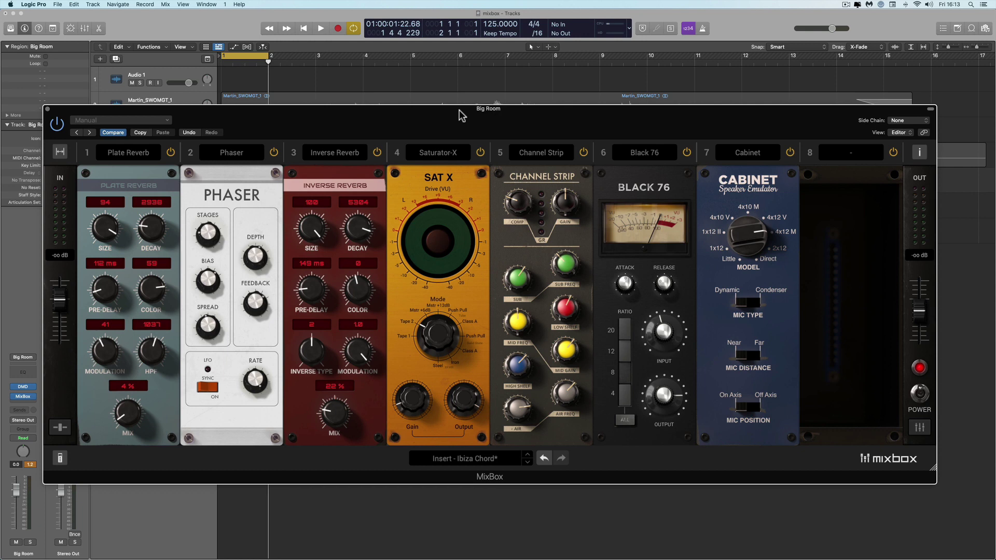
Close the Big Room MixBox window and look over the Big Room and Tech Bass tracks.
{"action": "left_click_drag", "start_coordinate": [460, 115], "coordinate": [458, 112]}
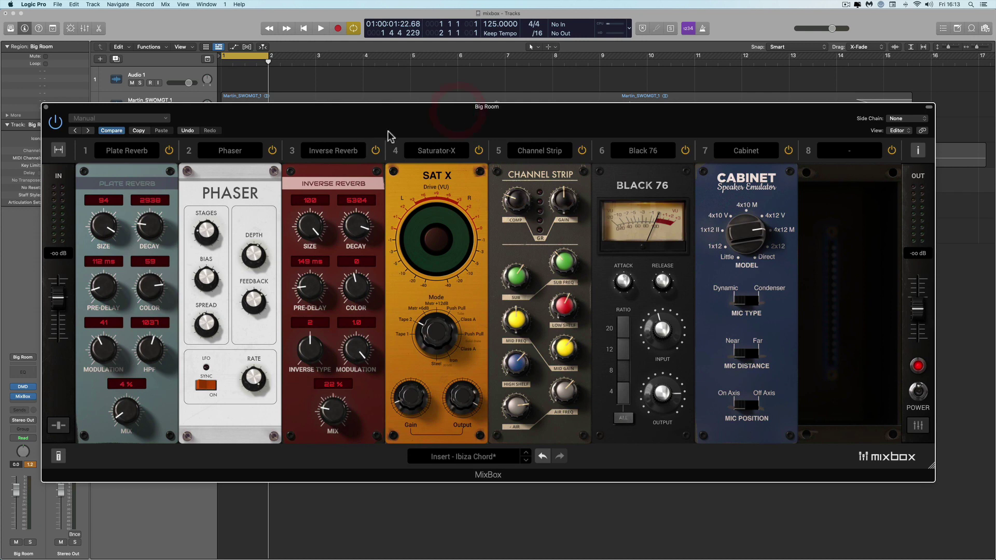
{"action": "left_click", "coordinate": [46, 107]}
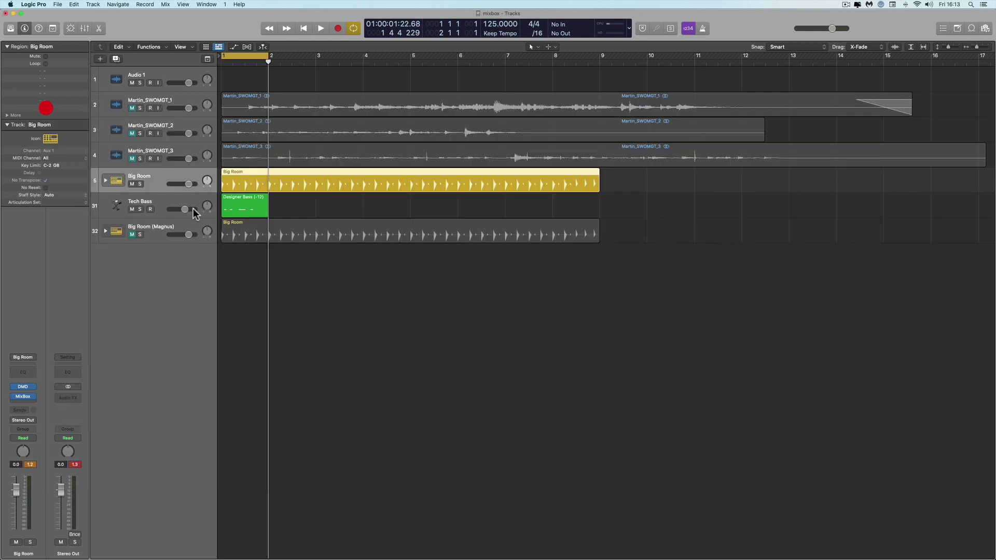
{"action": "left_click", "coordinate": [161, 179]}
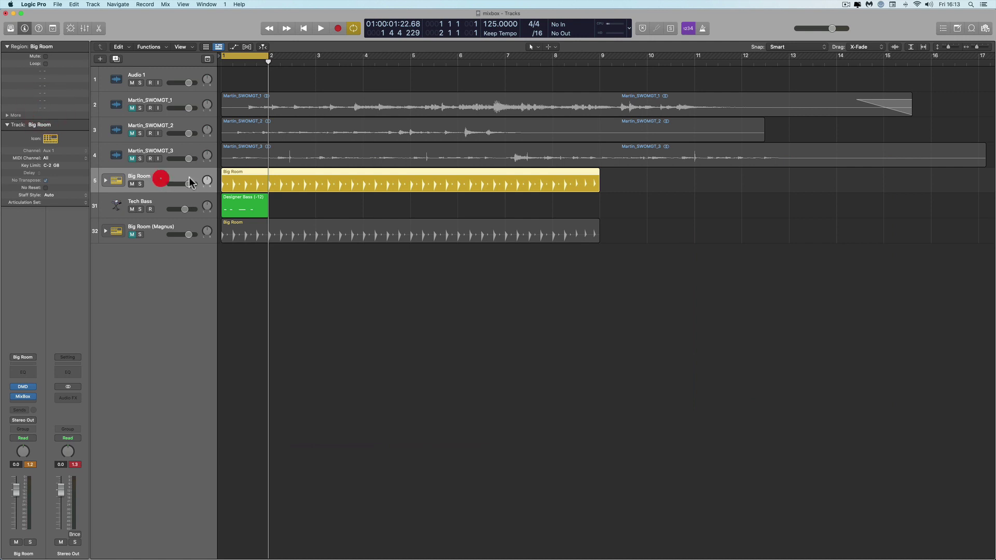
{"action": "left_click", "coordinate": [189, 201]}
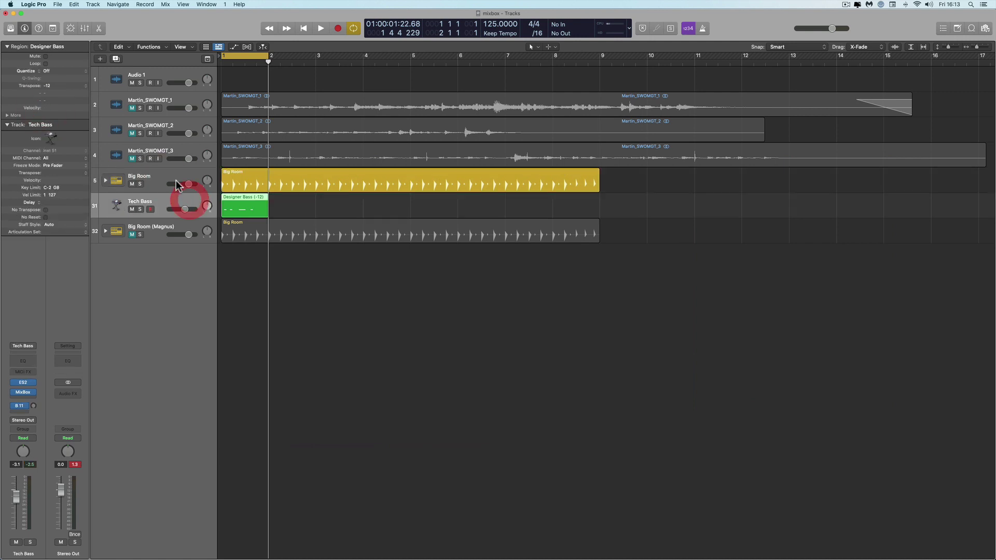
{"action": "left_click", "coordinate": [171, 181]}
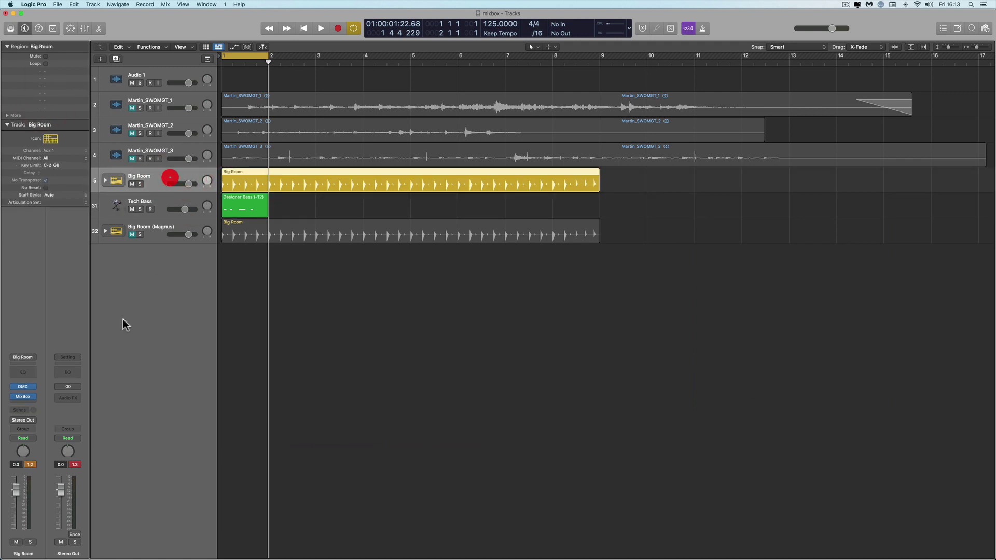
Open MixBox on the Big Room and Tech Bass tracks, shrink the Big Room window and arrange it above the Tech Bass one.
{"action": "left_click", "coordinate": [23, 397]}
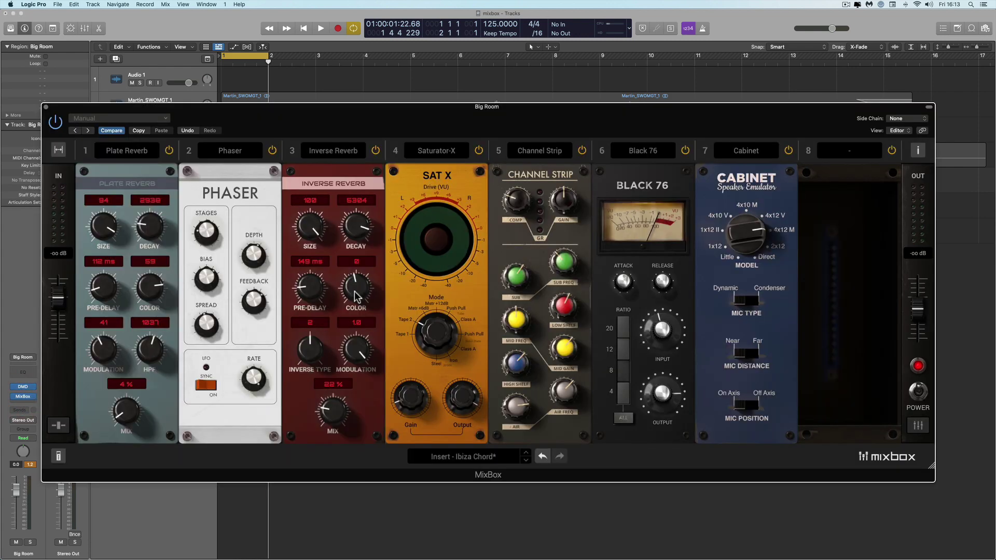
{"action": "left_click_drag", "start_coordinate": [930, 466], "coordinate": [574, 278]}
{"action": "mouse_move", "coordinate": [381, 115]}
{"action": "left_mouse_down"}
{"action": "mouse_move", "coordinate": [622, 68]}
{"action": "mouse_move", "coordinate": [657, 49]}
{"action": "left_mouse_up"}
{"action": "left_click", "coordinate": [183, 202]}
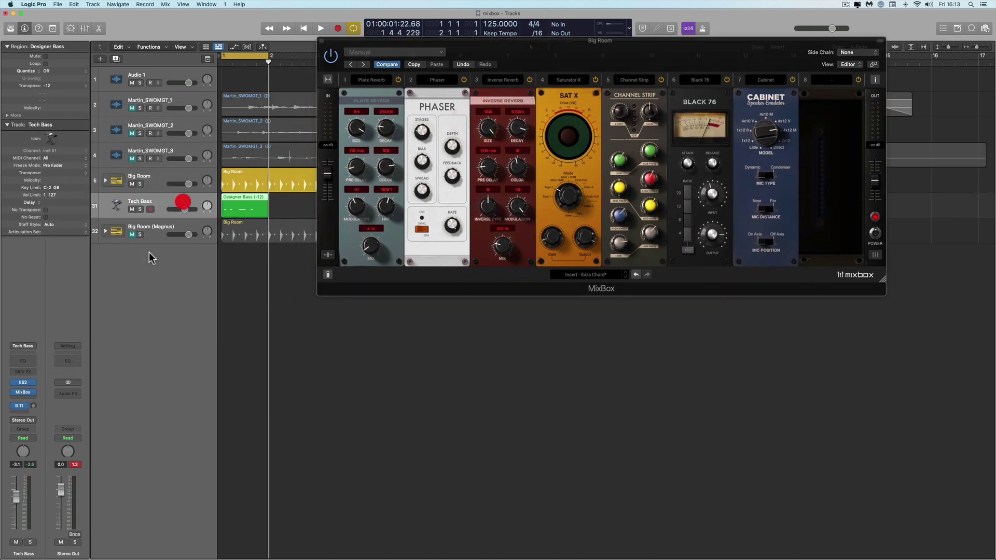
{"action": "left_click", "coordinate": [23, 392]}
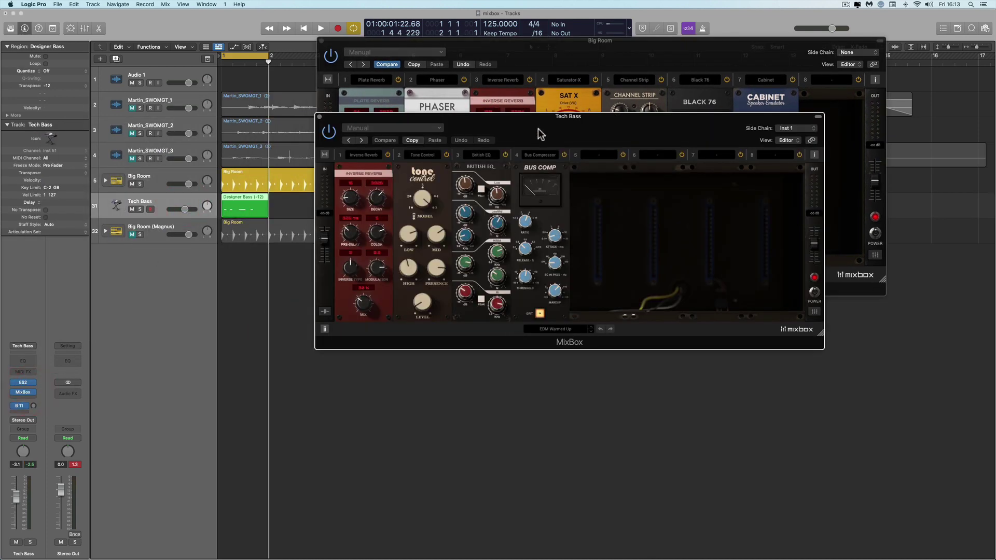
{"action": "left_click_drag", "start_coordinate": [540, 134], "coordinate": [401, 326]}
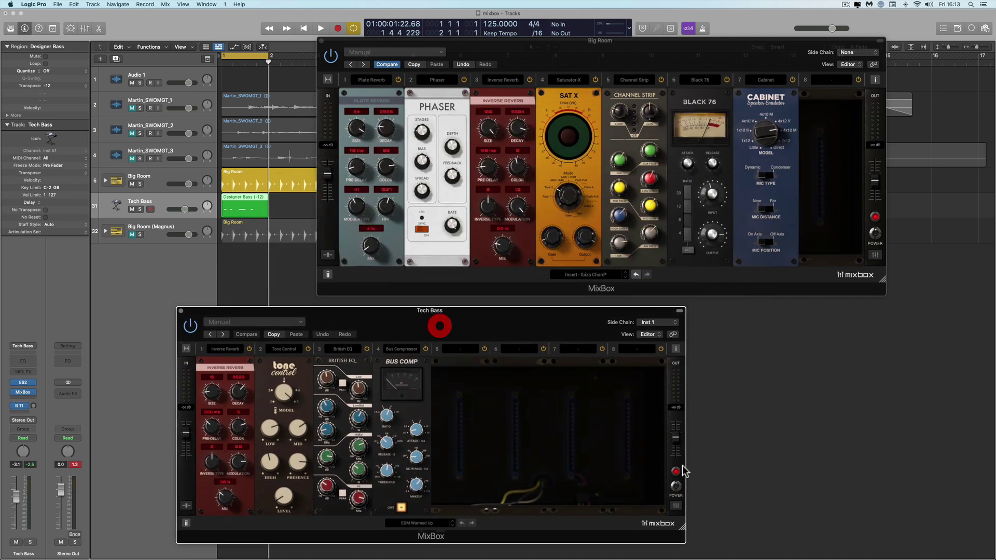
Power off MixBox on both tracks and play the dry loop while setting the Tech Bass volume to about -1.7 dB.
{"action": "left_click", "coordinate": [675, 485]}
{"action": "left_click", "coordinate": [876, 236]}
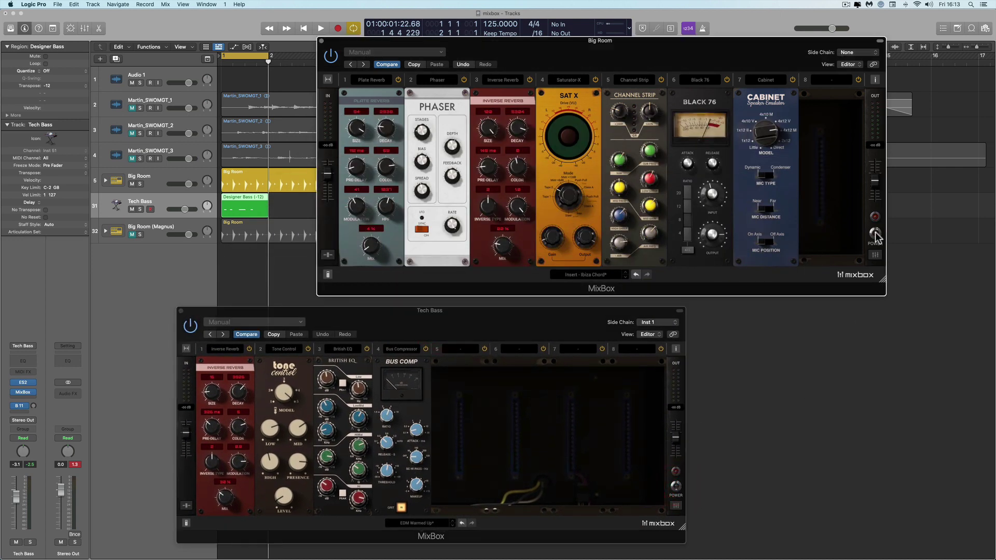
{"action": "left_click", "coordinate": [876, 235]}
{"action": "key", "text": "space"}
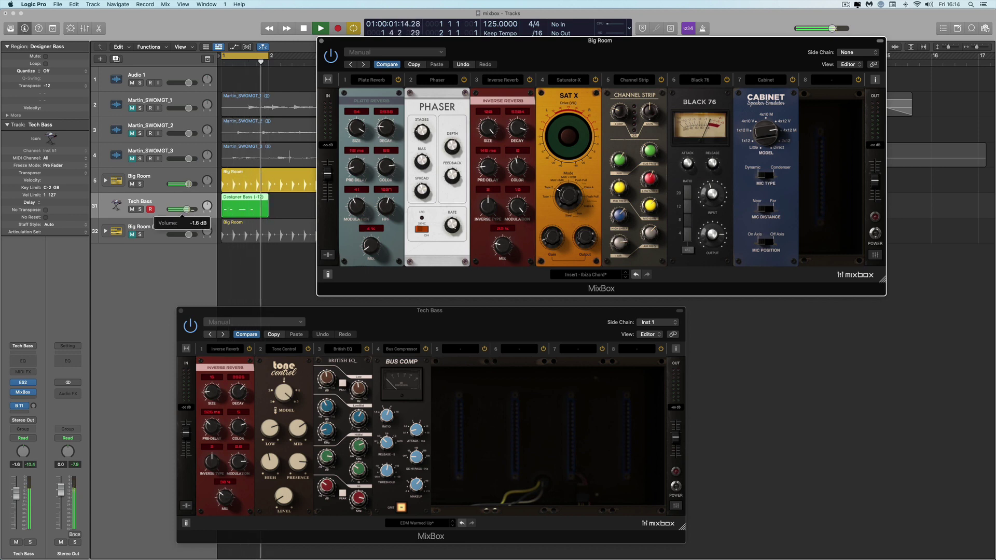
{"action": "left_click", "coordinate": [192, 209]}
{"action": "key", "text": "space"}
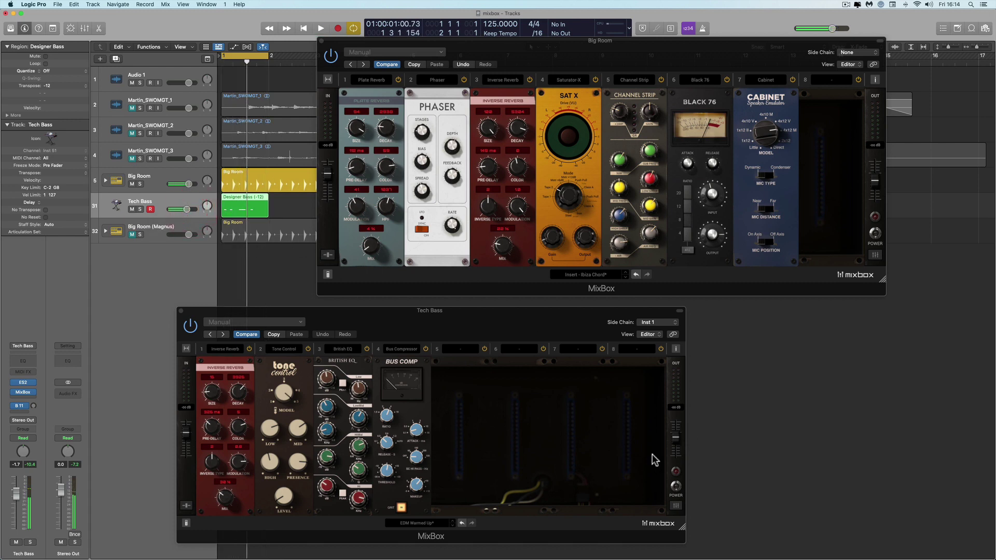
Power MixBox back on for Tech Bass and Big Room and play the processed loop.
{"action": "left_click", "coordinate": [676, 488]}
{"action": "left_click", "coordinate": [875, 234]}
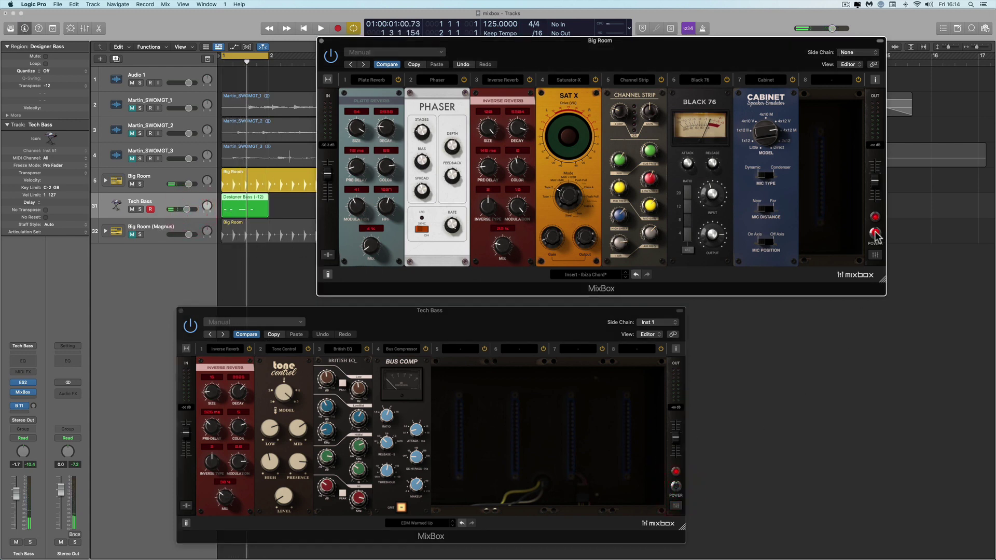
{"action": "key", "text": "space"}
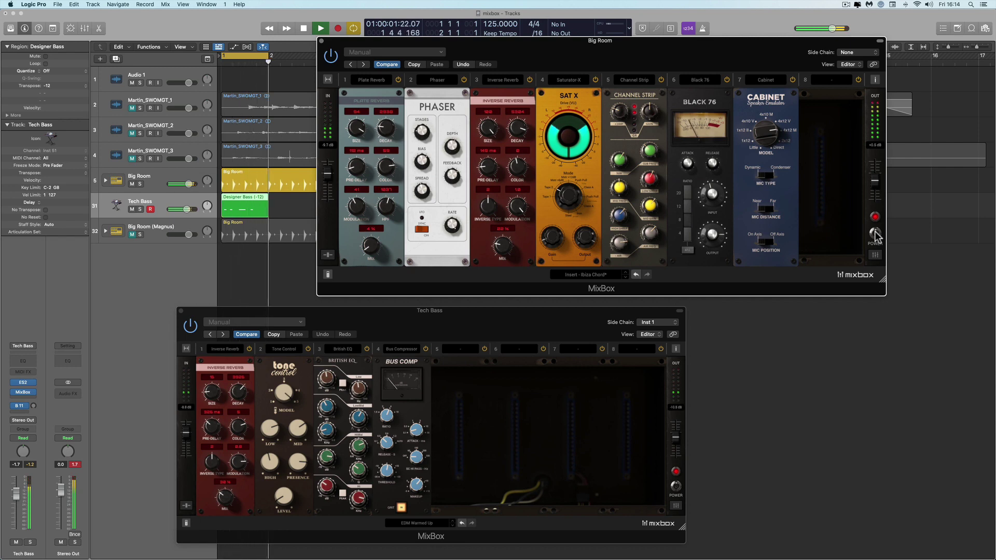
{"action": "key", "text": "space"}
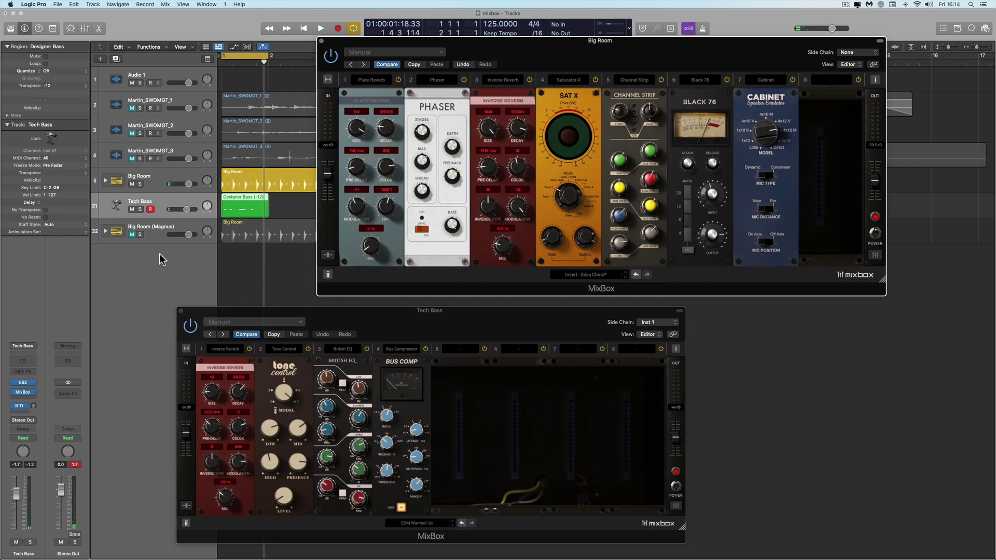
Select the Big Room track, close the Tech Bass MixBox window, and enlarge and centre the Big Room one.
{"action": "left_click", "coordinate": [158, 181]}
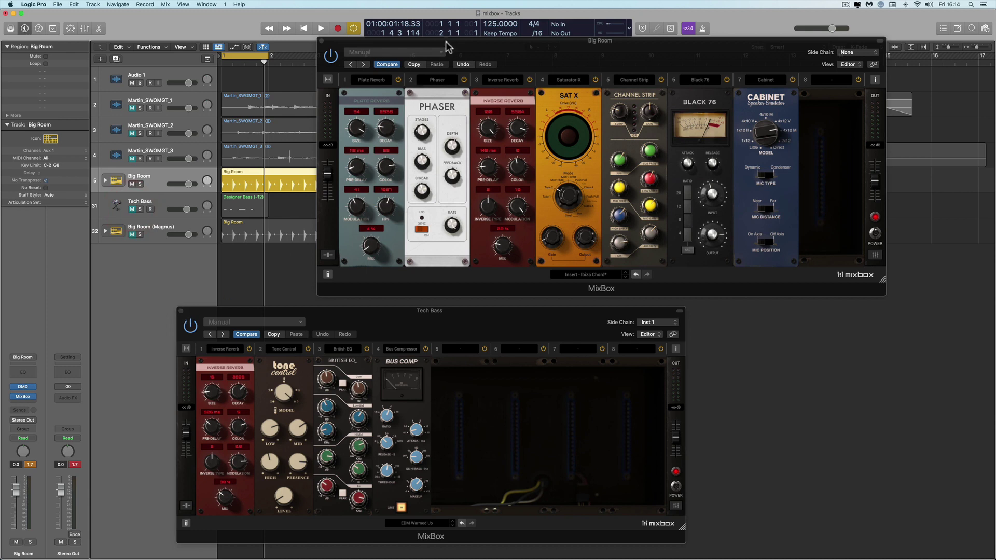
{"action": "left_click", "coordinate": [180, 311]}
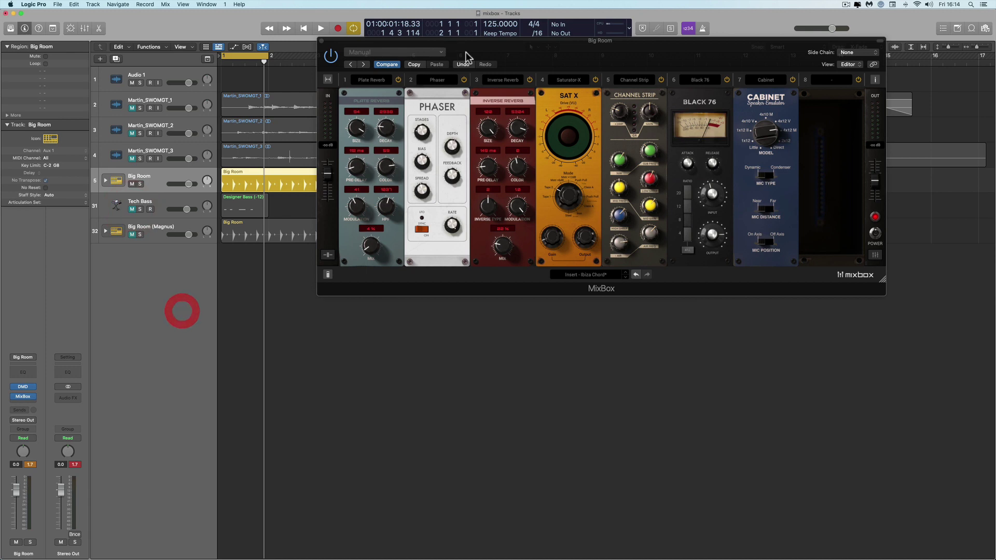
{"action": "left_click_drag", "start_coordinate": [470, 58], "coordinate": [236, 118]}
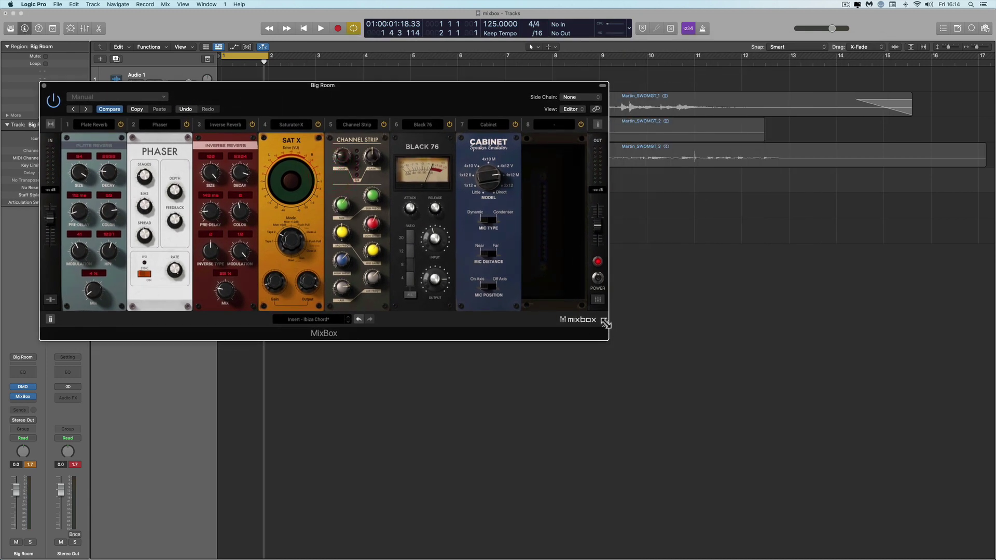
{"action": "left_click_drag", "start_coordinate": [605, 323], "coordinate": [846, 436]}
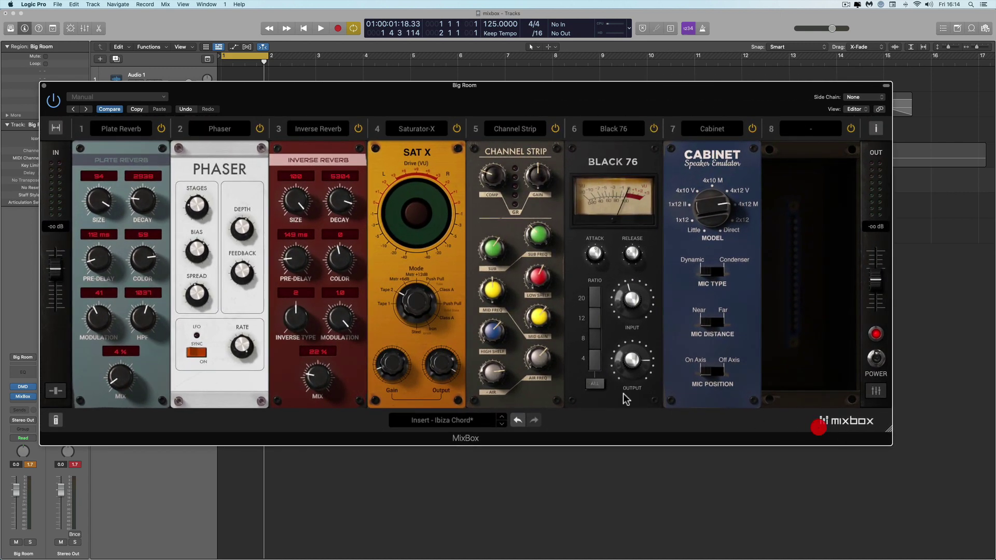
{"action": "left_click_drag", "start_coordinate": [363, 100], "coordinate": [379, 110]}
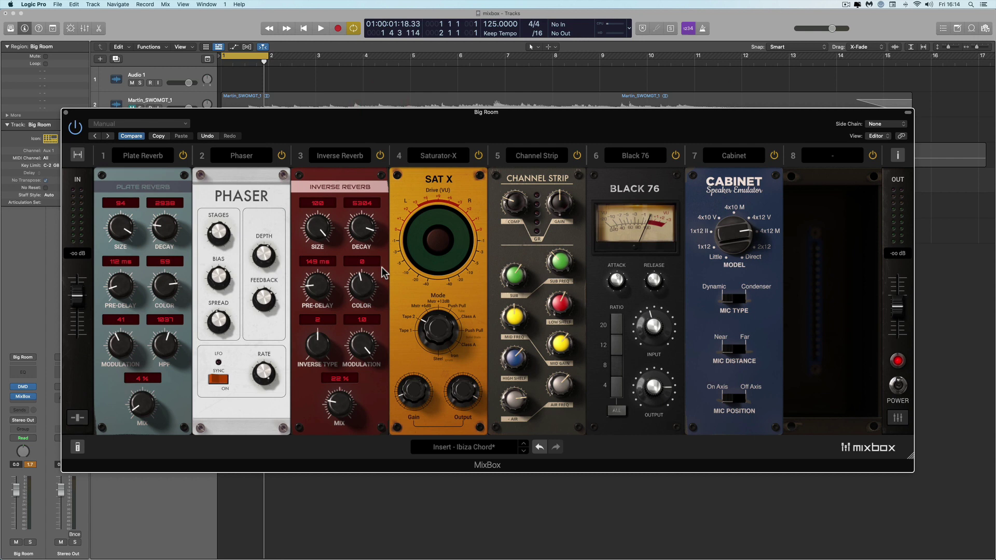
Audition longer pre-delays on the Big Room Inverse Reverb during loop playback, raising the setting to 237 ms.
{"action": "key", "text": "space"}
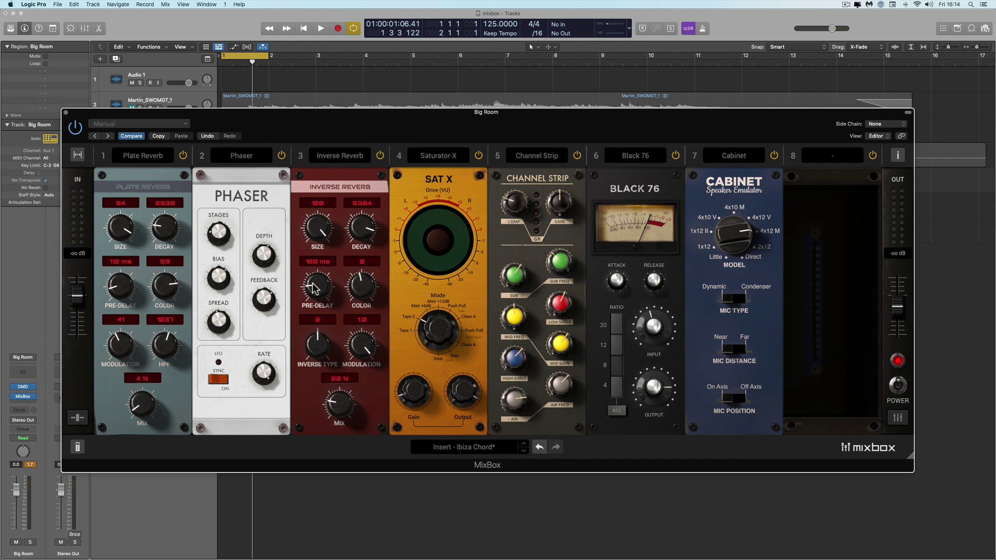
{"action": "left_click", "coordinate": [313, 288]}
{"action": "key", "text": "space"}
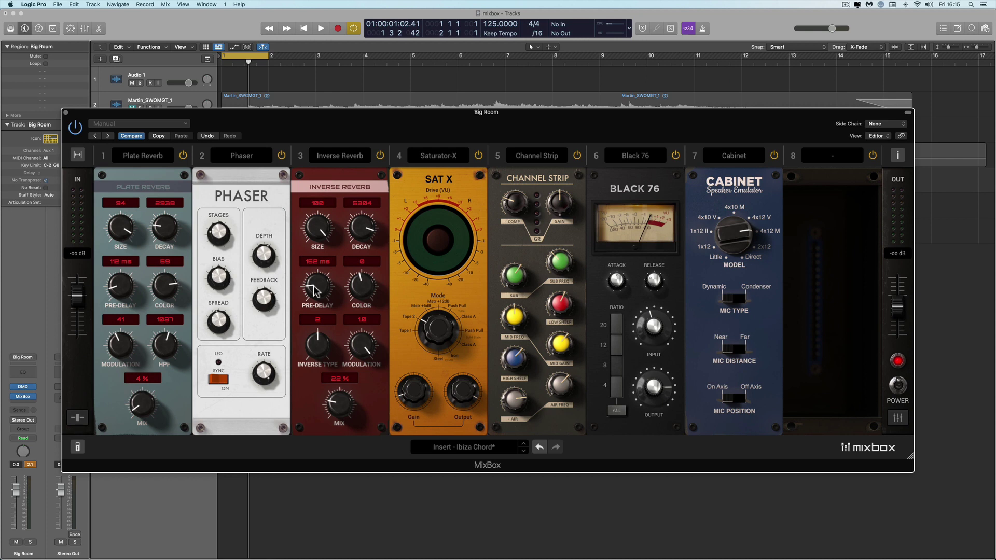
{"action": "key", "text": "space"}
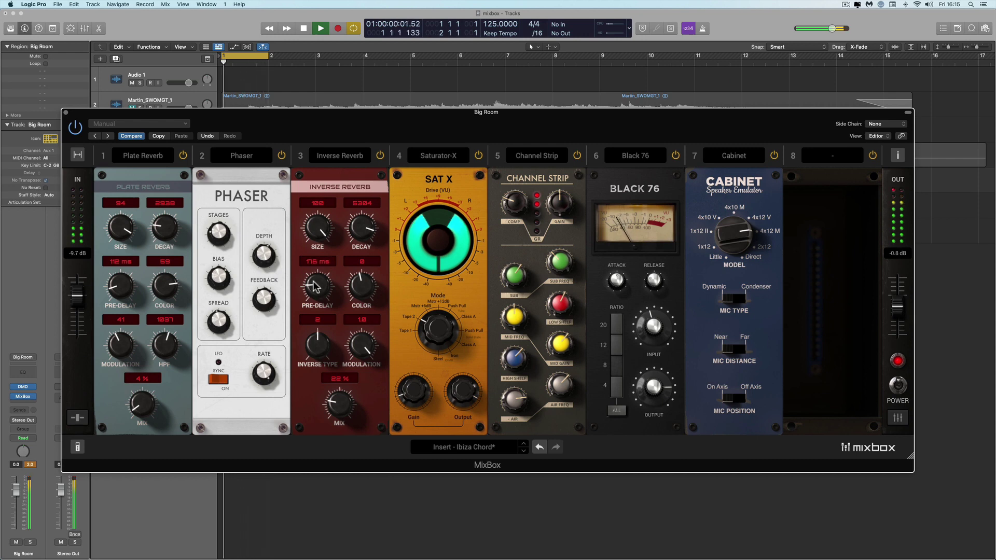
{"action": "left_click_drag", "start_coordinate": [314, 287], "coordinate": [313, 280]}
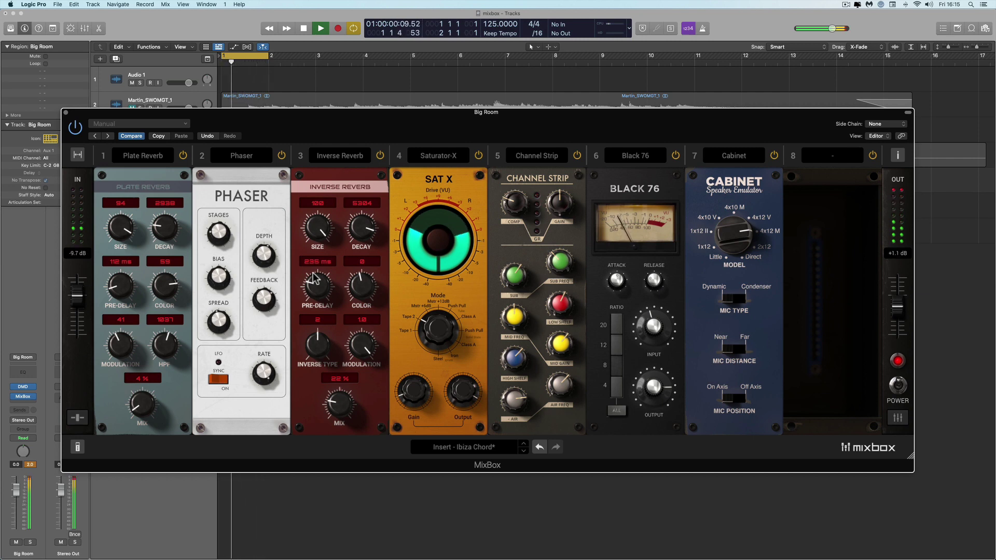
{"action": "left_click_drag", "start_coordinate": [313, 272], "coordinate": [313, 274]}
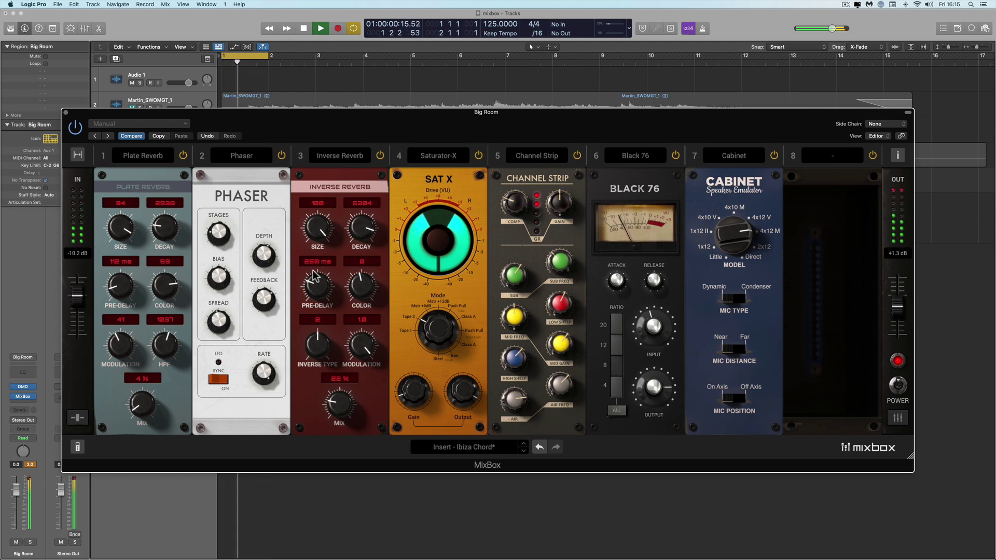
{"action": "left_click_drag", "start_coordinate": [313, 274], "coordinate": [313, 276]}
{"action": "key", "text": "space"}
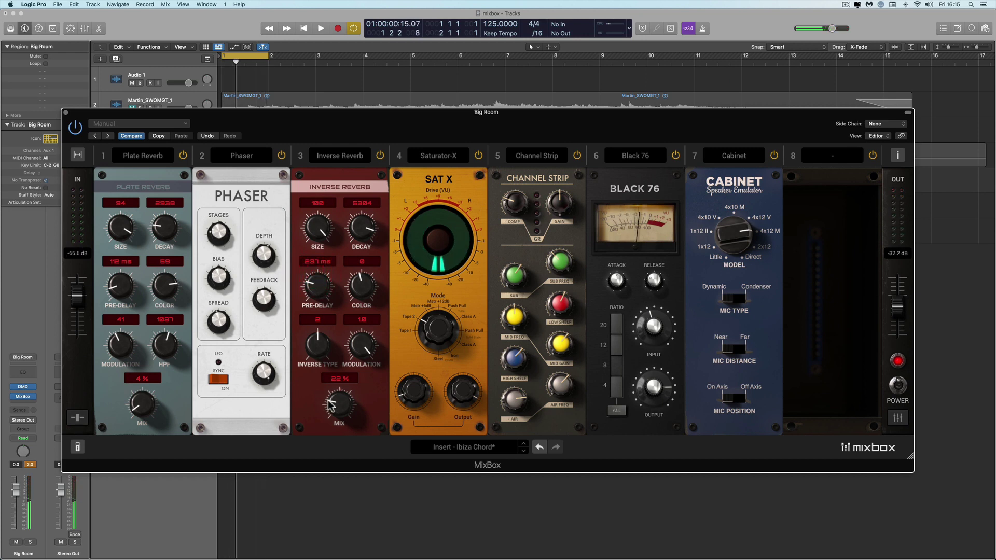
Lower the Inverse Reverb mix to 16% and raise its pre-delay to 251 ms while the loop plays.
{"action": "key", "text": "space"}
{"action": "left_click_drag", "start_coordinate": [335, 409], "coordinate": [317, 287]}
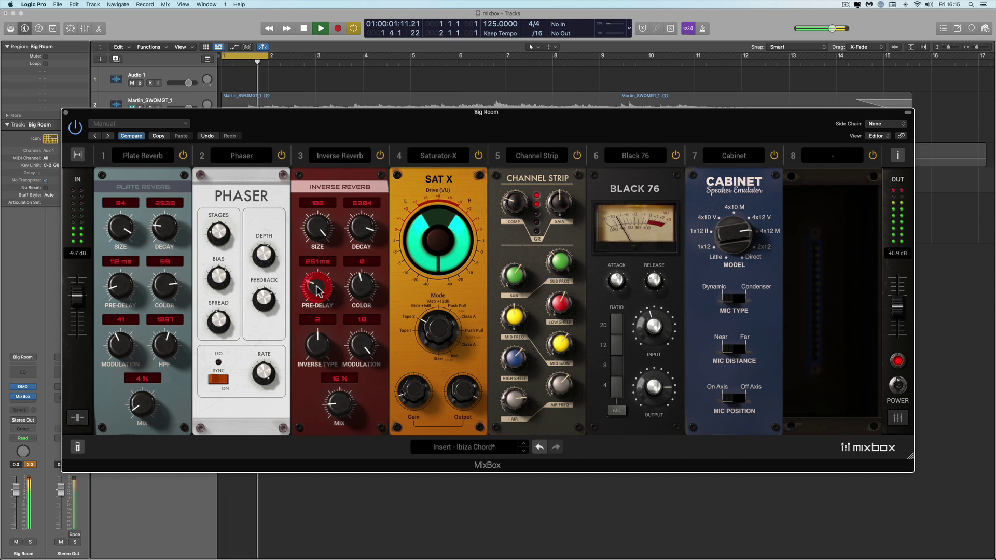
{"action": "key", "text": "space"}
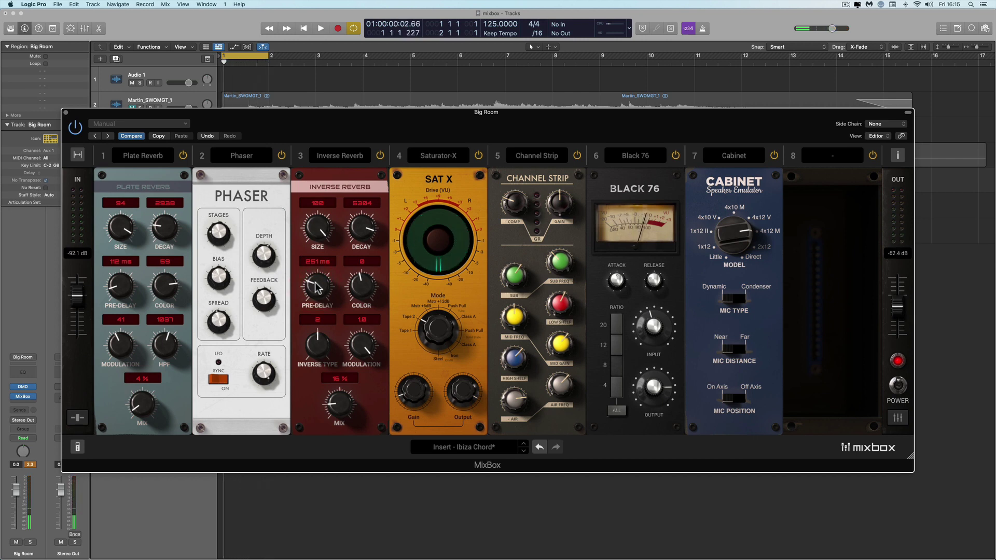
Set the Inverse Reverb pre-delay to 153 ms while listening to the Big Room loop.
{"action": "key", "text": "space"}
{"action": "left_click_drag", "start_coordinate": [318, 288], "coordinate": [317, 300]}
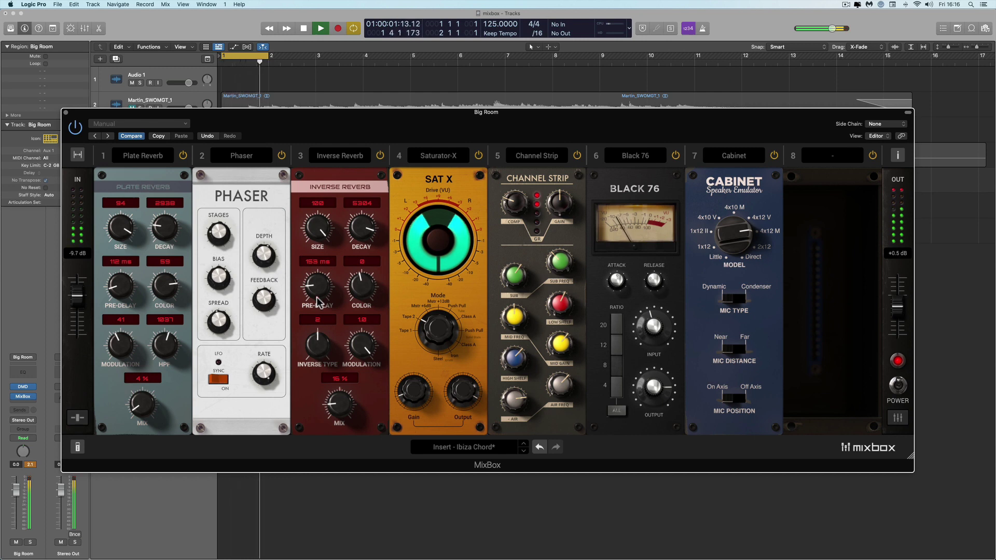
{"action": "key", "text": "space"}
{"action": "left_click_drag", "start_coordinate": [315, 290], "coordinate": [315, 291]}
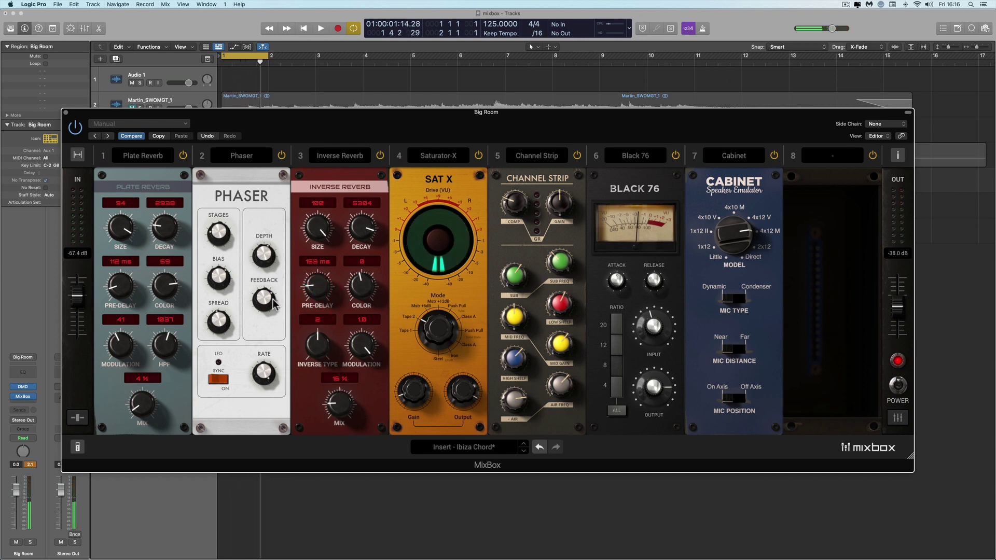
{"action": "left_click", "coordinate": [267, 300]}
Move the MixBox window clear of the track headers, unmute Tech Bass and play both tracks together.
{"action": "left_click_drag", "start_coordinate": [73, 124], "coordinate": [283, 64]}
{"action": "left_click", "coordinate": [133, 210]}
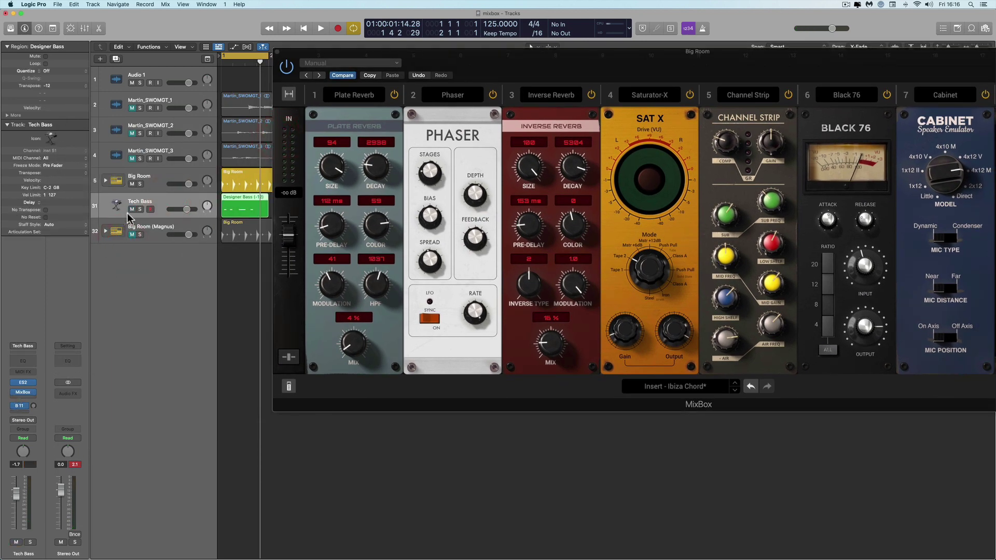
{"action": "key", "text": "space"}
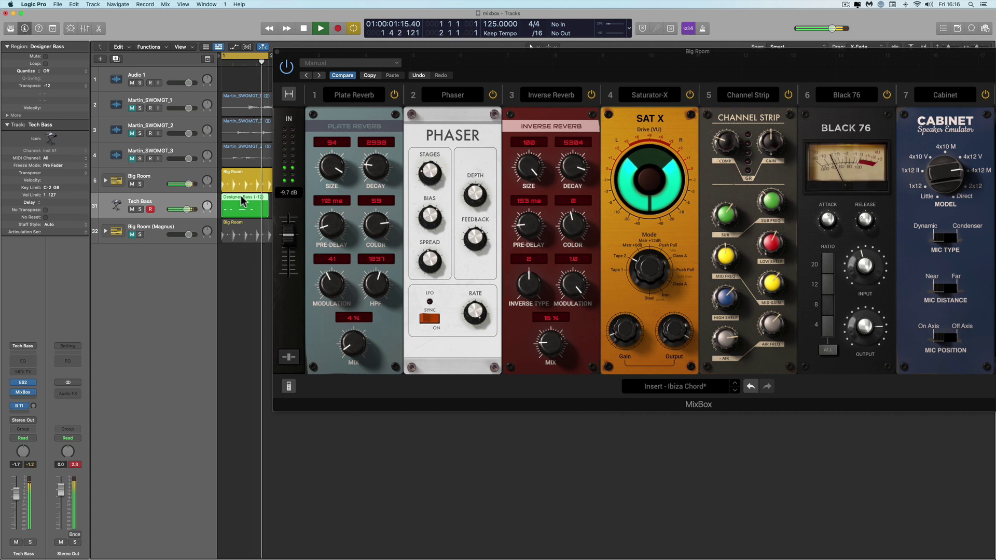
{"action": "key", "text": "space"}
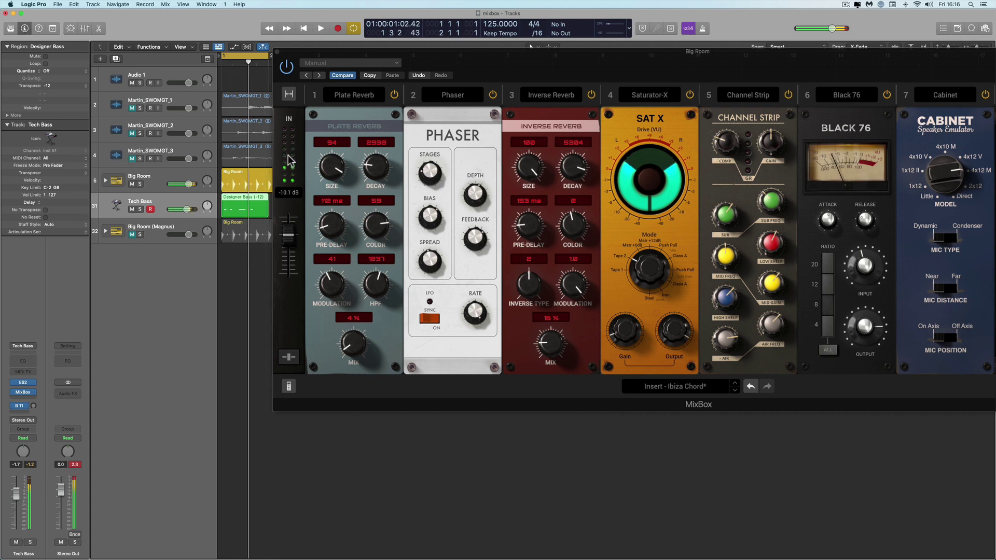
Close the Big Room MixBox window and mute its track, leaving Tech Bass selected.
{"action": "left_click", "coordinate": [276, 51]}
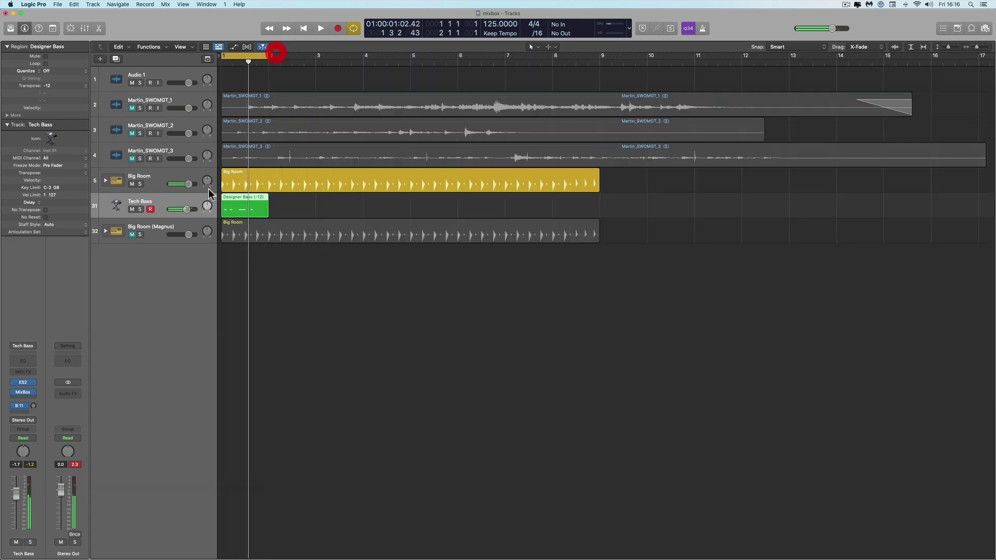
{"action": "left_click", "coordinate": [133, 184]}
{"action": "left_click", "coordinate": [152, 206]}
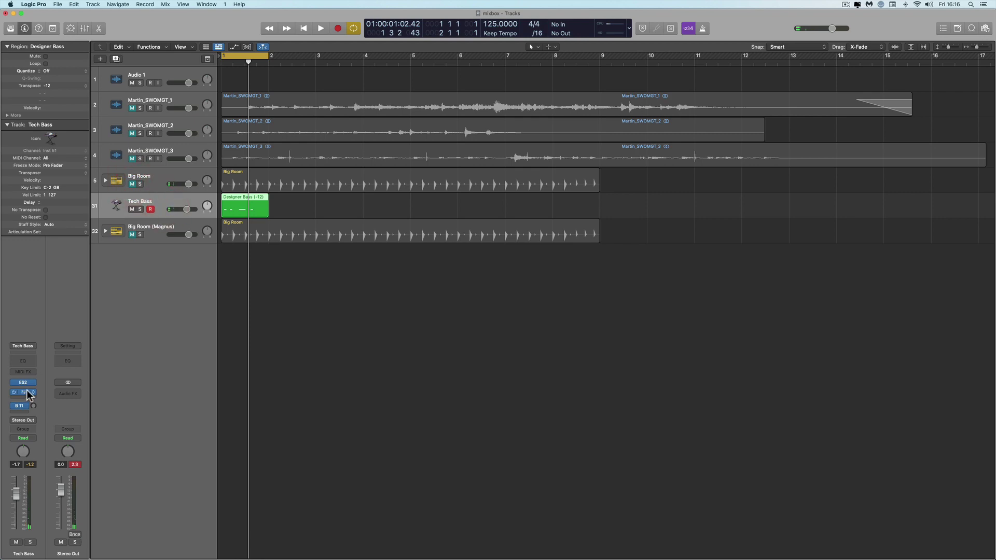
Open MixBox on Tech Bass, enlarge and reposition its window, and play the processed bass loop.
{"action": "left_click", "coordinate": [22, 392]}
{"action": "left_click_drag", "start_coordinate": [440, 311], "coordinate": [334, 100]}
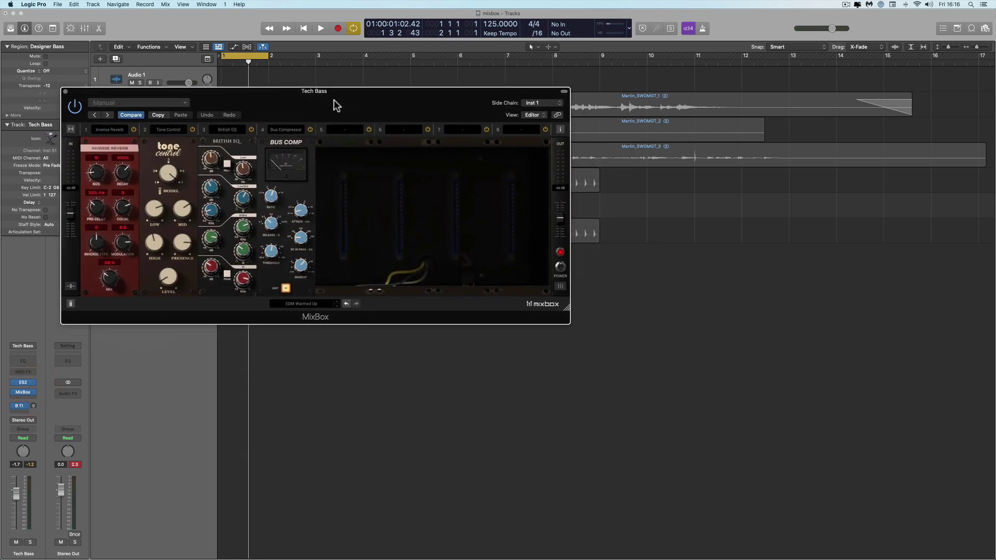
{"action": "left_click_drag", "start_coordinate": [569, 316], "coordinate": [759, 451]}
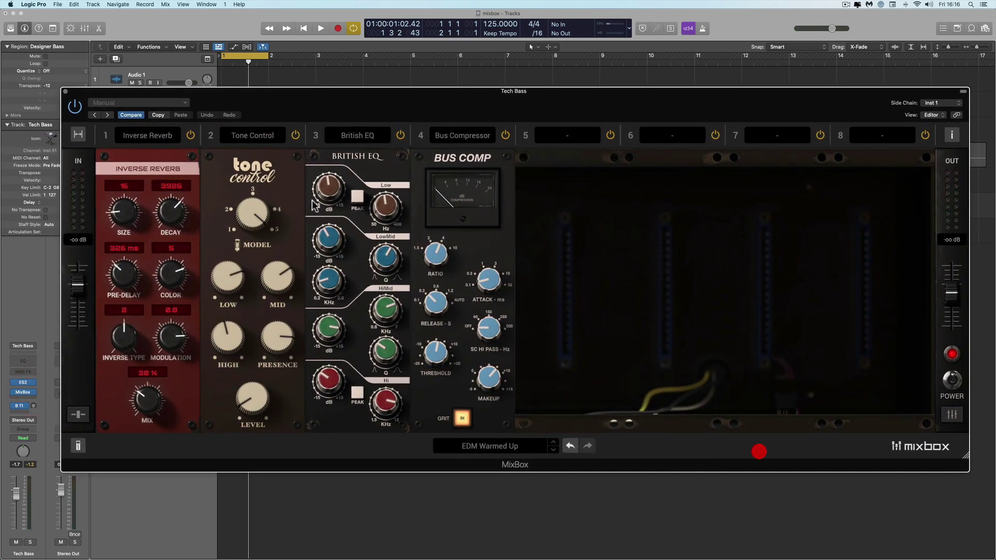
{"action": "left_click_drag", "start_coordinate": [296, 125], "coordinate": [269, 129]}
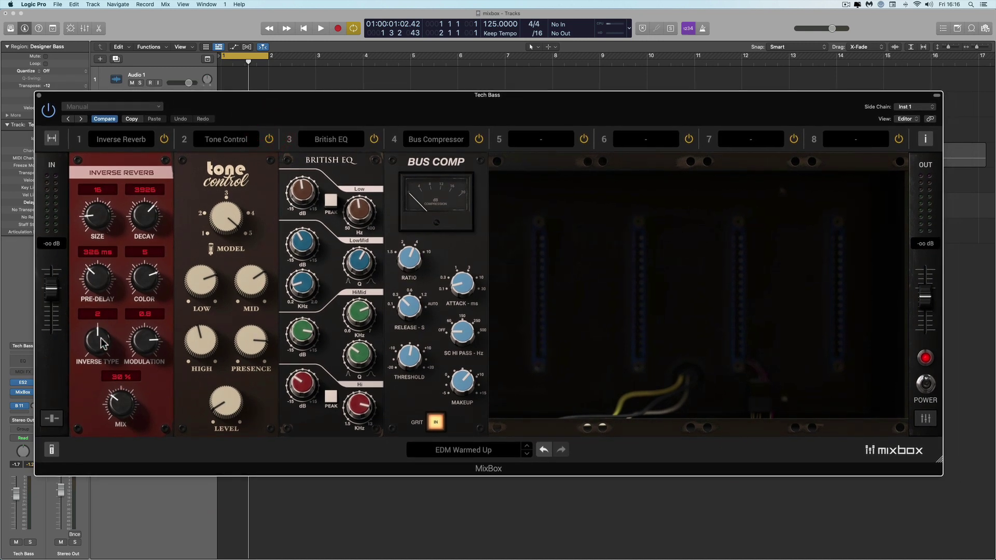
{"action": "key", "text": "space"}
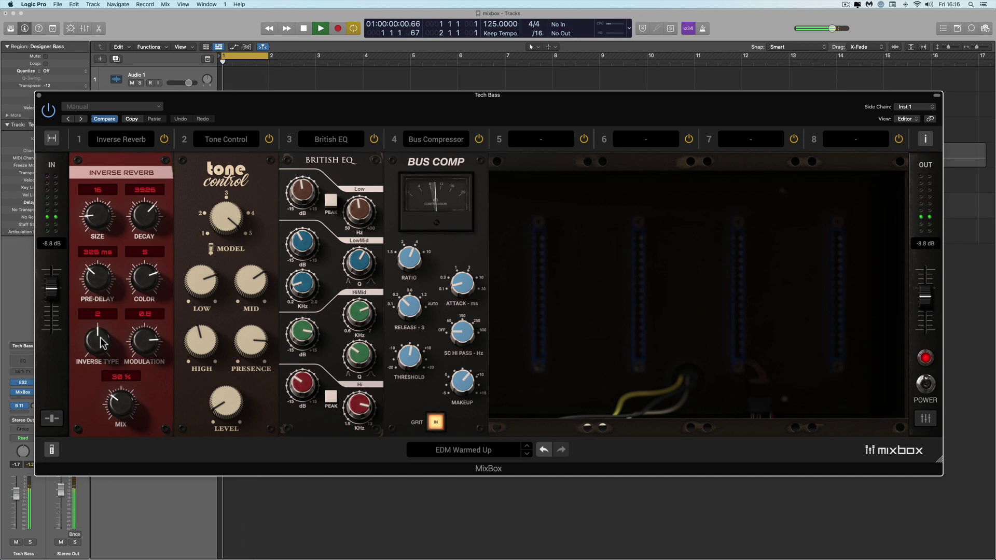
{"action": "key", "text": "space"}
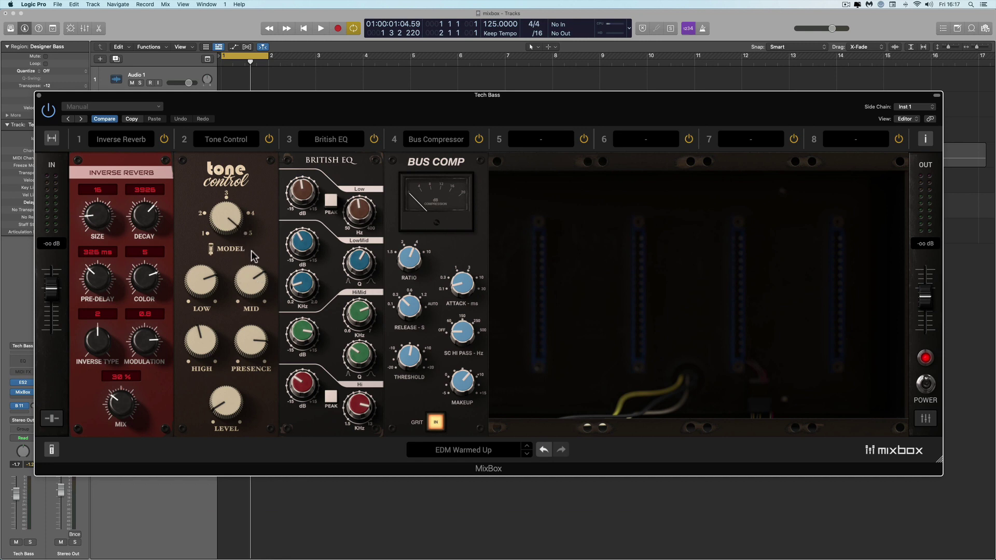
While the bass loop plays, set the Tone Control's Mid to 4.6, lower its High and raise its Low to 7.9.
{"action": "left_click", "coordinate": [250, 285]}
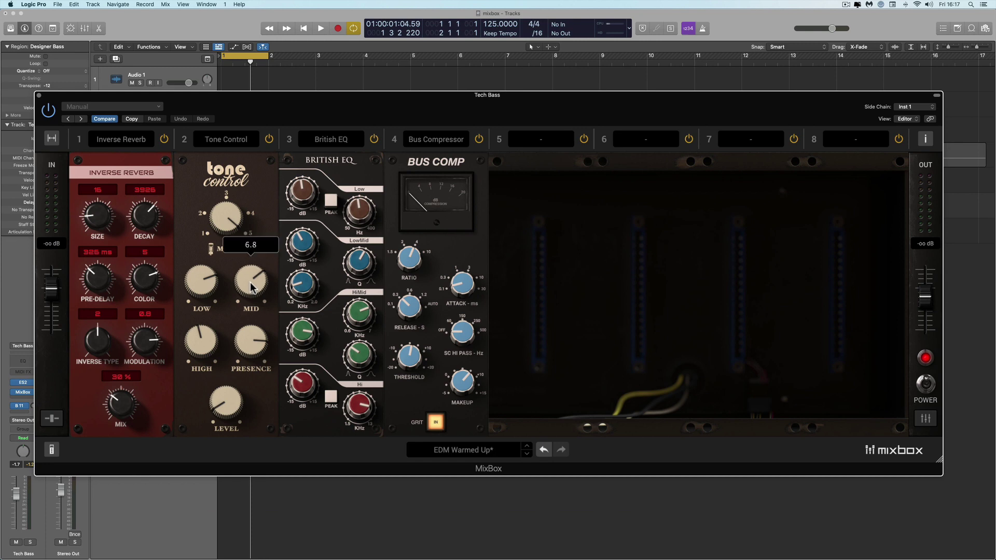
{"action": "key", "text": "space"}
{"action": "left_click_drag", "start_coordinate": [248, 281], "coordinate": [254, 317]}
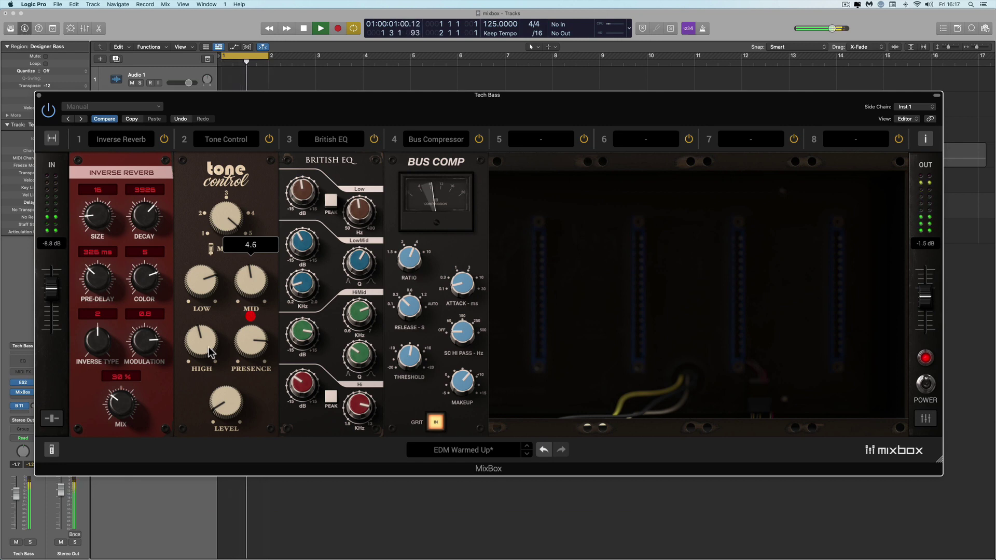
{"action": "left_click_drag", "start_coordinate": [206, 344], "coordinate": [209, 358]}
{"action": "left_click", "coordinate": [202, 283]}
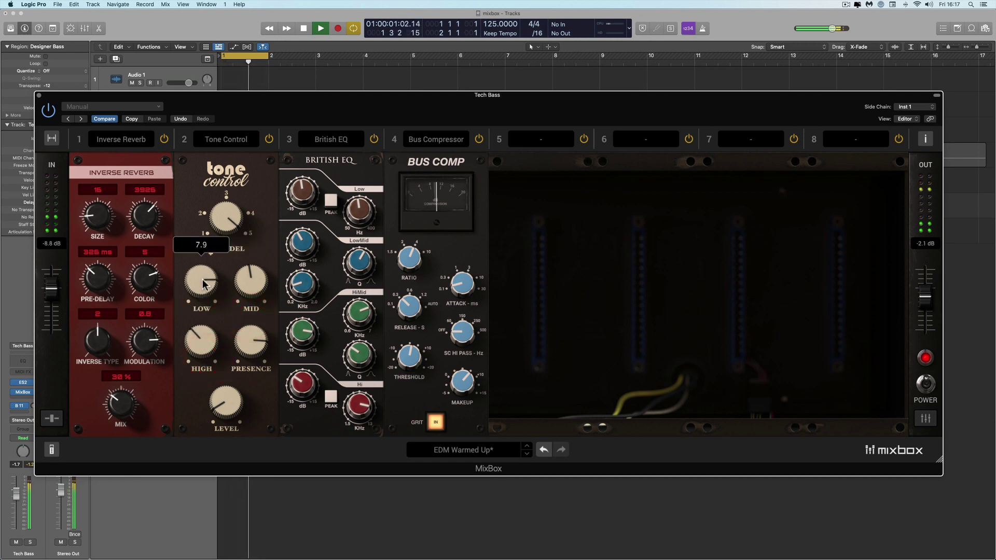
{"action": "key", "text": "space"}
Set the Tone Control's Level to 3.0 and its Presence to 5.7 while the bass loop plays.
{"action": "mouse_move", "coordinate": [219, 389]}
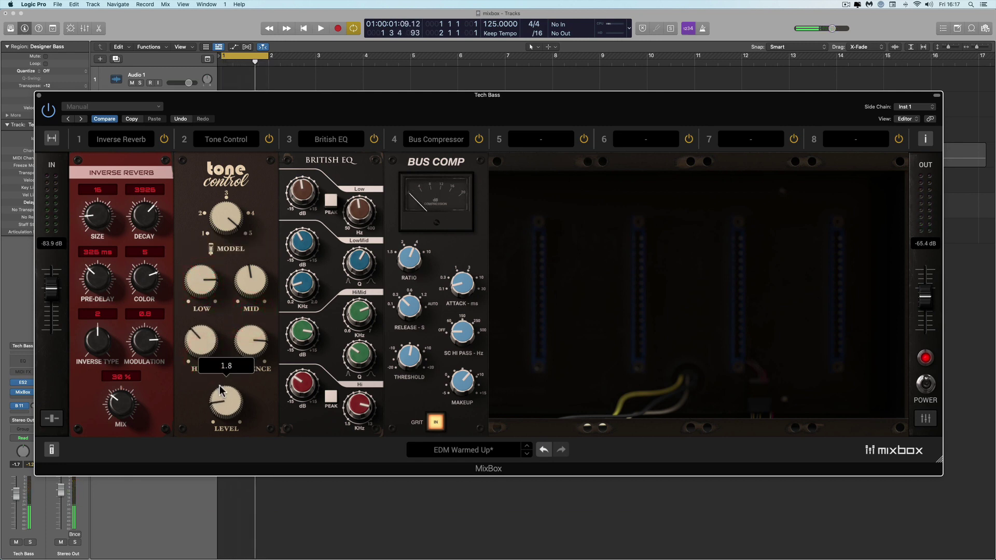
{"action": "key", "text": "space"}
{"action": "left_click_drag", "start_coordinate": [220, 390], "coordinate": [222, 382]}
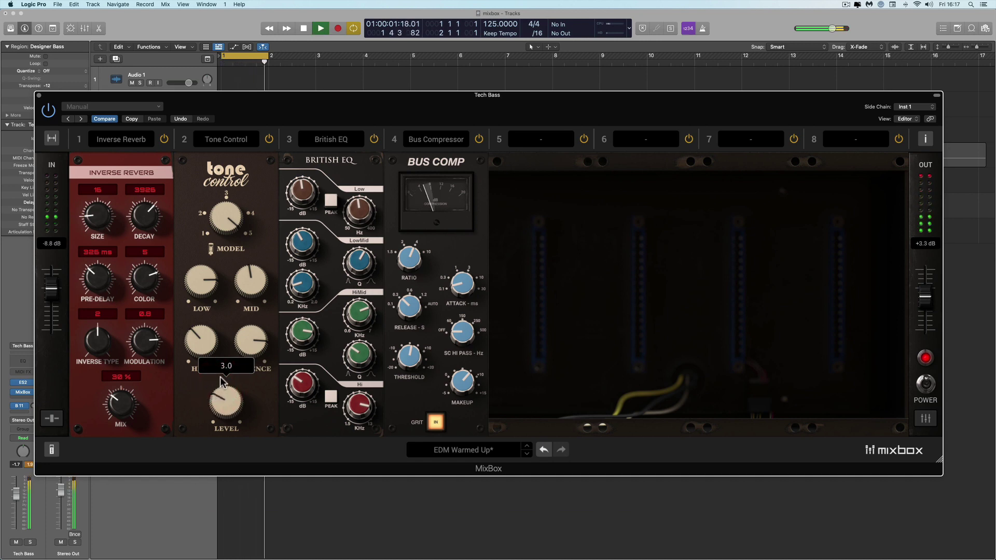
{"action": "left_click_drag", "start_coordinate": [250, 340], "coordinate": [247, 362]}
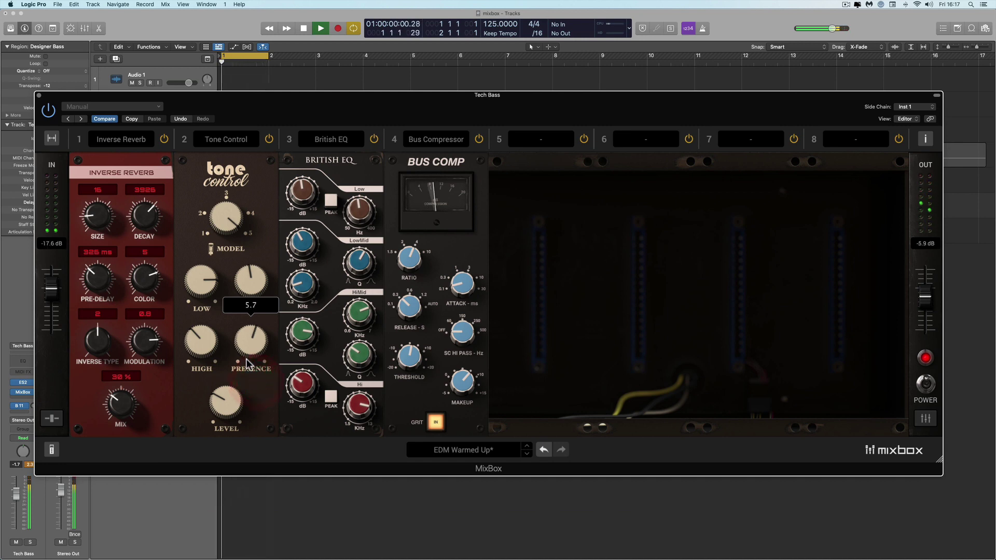
{"action": "key", "text": "space"}
Move the Tech Bass MixBox window aside and listen to the loop with the adjusted Tone Control.
{"action": "left_click_drag", "start_coordinate": [100, 104], "coordinate": [153, 85]}
{"action": "key", "text": "space"}
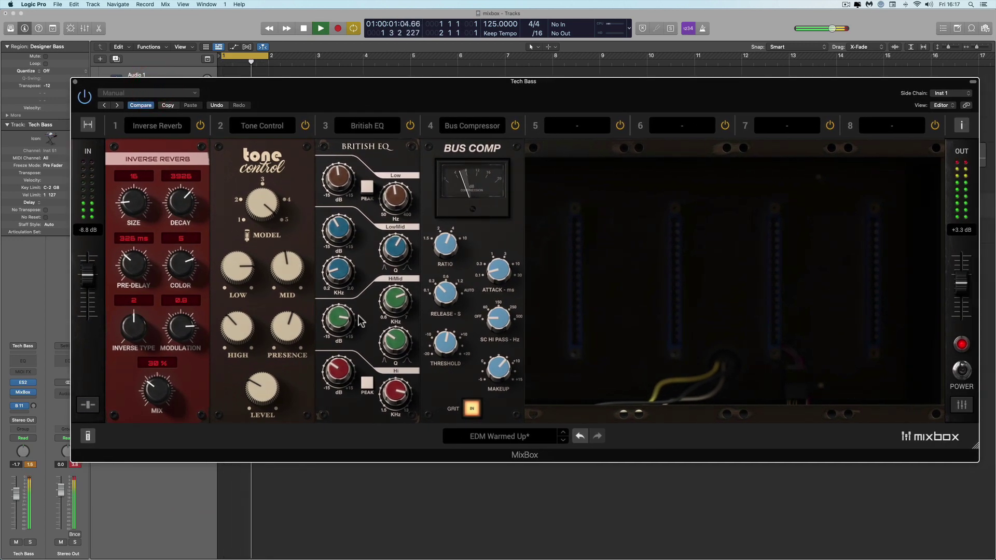
{"action": "key", "text": "space"}
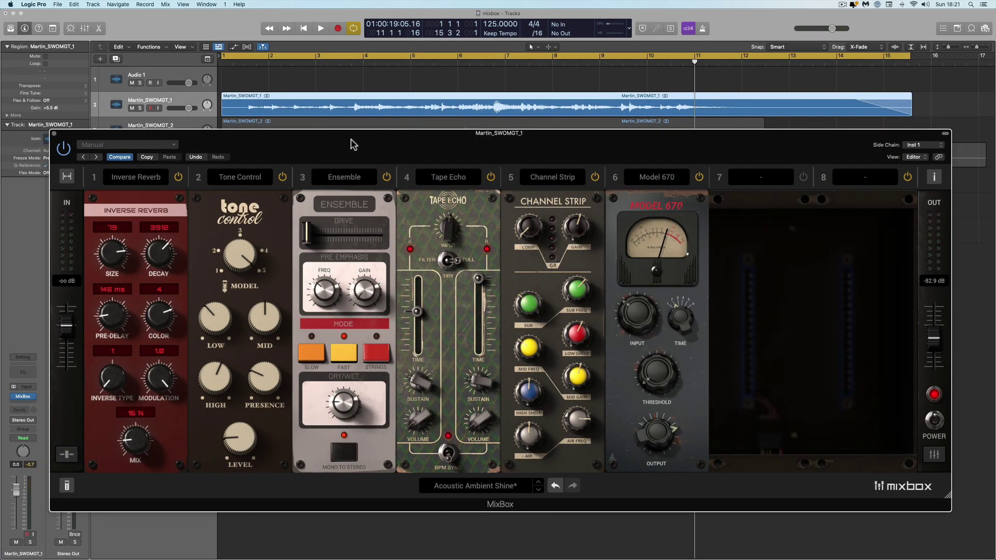
Move the track 2 MixBox window below the audio regions and shift the cycle start slightly into bar 1.
{"action": "left_click_drag", "start_coordinate": [351, 144], "coordinate": [359, 192]}
{"action": "left_click", "coordinate": [307, 154]}
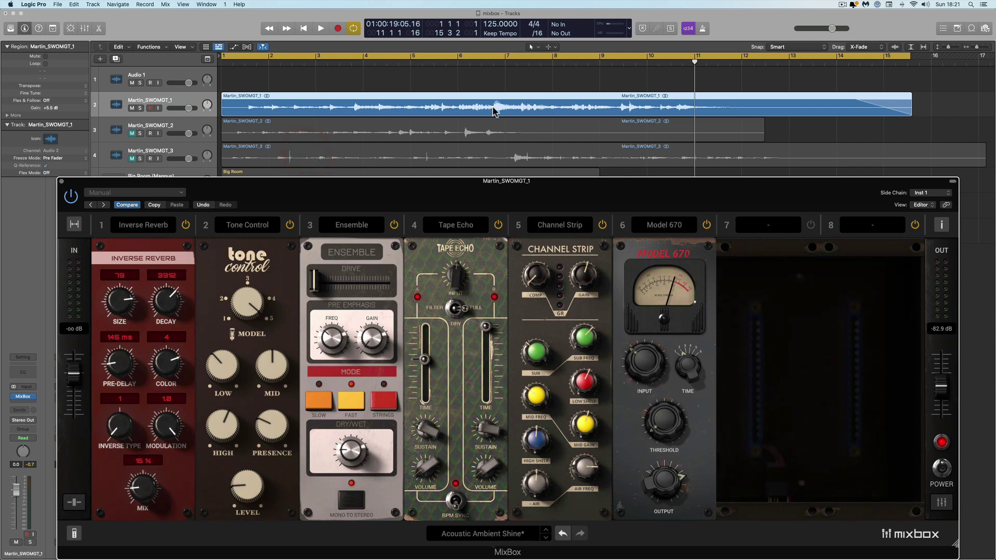
{"action": "left_click_drag", "start_coordinate": [496, 189], "coordinate": [491, 171]}
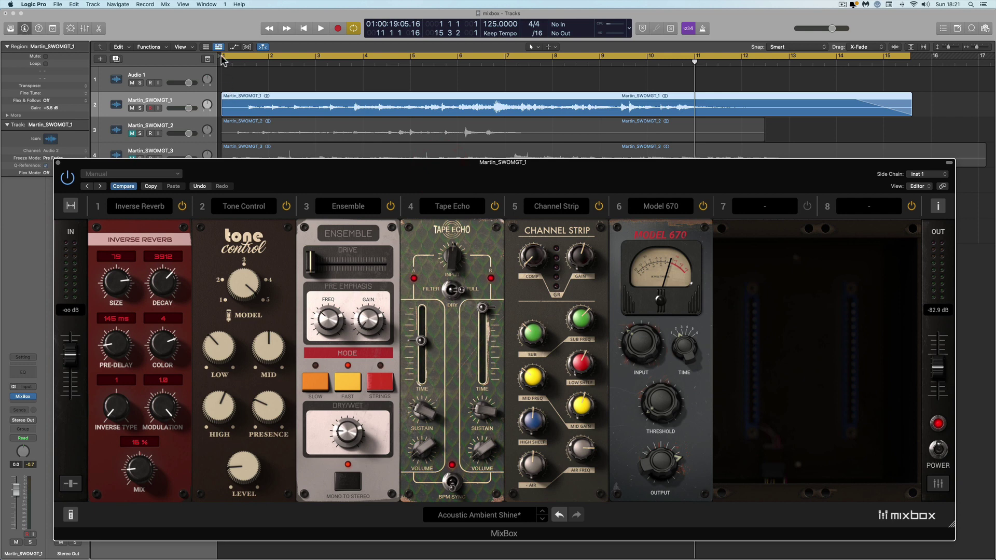
{"action": "left_click_drag", "start_coordinate": [221, 60], "coordinate": [239, 59]}
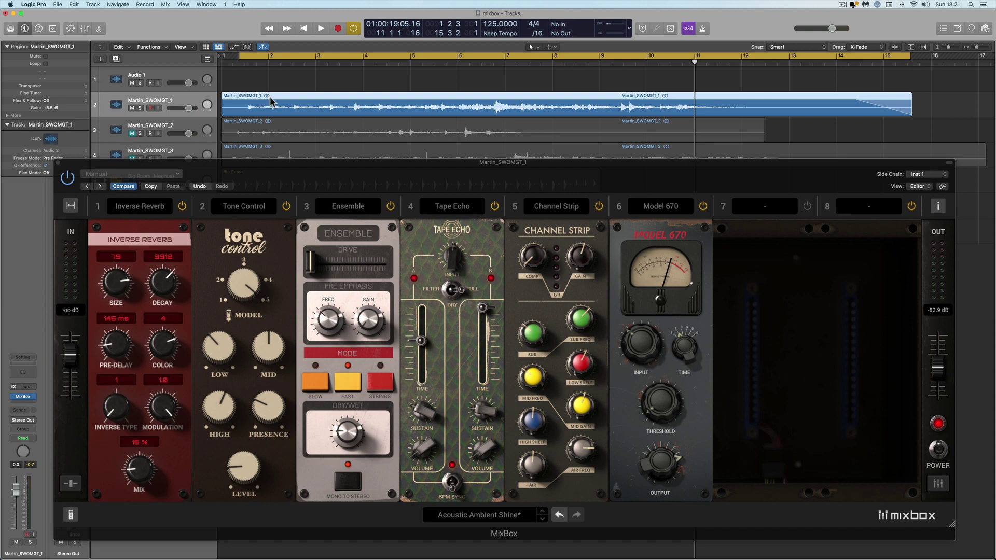
{"action": "left_click_drag", "start_coordinate": [372, 167], "coordinate": [369, 165]}
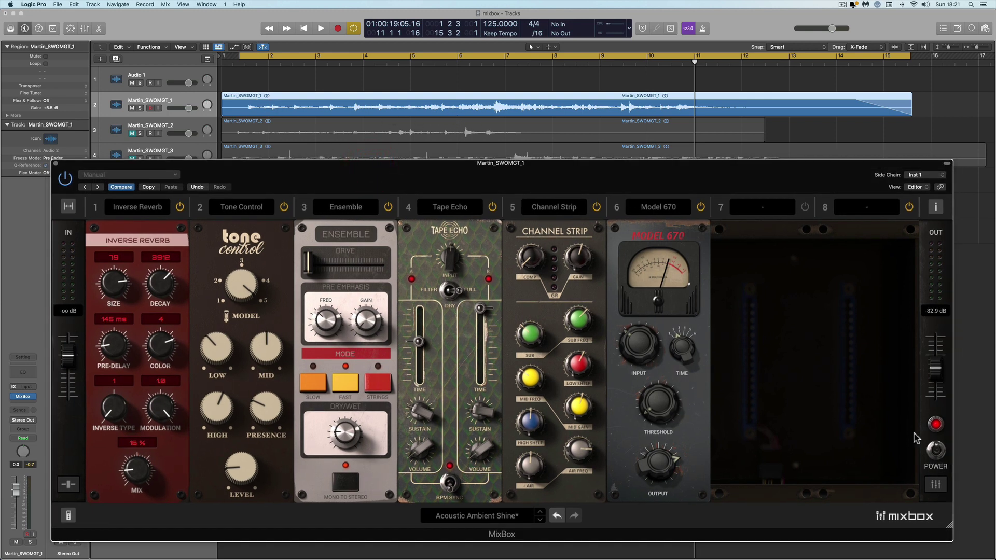
Bypass the MixBox chain on track 2 and play the dry recording.
{"action": "left_click", "coordinate": [943, 457]}
{"action": "key", "text": "space"}
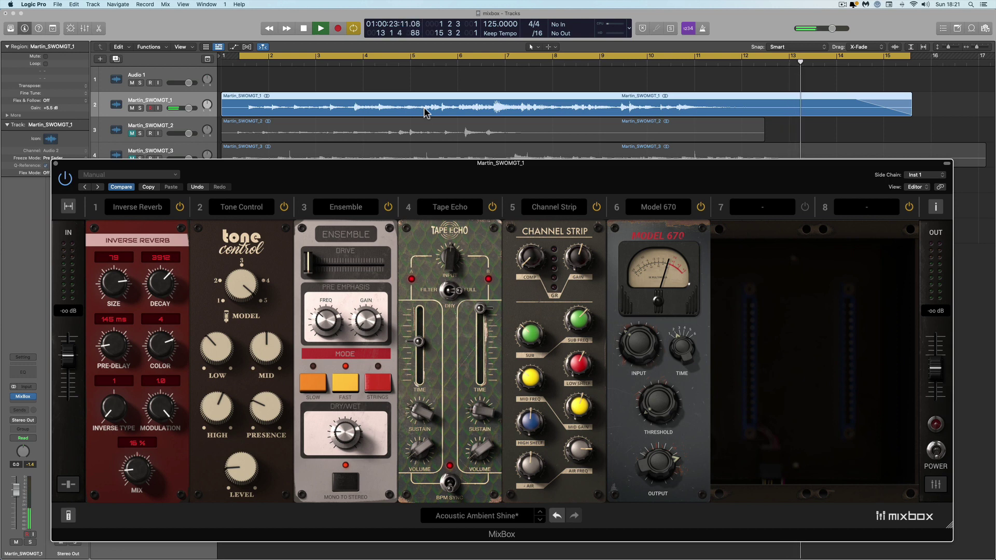
{"action": "key", "text": "space"}
Turn the MixBox chain on track 2 back on and play the processed recording.
{"action": "left_click_drag", "start_coordinate": [477, 167], "coordinate": [476, 156]}
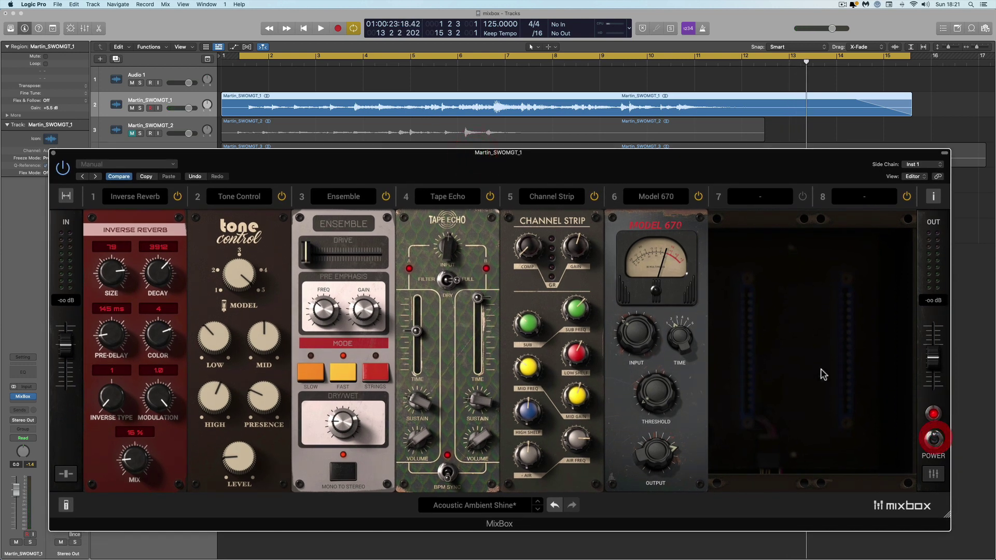
{"action": "key", "text": "space"}
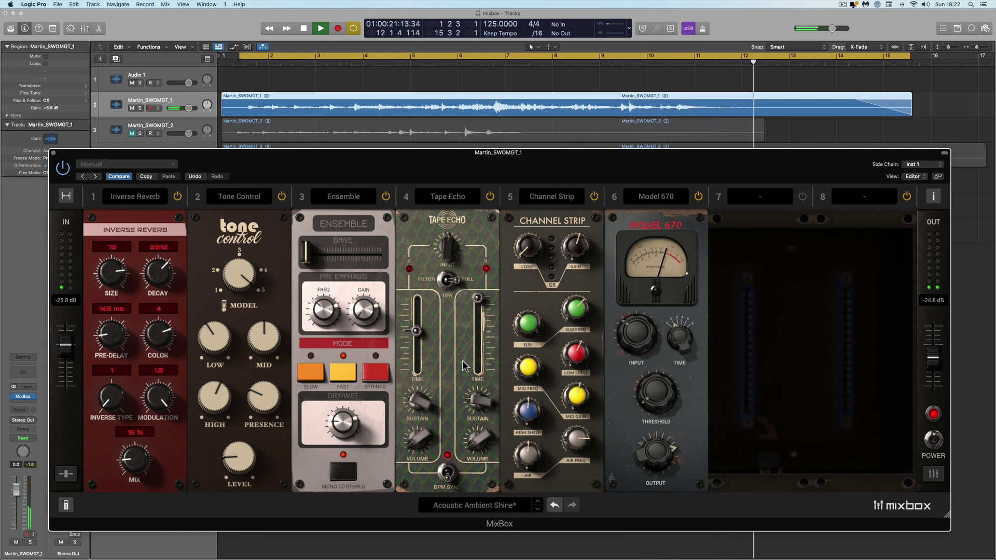
{"action": "key", "text": "space"}
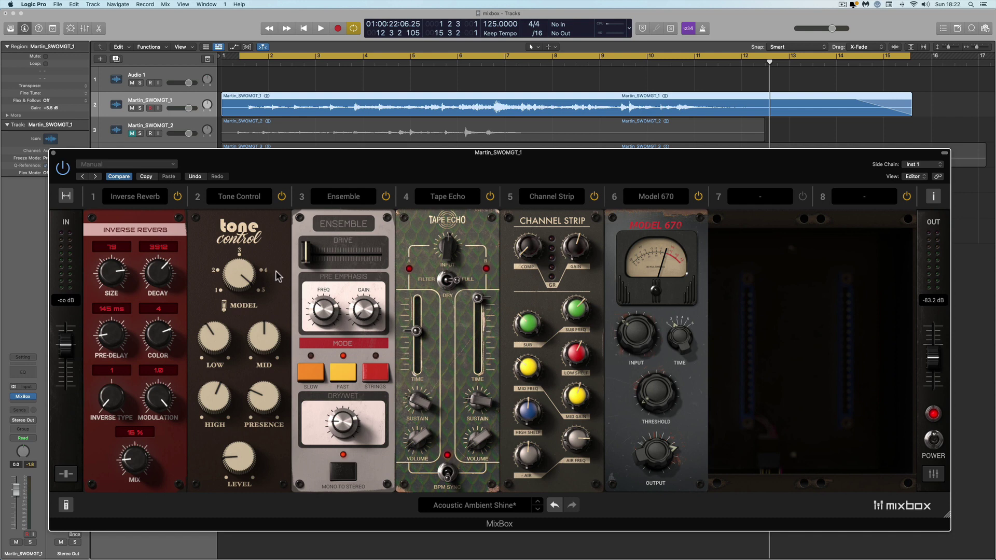
Lower the Inverse Reverb mix to 9% and compare the bypassed and processed sound during playback.
{"action": "left_click_drag", "start_coordinate": [381, 170], "coordinate": [380, 168]}
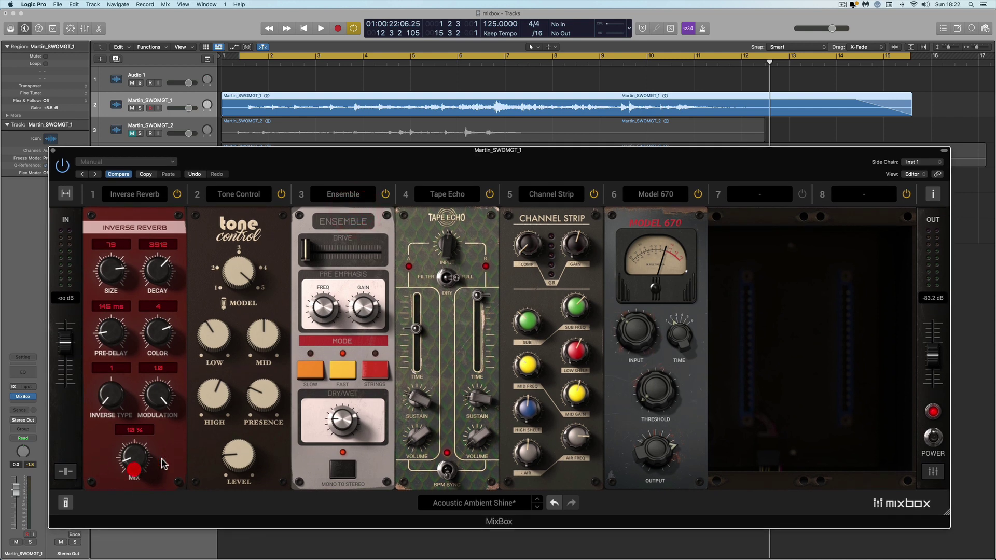
{"action": "key", "text": "space"}
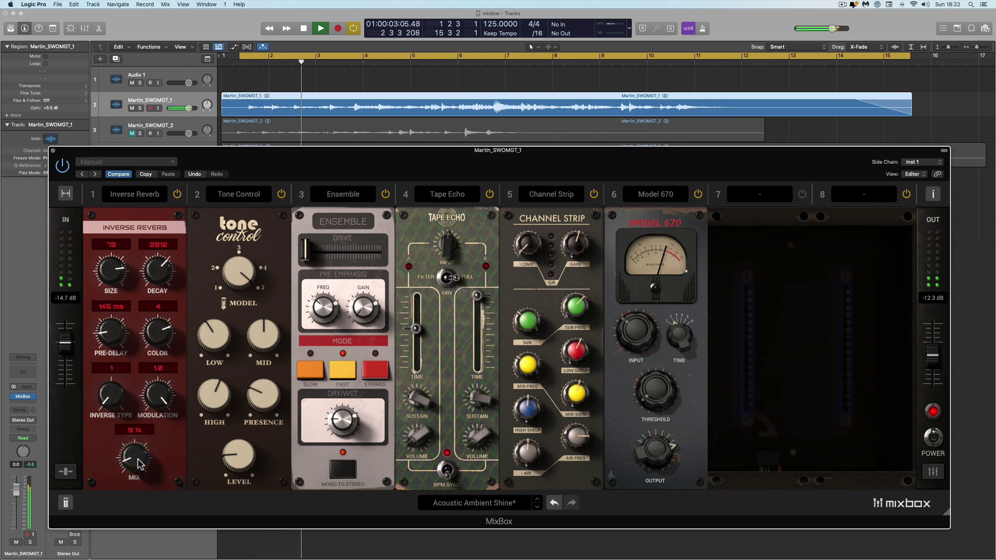
{"action": "left_click", "coordinate": [933, 439]}
{"action": "left_click", "coordinate": [933, 439]}
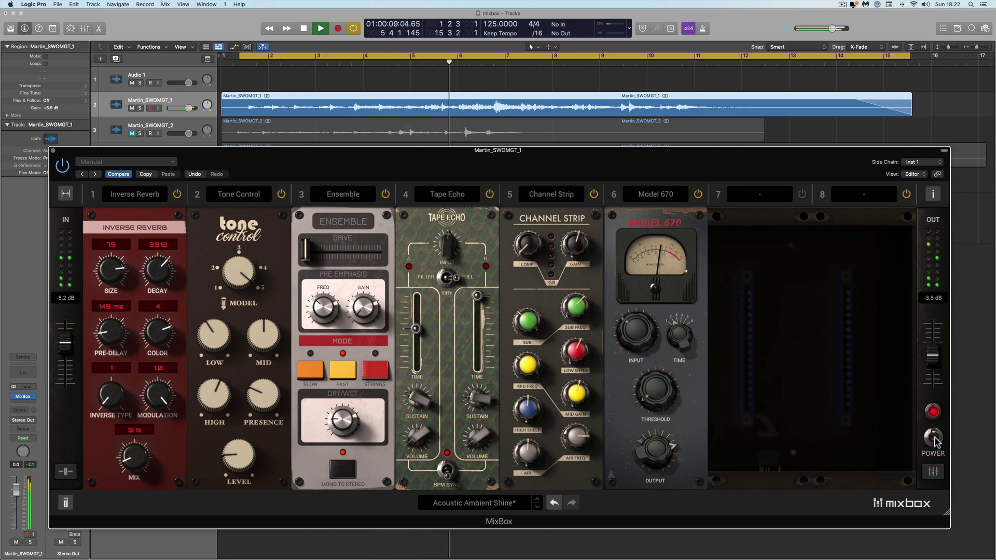
{"action": "key", "text": "space"}
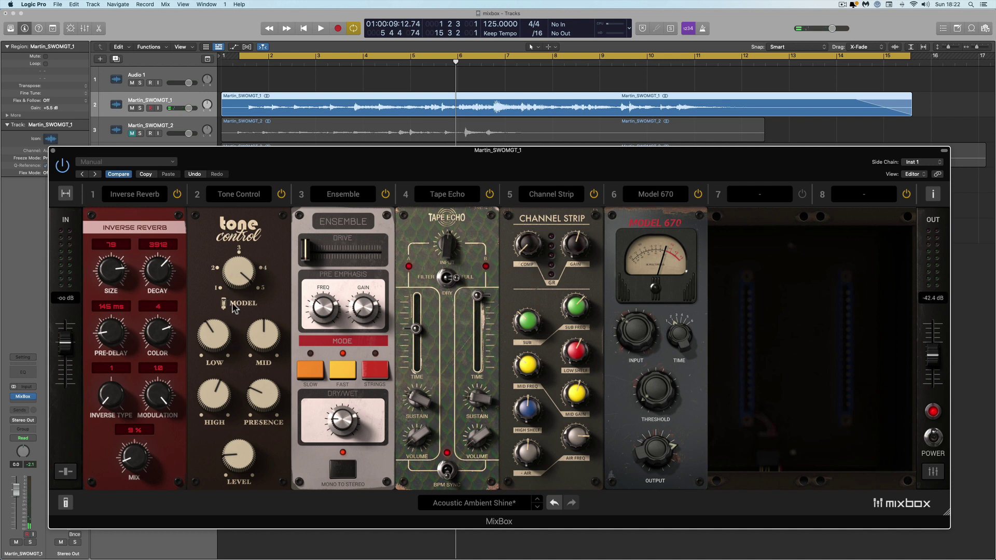
Lower the Tone Control's Low and Mid on track 2 and set its Presence to 2.1.
{"action": "left_click_drag", "start_coordinate": [217, 394], "coordinate": [218, 354]}
{"action": "left_click_drag", "start_coordinate": [212, 336], "coordinate": [260, 407]}
{"action": "key", "text": "space"}
{"action": "key", "text": "space"}
{"action": "mouse_move", "coordinate": [216, 385]}
{"action": "mouse_move", "coordinate": [259, 347]}
{"action": "key", "text": "space"}
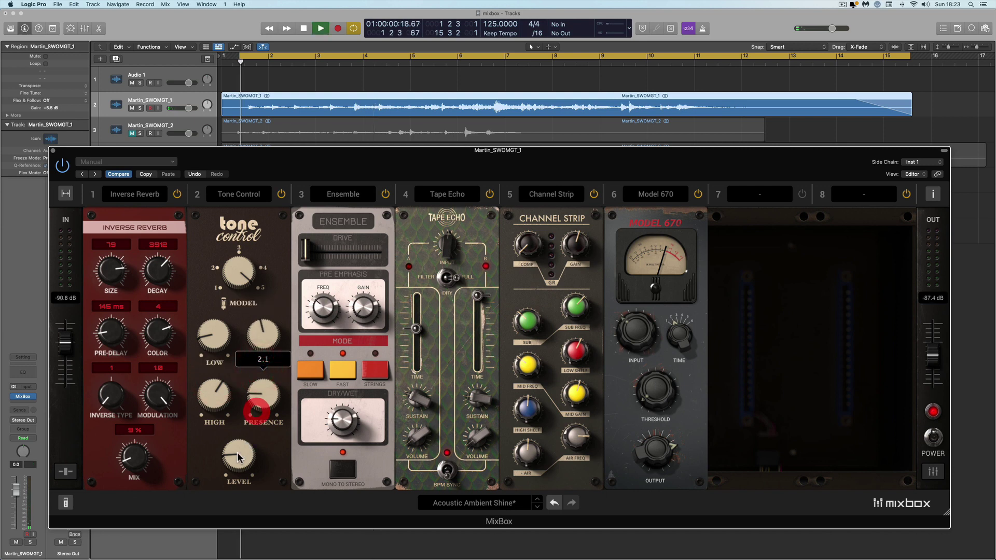
Raise the Tone Control's Level and set its High to 6.7 while track 2 plays.
{"action": "left_click_drag", "start_coordinate": [237, 443], "coordinate": [227, 423]}
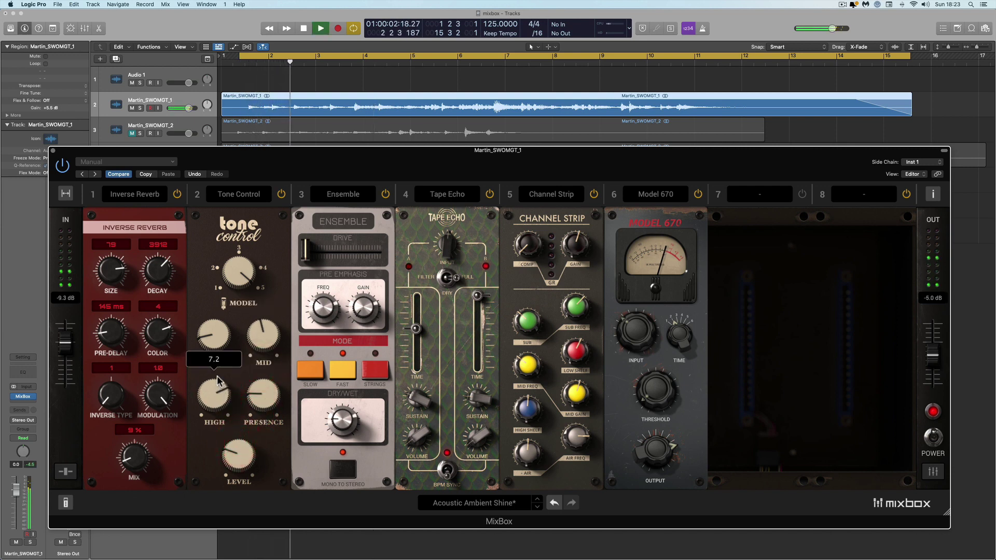
{"action": "scroll", "coordinate": [214, 384], "scroll_direction": "up", "scroll_amount": 3}
{"action": "left_click_drag", "start_coordinate": [214, 384], "coordinate": [215, 390]}
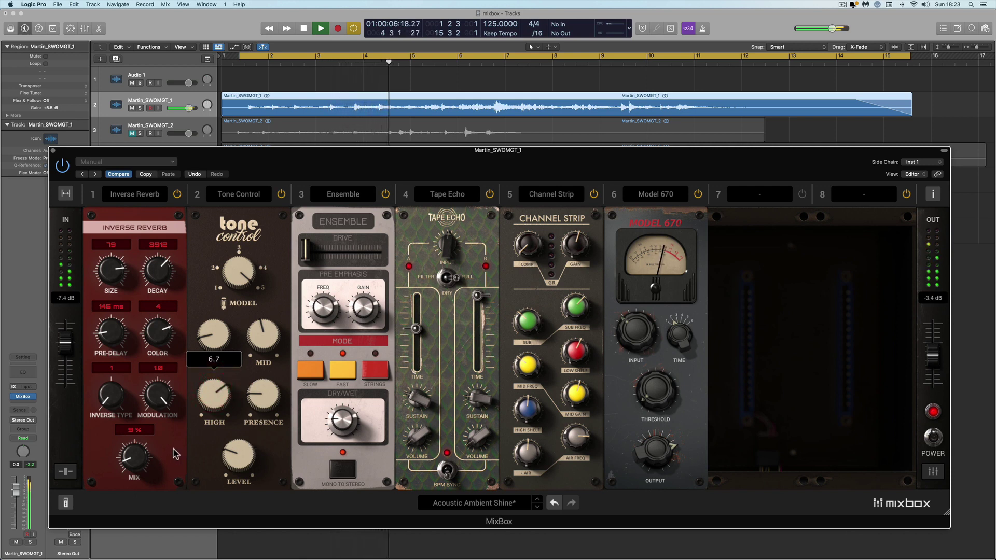
Fine-tune the Inverse Reverb mix on track 2 and the Ensemble's dry/wet balance.
{"action": "scroll", "coordinate": [142, 447], "scroll_direction": "up", "scroll_amount": 5}
{"action": "left_click_drag", "start_coordinate": [142, 448], "coordinate": [143, 452]}
{"action": "key", "text": "space"}
{"action": "mouse_move", "coordinate": [340, 426]}
{"action": "scroll", "coordinate": [340, 426], "scroll_direction": "down", "scroll_amount": 2}
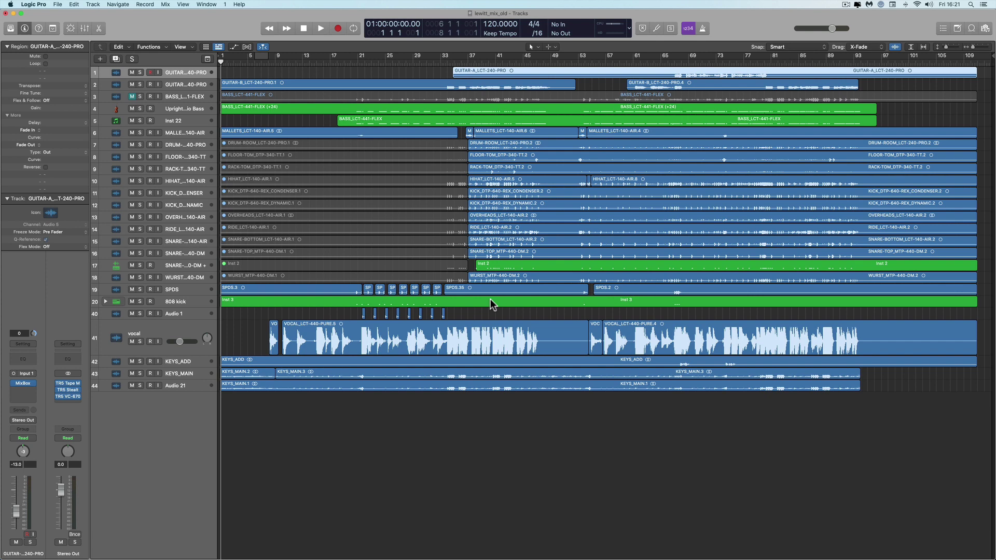
Play the full mix from around bar 63, select the first guitar track and fine-tune its volume.
{"action": "left_click", "coordinate": [321, 30]}
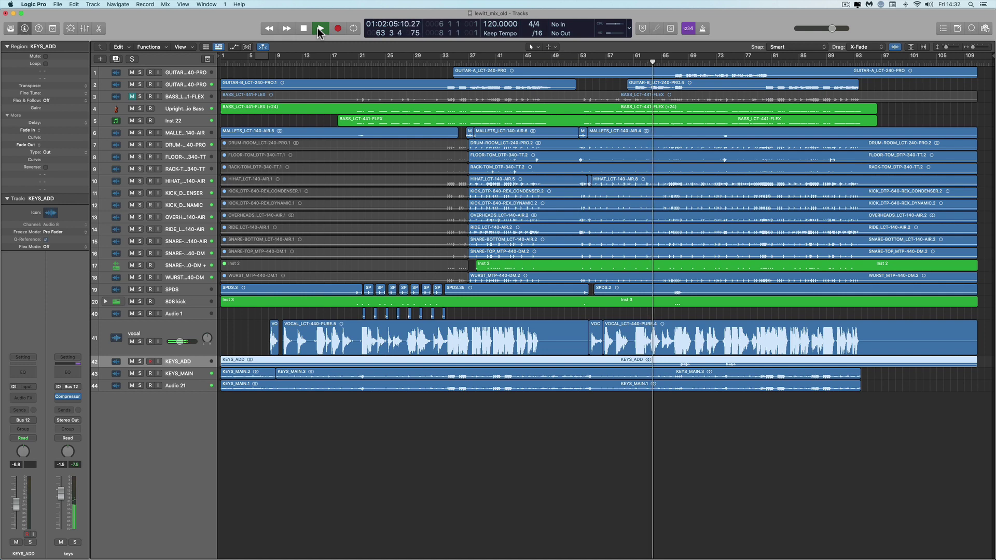
{"action": "left_click", "coordinate": [176, 74]}
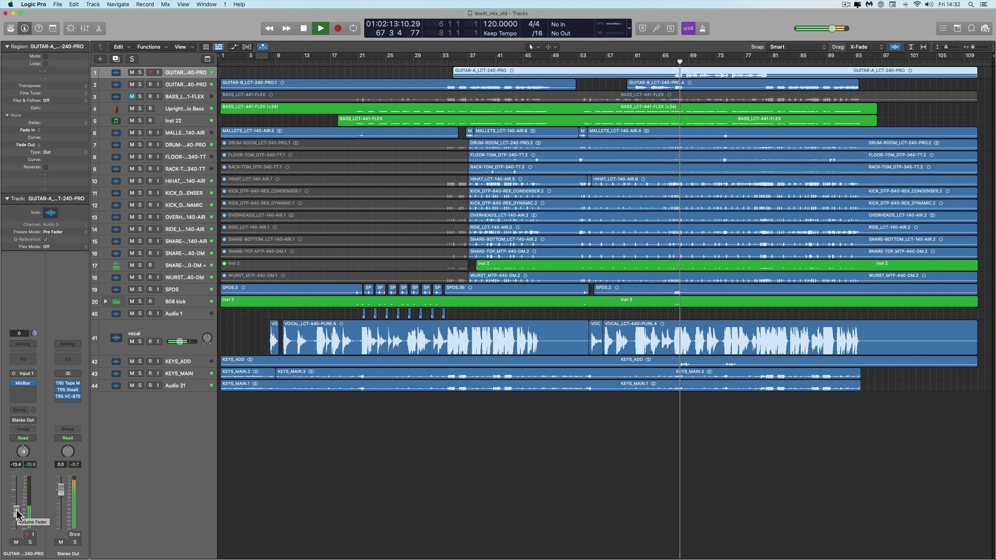
{"action": "mouse_move", "coordinate": [16, 514]}
{"action": "left_mouse_down"}
{"action": "mouse_move", "coordinate": [16, 503]}
{"action": "mouse_move", "coordinate": [16, 511]}
{"action": "left_mouse_up"}
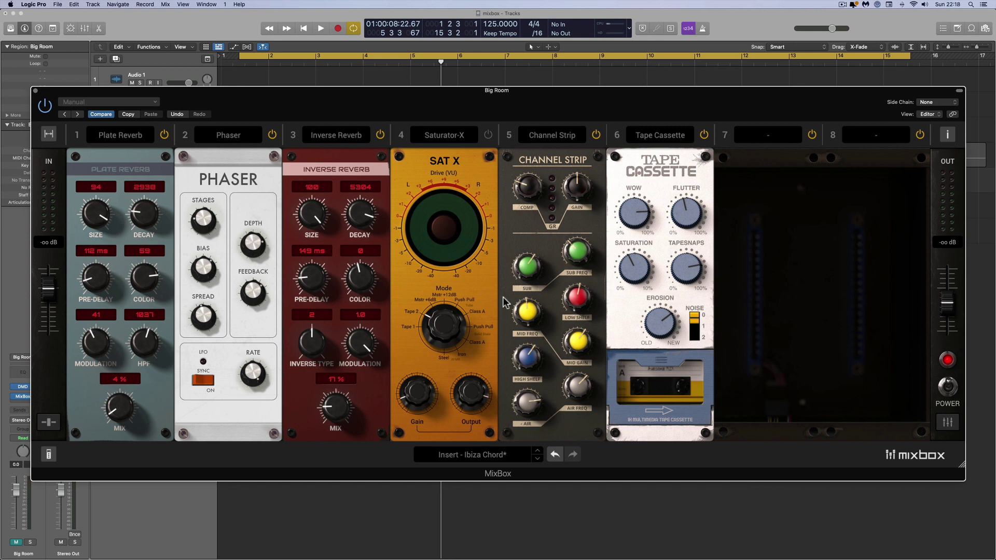
Switch the Big Room MixBox to its compact four-slot view and browse back and forth through its effect chain.
{"action": "left_click", "coordinate": [50, 137]}
{"action": "scroll", "coordinate": [410, 384], "scroll_direction": "right", "scroll_amount": 10}
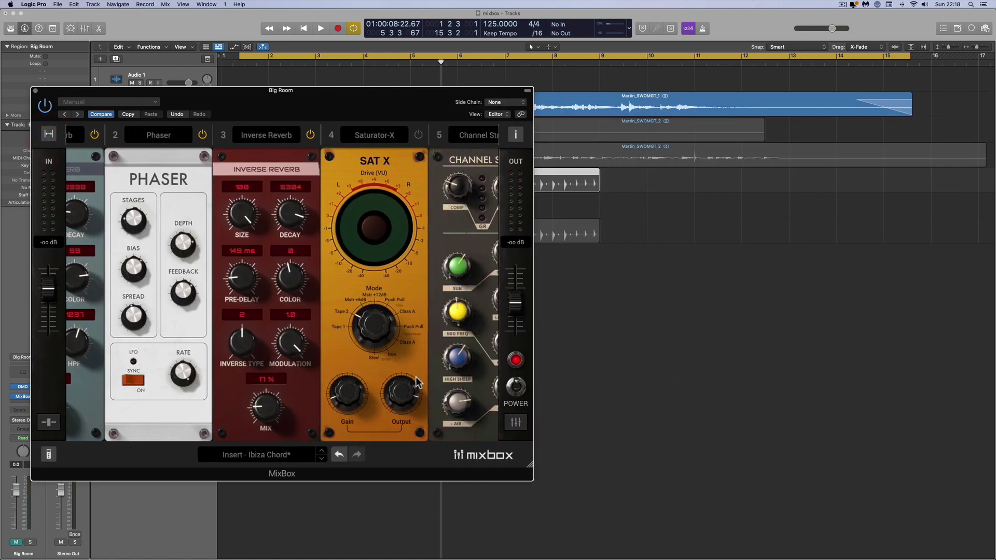
{"action": "scroll", "coordinate": [416, 381], "scroll_direction": "left", "scroll_amount": 10}
{"action": "scroll", "coordinate": [416, 382], "scroll_direction": "right", "scroll_amount": 10}
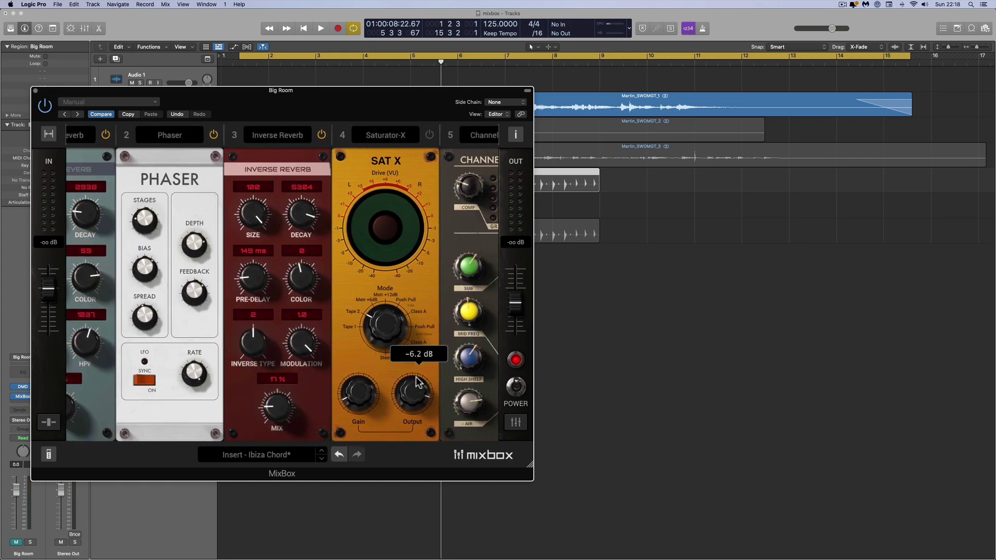
{"action": "scroll", "coordinate": [415, 381], "scroll_direction": "left", "scroll_amount": 6}
{"action": "scroll", "coordinate": [415, 381], "scroll_direction": "left", "scroll_amount": 2}
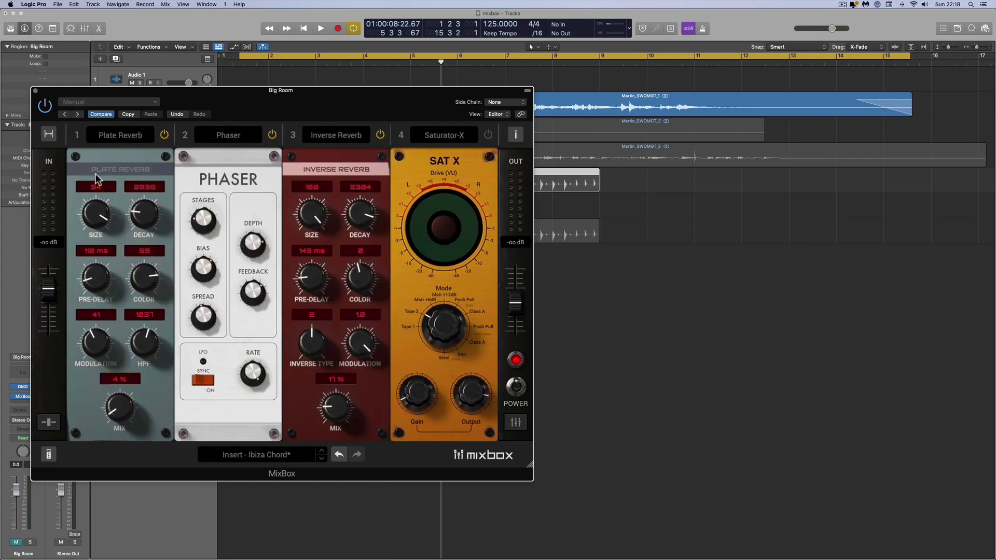
Expand the Big Room MixBox to its full eight-slot view and try its main power switch.
{"action": "left_click", "coordinate": [48, 135]}
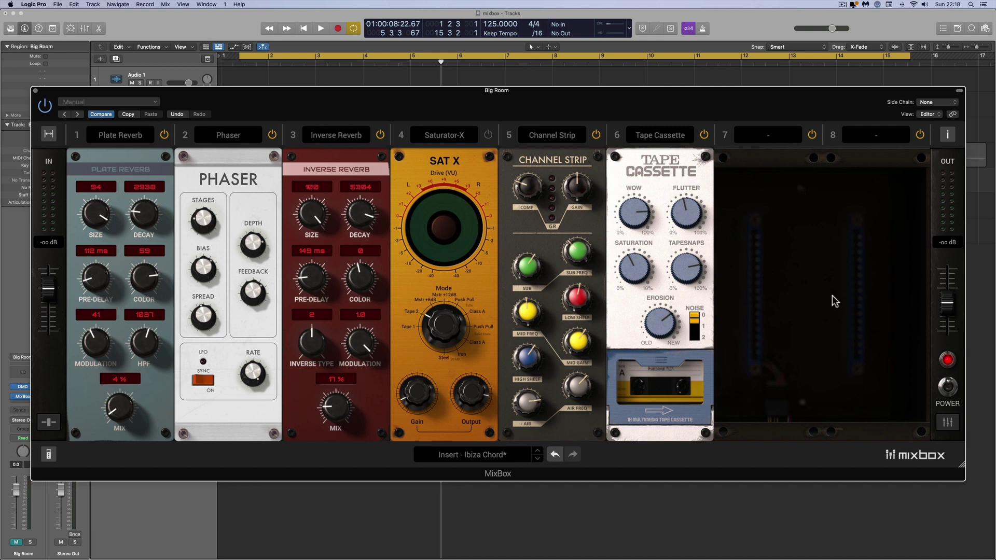
{"action": "left_click", "coordinate": [949, 386]}
{"action": "left_click", "coordinate": [949, 388]}
{"action": "left_click", "coordinate": [948, 388]}
Browse MixBox's preset categories, including Bass, Keys, Spaces, Vocals and the signature presets, without loading one.
{"action": "left_click", "coordinate": [480, 456]}
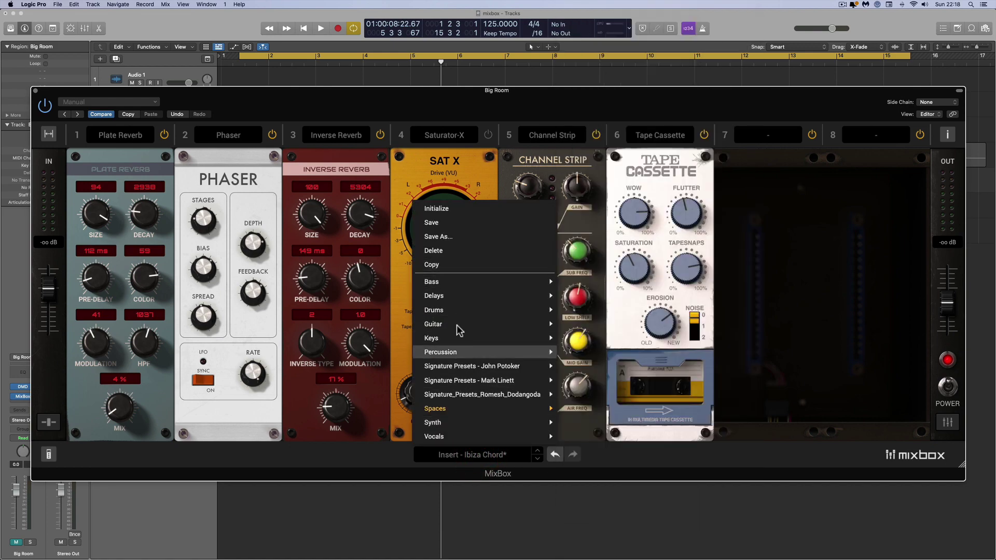
{"action": "mouse_move", "coordinate": [455, 283]}
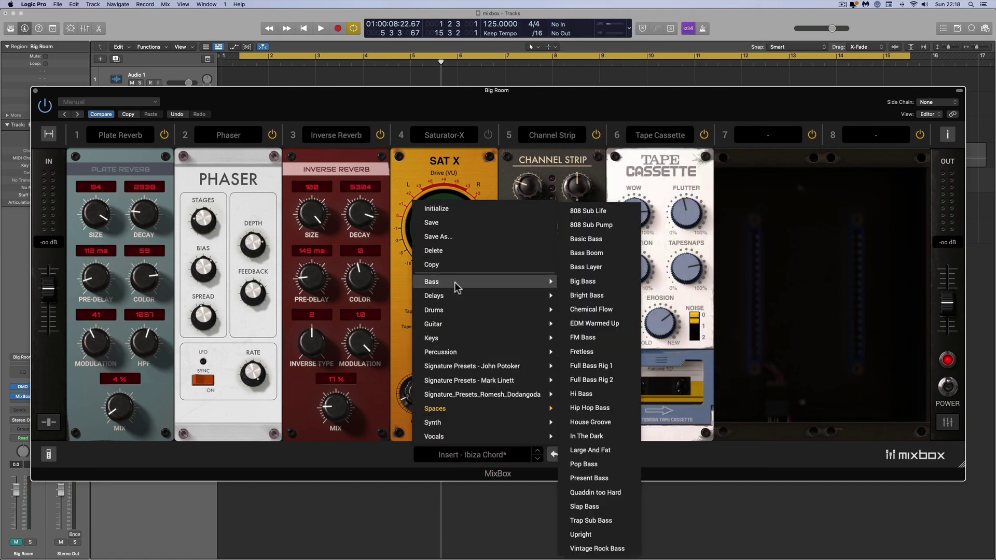
{"action": "mouse_move", "coordinate": [440, 326]}
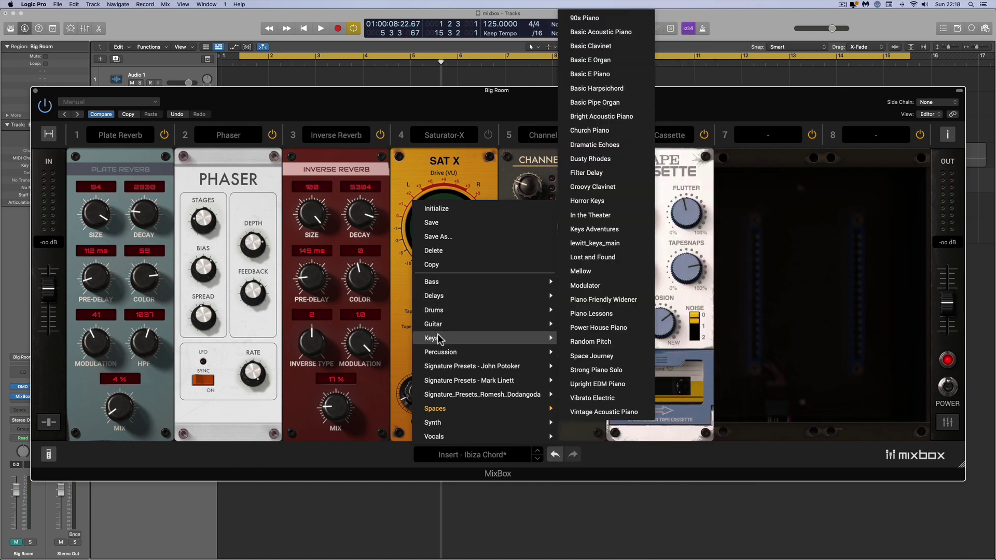
{"action": "mouse_move", "coordinate": [443, 411]}
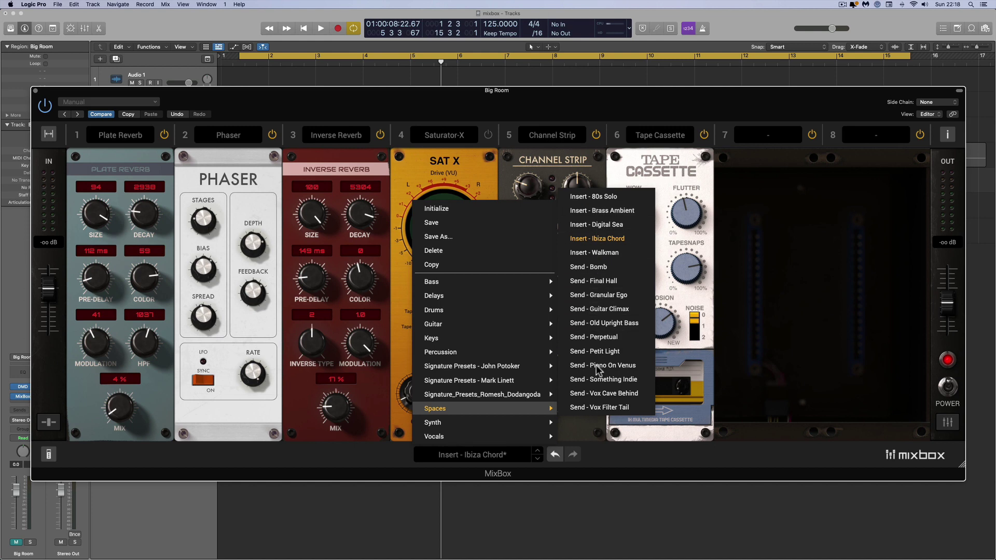
{"action": "mouse_move", "coordinate": [450, 437]}
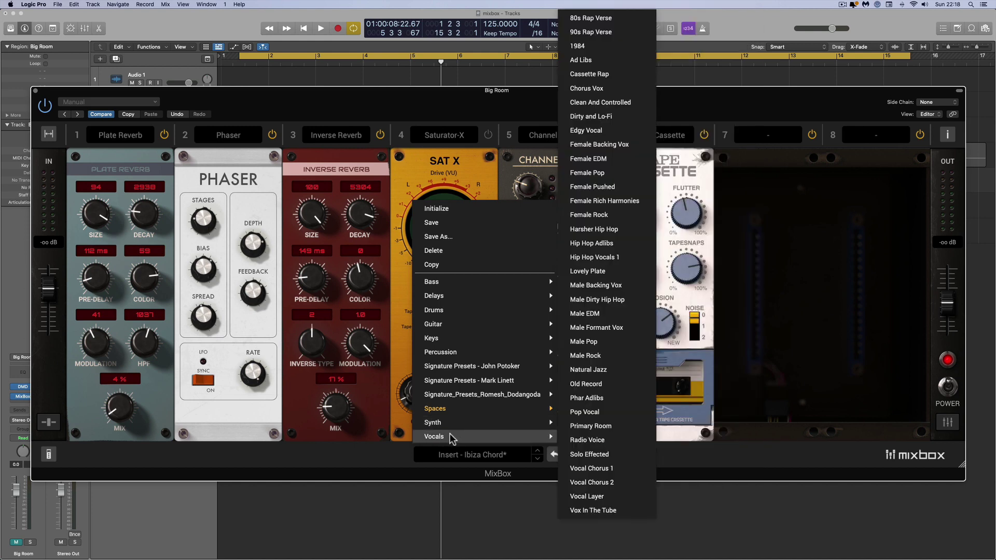
{"action": "mouse_move", "coordinate": [474, 367]}
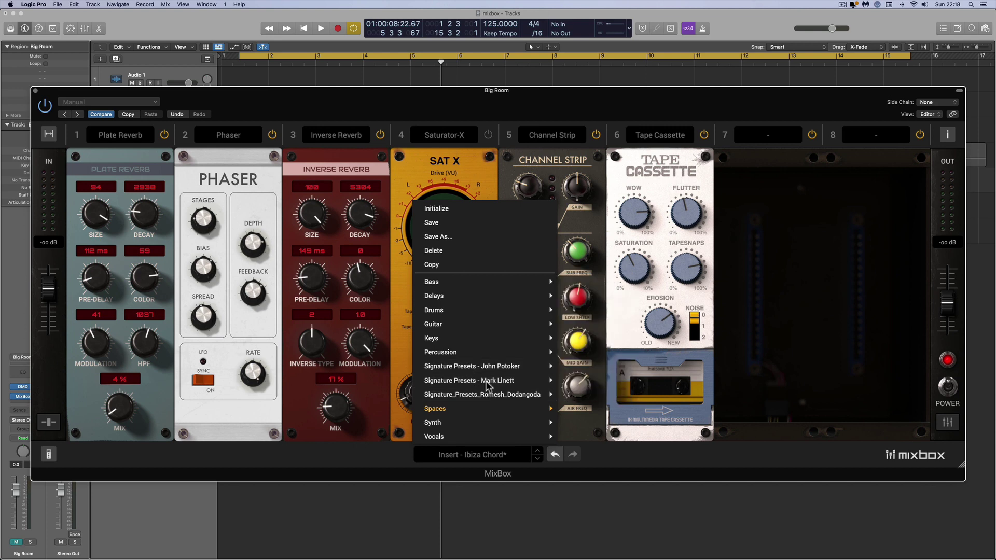
{"action": "mouse_move", "coordinate": [494, 395]}
{"action": "left_click", "coordinate": [403, 460]}
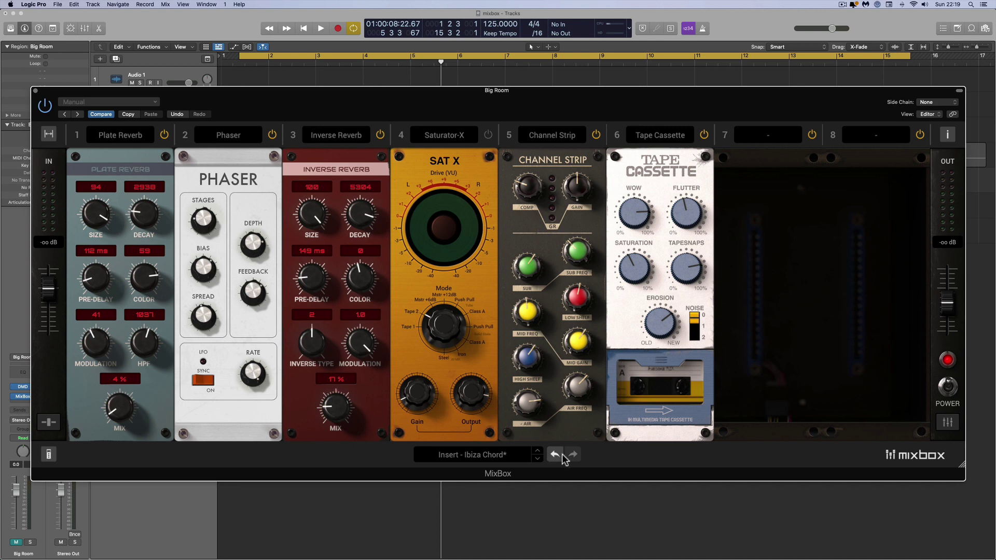
Adjust knobs across several modules, including Inverse Reverb Pre-Delay to 123 ms and Size to 91, and Plate Reverb Color to 45.
{"action": "left_click_drag", "start_coordinate": [528, 308], "coordinate": [531, 267]}
{"action": "left_click_drag", "start_coordinate": [575, 243], "coordinate": [597, 297]}
{"action": "left_click", "coordinate": [625, 267]}
{"action": "left_click_drag", "start_coordinate": [316, 276], "coordinate": [317, 284]}
{"action": "left_click_drag", "start_coordinate": [311, 213], "coordinate": [311, 225]}
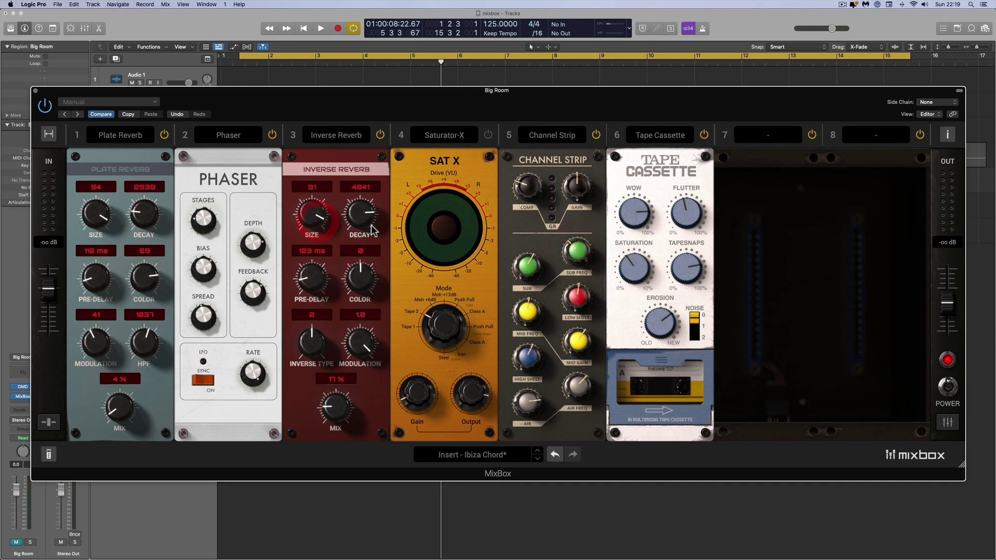
{"action": "left_click", "coordinate": [409, 262]}
{"action": "left_click_drag", "start_coordinate": [417, 397], "coordinate": [390, 371]}
{"action": "left_click", "coordinate": [204, 236]}
{"action": "left_click_drag", "start_coordinate": [151, 278], "coordinate": [151, 286]}
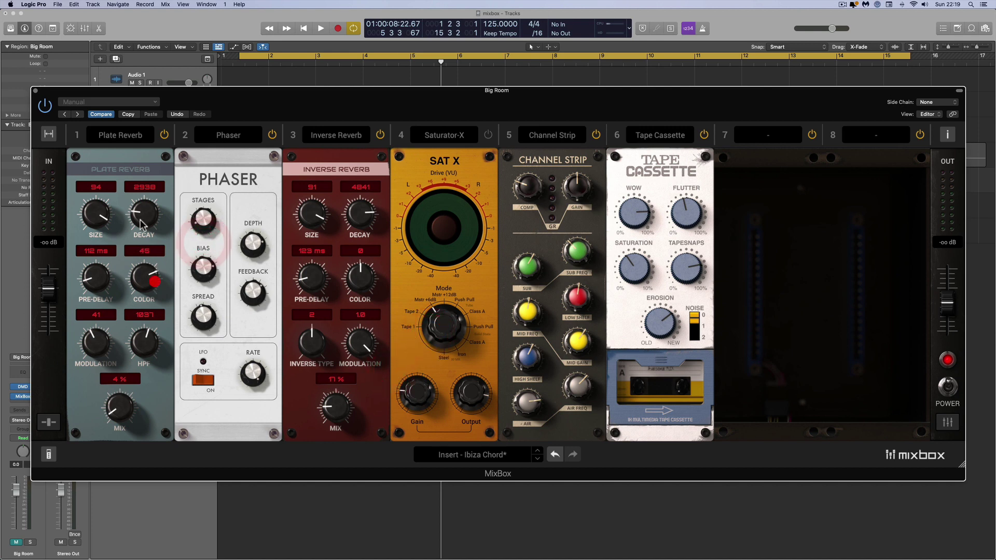
{"action": "left_click_drag", "start_coordinate": [144, 217], "coordinate": [143, 223]}
Undo the series of module knob changes one by one and try MixBox's redo.
{"action": "left_click", "coordinate": [553, 457]}
{"action": "left_click", "coordinate": [553, 457]}
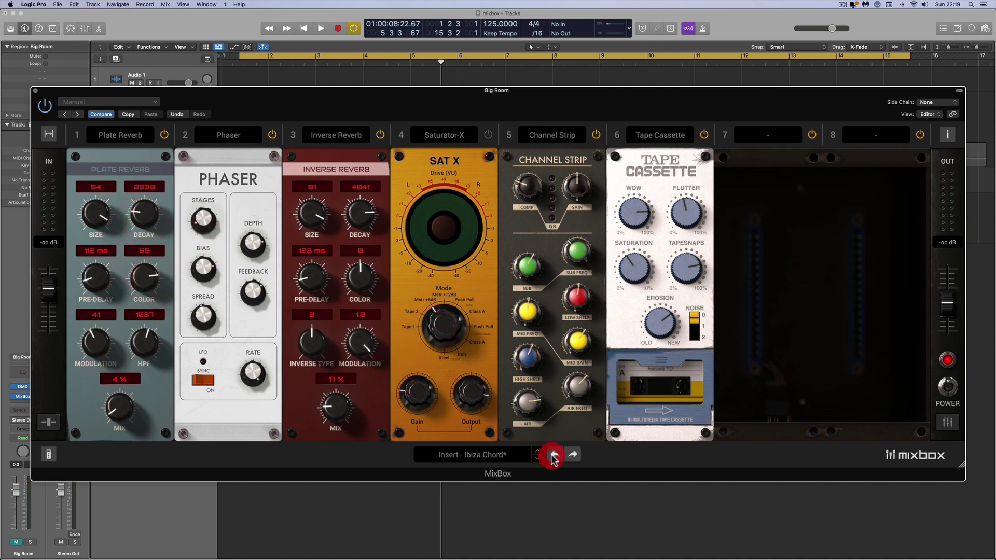
{"action": "left_click", "coordinate": [553, 456]}
{"action": "left_click", "coordinate": [553, 457]}
{"action": "left_click", "coordinate": [553, 457]}
{"action": "left_click", "coordinate": [553, 457]}
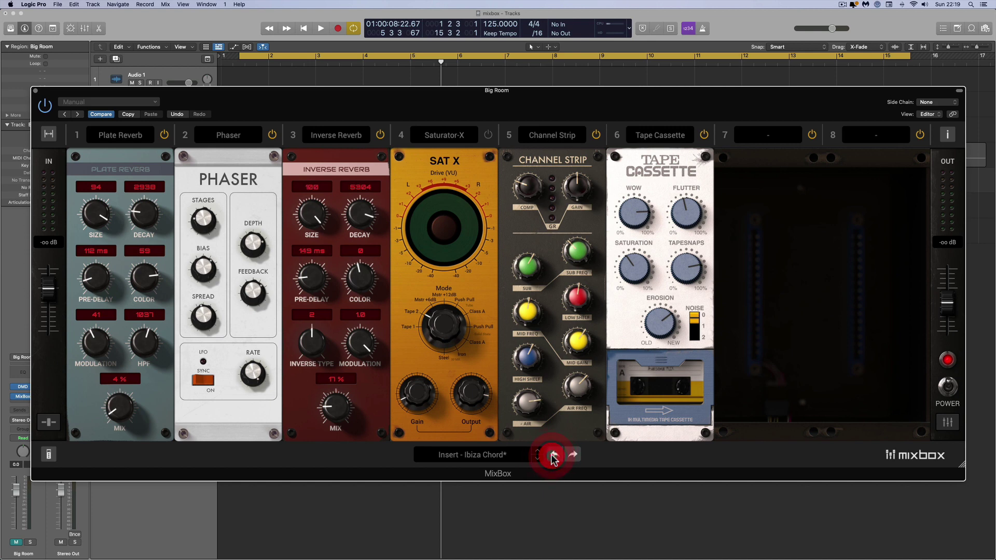
{"action": "left_click", "coordinate": [554, 457]}
{"action": "left_click", "coordinate": [553, 457]}
{"action": "left_click", "coordinate": [553, 457]}
{"action": "left_click", "coordinate": [553, 456]}
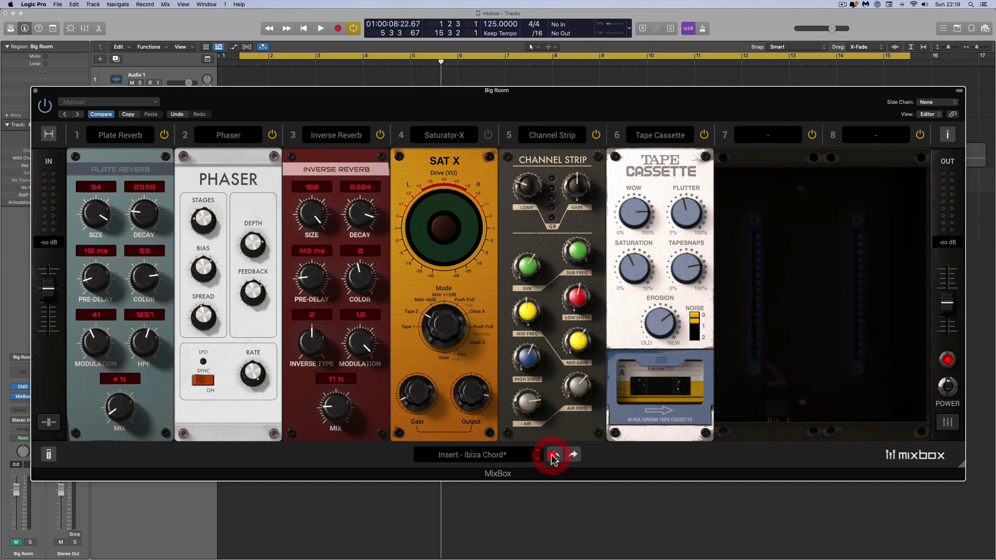
{"action": "left_click", "coordinate": [553, 457]}
{"action": "left_click", "coordinate": [553, 456]}
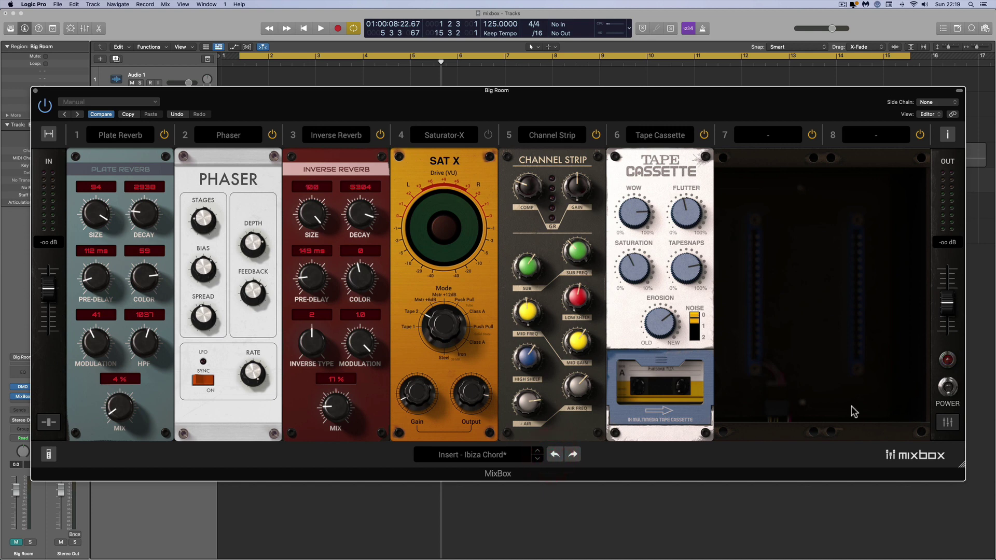
{"action": "left_click", "coordinate": [553, 456]}
{"action": "left_click", "coordinate": [553, 457]}
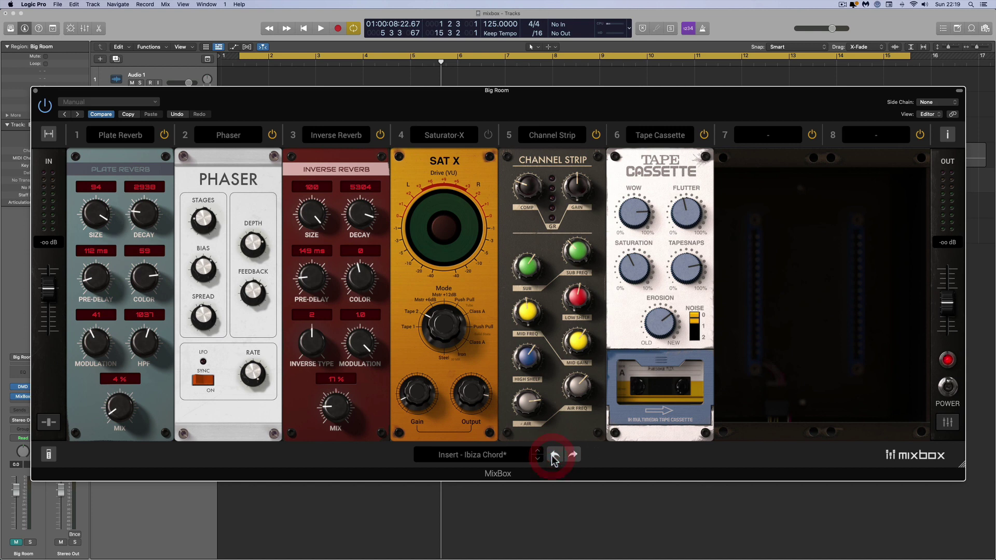
{"action": "left_click", "coordinate": [553, 457]}
{"action": "left_click", "coordinate": [573, 455]}
{"action": "left_click", "coordinate": [573, 455]}
{"action": "left_click", "coordinate": [573, 455]}
Examine MixBox's preset commands and the individual module presets for the Plate Reverb and Phaser.
{"action": "left_click", "coordinate": [486, 456]}
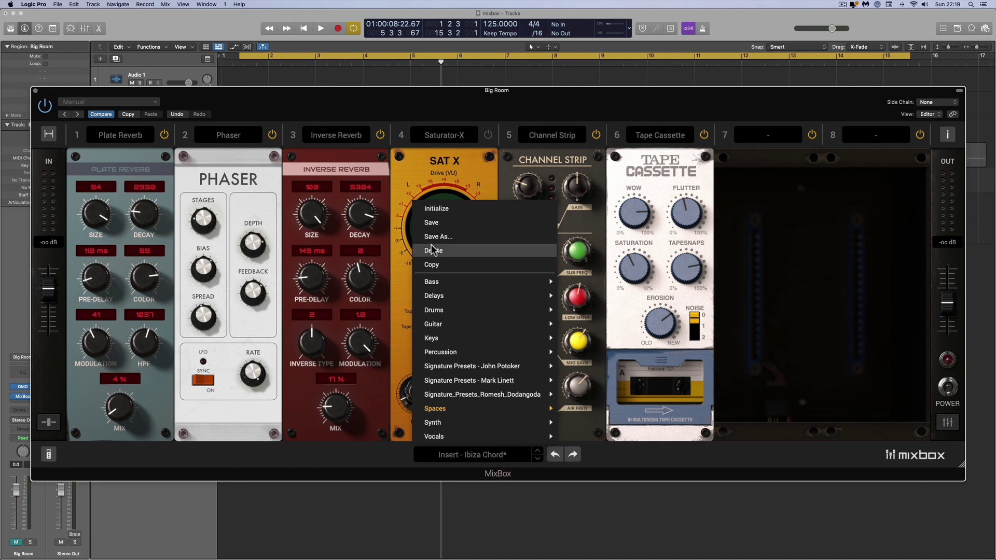
{"action": "left_click", "coordinate": [142, 458]}
{"action": "left_click", "coordinate": [48, 454]}
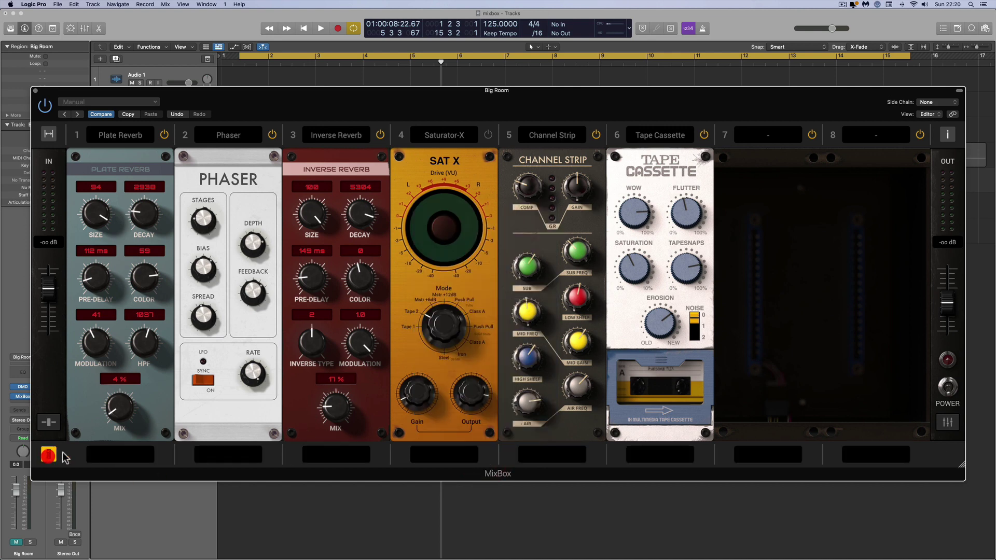
{"action": "left_click", "coordinate": [120, 456]}
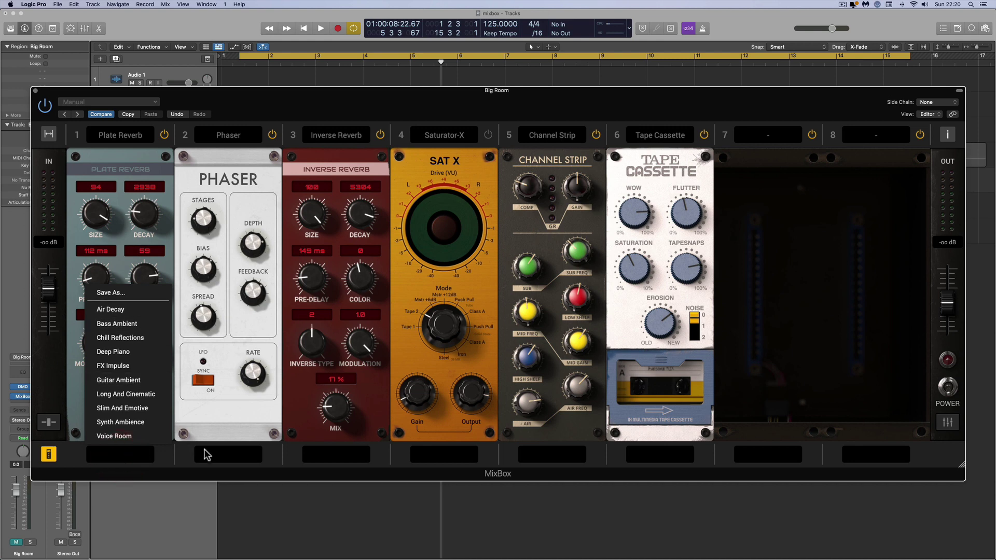
{"action": "left_click", "coordinate": [224, 456]}
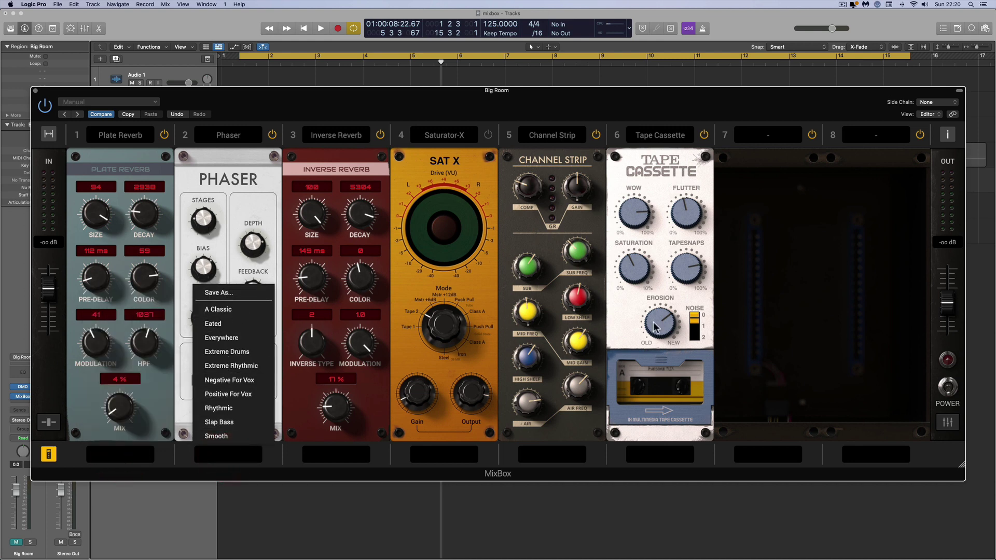
{"action": "left_click", "coordinate": [67, 458]}
{"action": "left_click", "coordinate": [50, 455]}
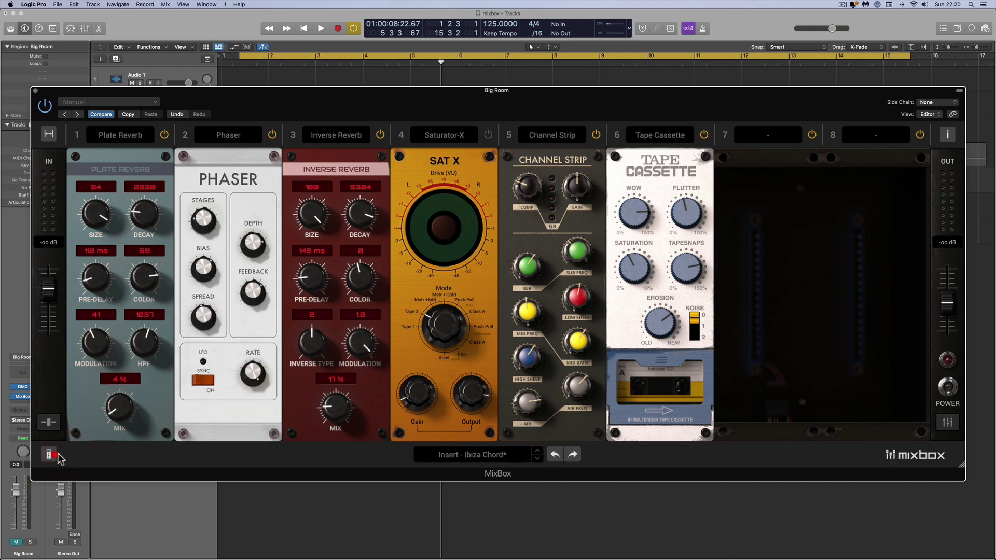
Try the per-slot and whole-rack dry/wet sliders, leaving Saturator-X fully wet and the rack at 100 %.
{"action": "left_click", "coordinate": [48, 423]}
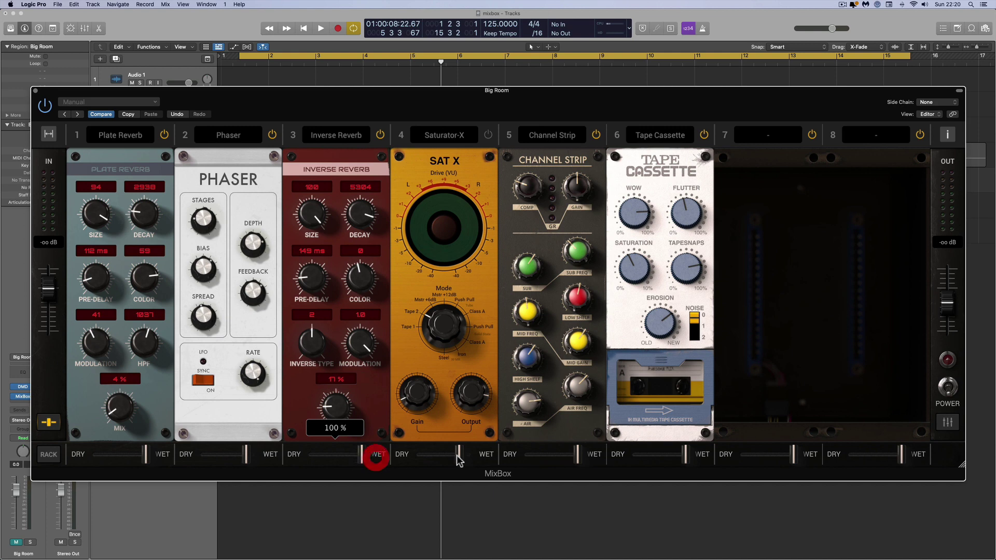
{"action": "mouse_move", "coordinate": [458, 456]}
{"action": "left_mouse_down"}
{"action": "mouse_move", "coordinate": [431, 461]}
{"action": "mouse_move", "coordinate": [466, 461]}
{"action": "mouse_move", "coordinate": [418, 463]}
{"action": "mouse_move", "coordinate": [426, 453]}
{"action": "mouse_move", "coordinate": [418, 456]}
{"action": "mouse_move", "coordinate": [471, 456]}
{"action": "left_mouse_up"}
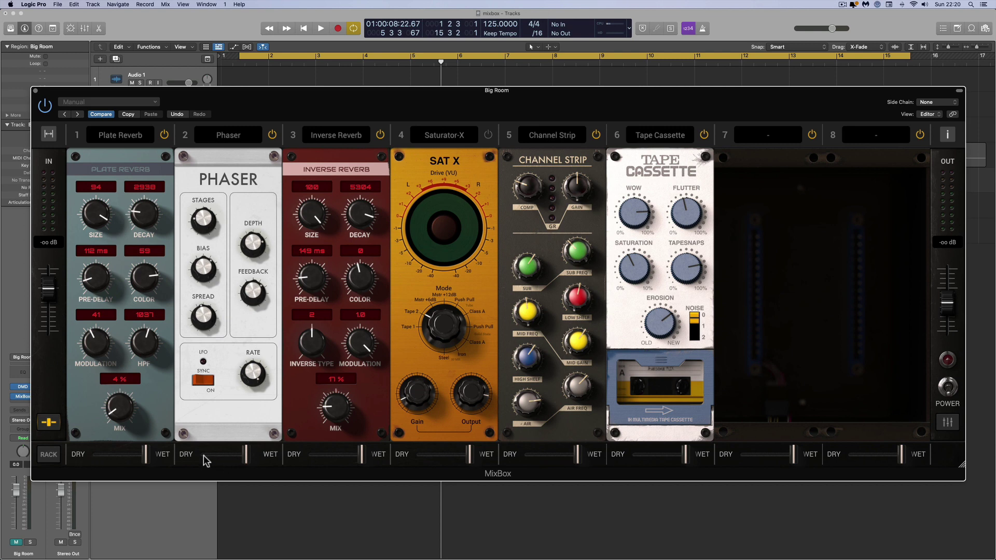
{"action": "left_click", "coordinate": [49, 454]}
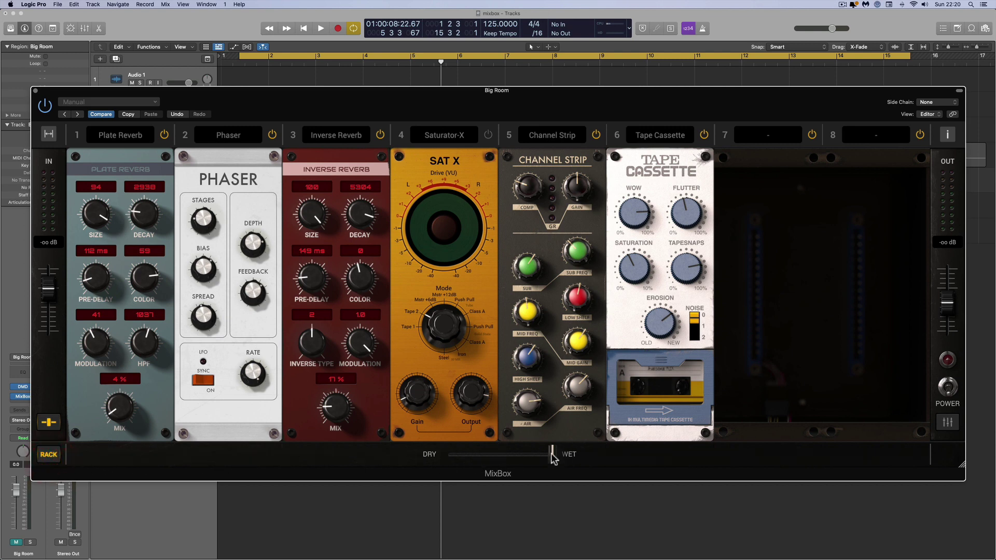
{"action": "mouse_move", "coordinate": [551, 455]}
{"action": "left_mouse_down"}
{"action": "mouse_move", "coordinate": [490, 459]}
{"action": "mouse_move", "coordinate": [549, 461]}
{"action": "left_mouse_up"}
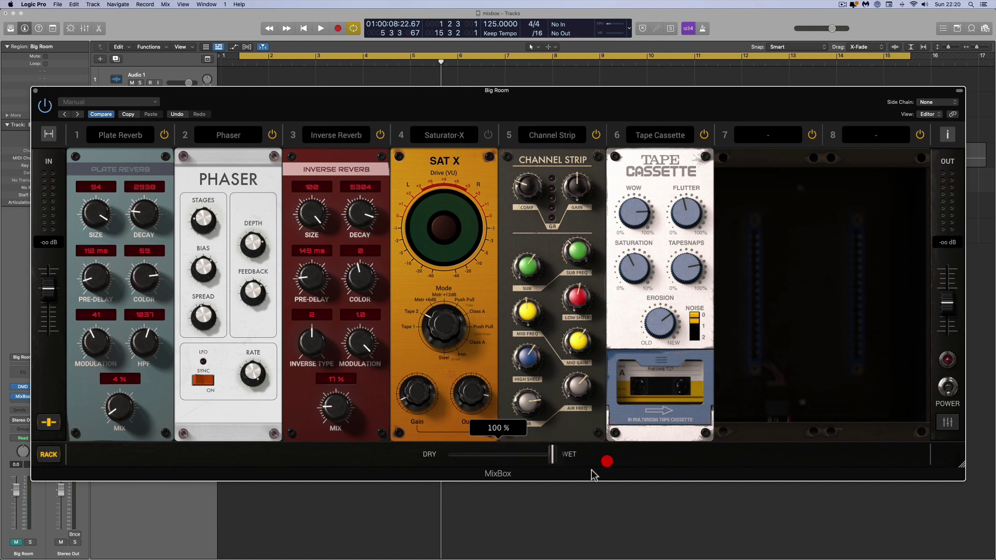
{"action": "left_click", "coordinate": [55, 455]}
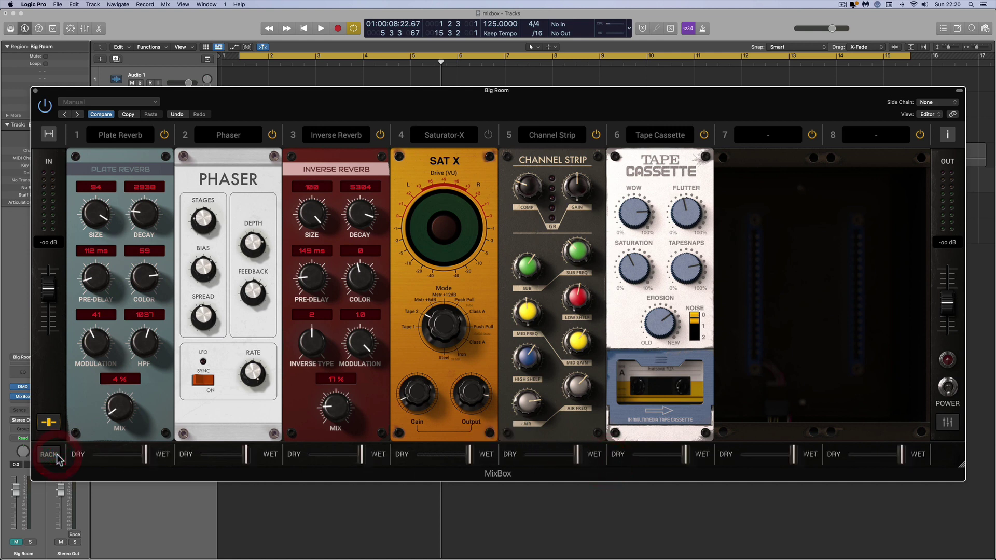
{"action": "left_click", "coordinate": [48, 422]}
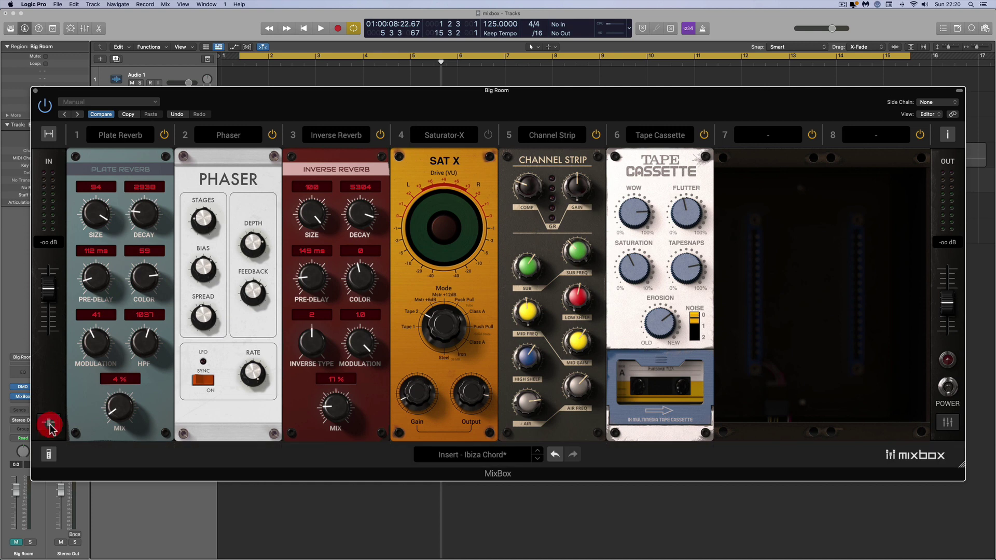
Show the rack's slot level faders and raise the Inverse Reverb slot to -4 dB.
{"action": "left_click", "coordinate": [949, 423]}
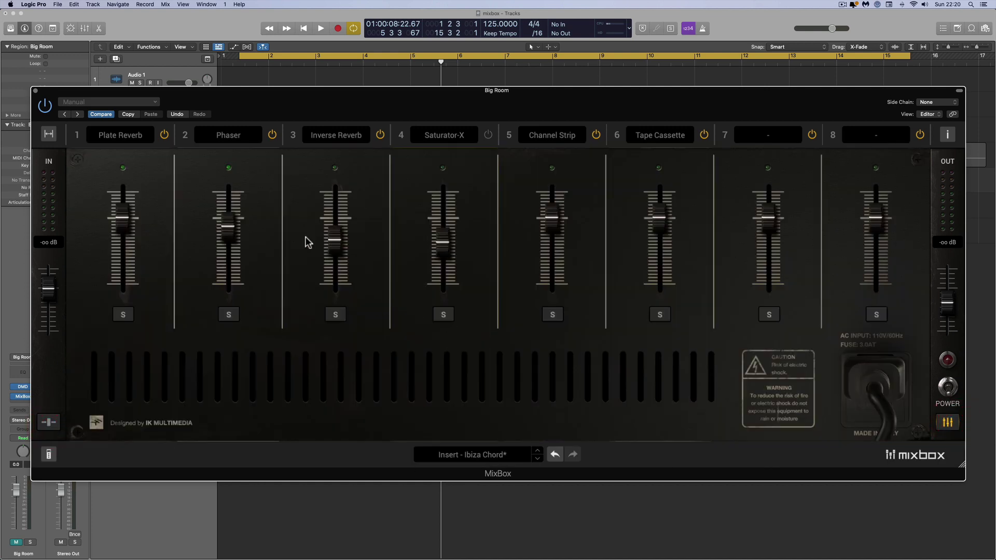
{"action": "left_click", "coordinate": [440, 239]}
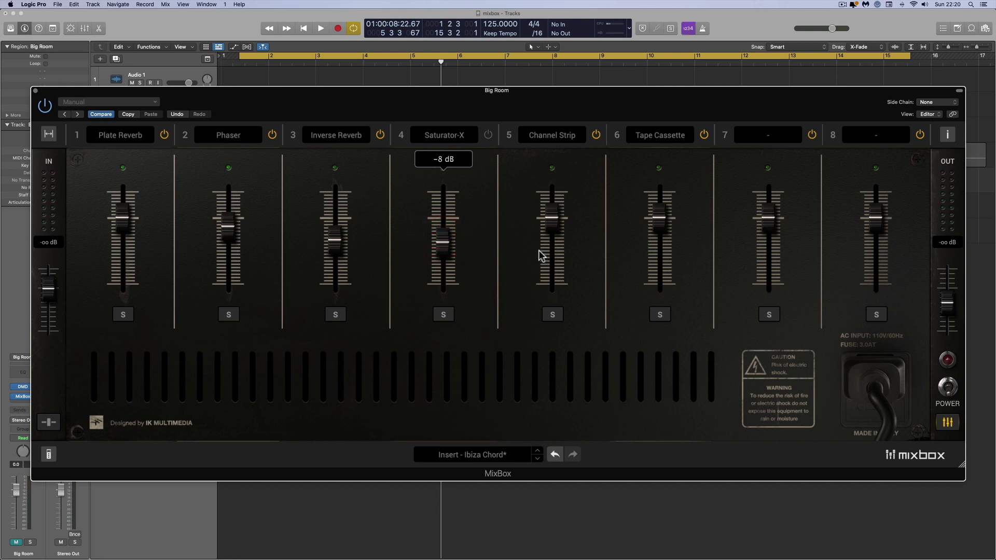
{"action": "mouse_move", "coordinate": [340, 242]}
{"action": "left_mouse_down"}
{"action": "mouse_move", "coordinate": [334, 212]}
{"action": "mouse_move", "coordinate": [335, 236]}
{"action": "left_mouse_up"}
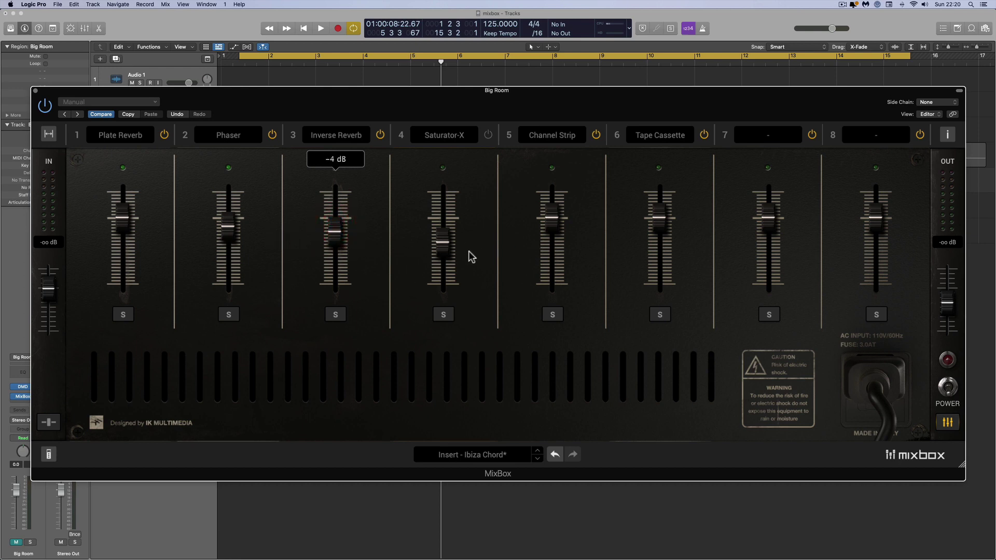
Solo the Saturator-X slot, check its solo indication in the module view, and turn the solo off again.
{"action": "left_click", "coordinate": [443, 314]}
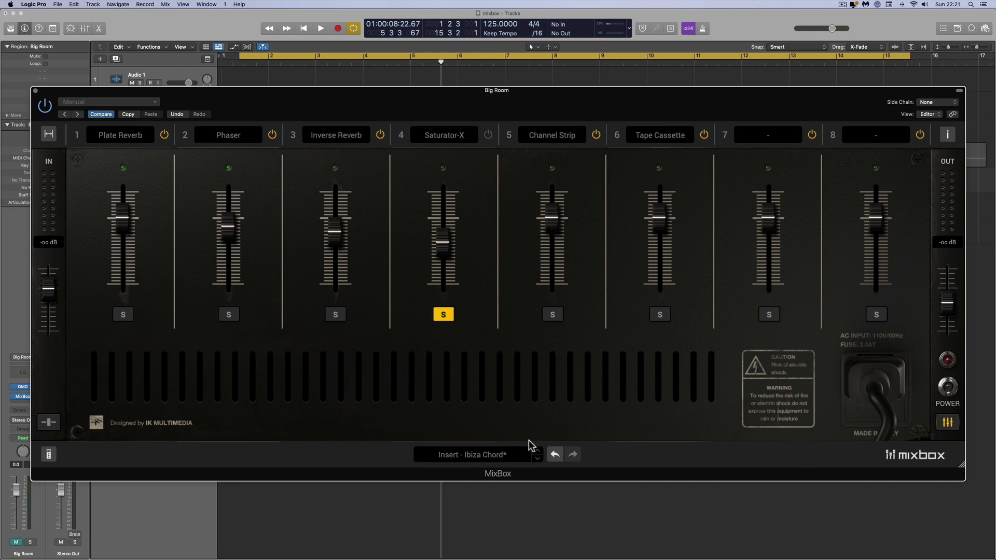
{"action": "left_click", "coordinate": [947, 423]}
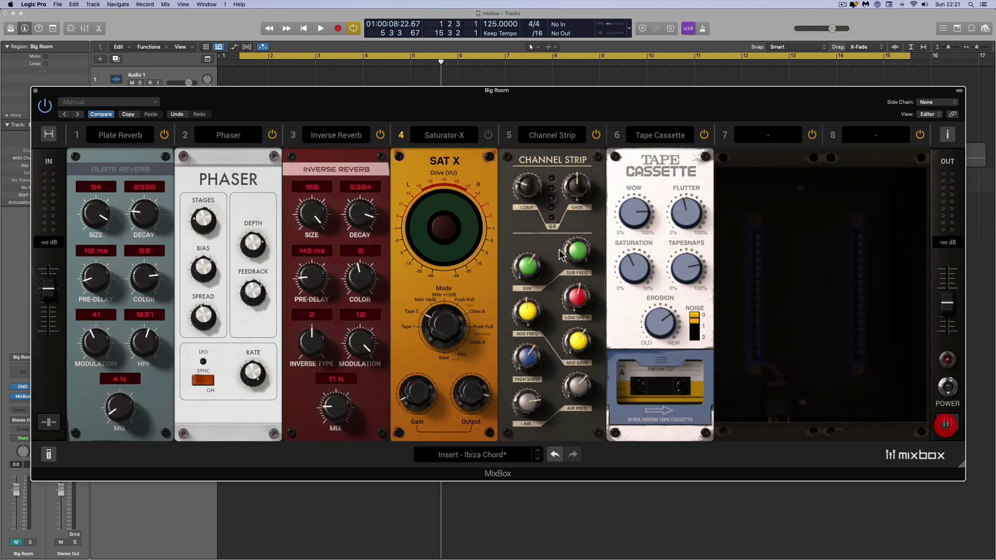
{"action": "left_click", "coordinate": [402, 136]}
{"action": "left_click", "coordinate": [952, 425]}
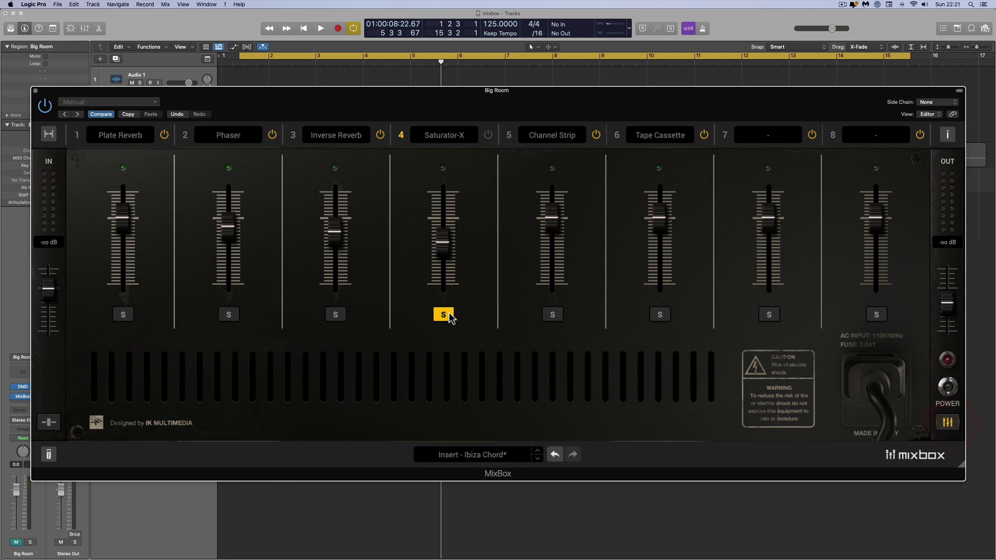
{"action": "left_click", "coordinate": [447, 315]}
{"action": "left_click", "coordinate": [952, 423]}
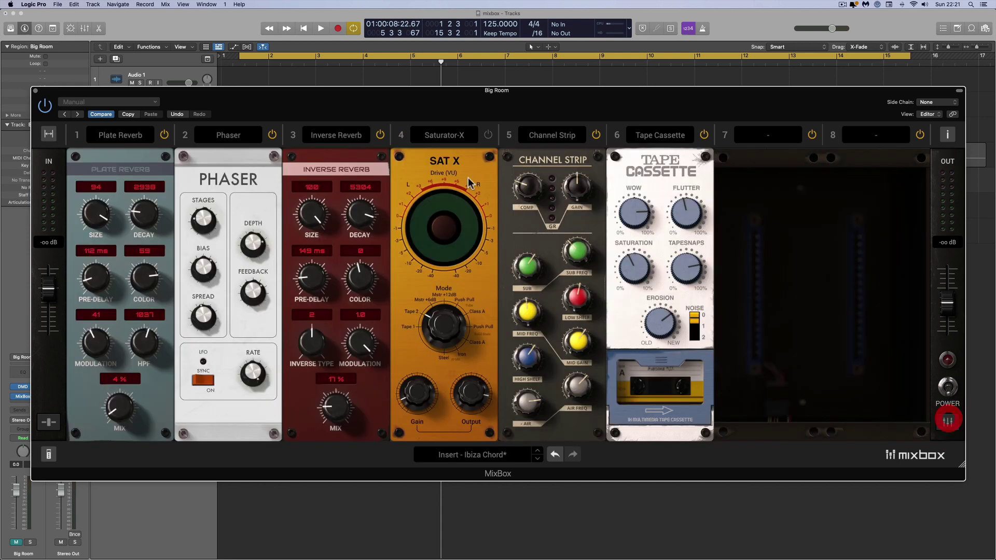
Toggle the Saturator-X module's power and switch briefly to the slot faders and back to the modules.
{"action": "left_click", "coordinate": [489, 135]}
{"action": "left_click", "coordinate": [489, 136]}
{"action": "left_click", "coordinate": [947, 422]}
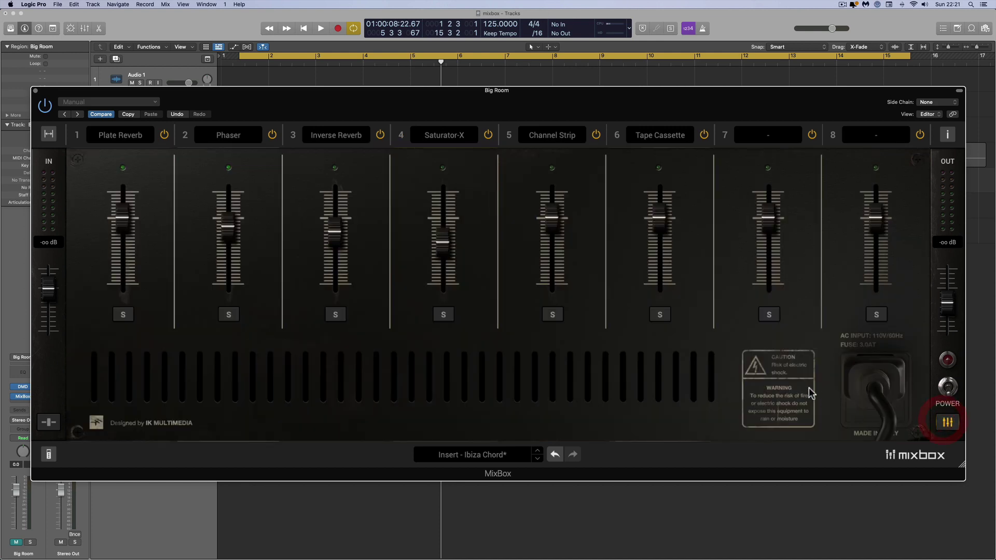
{"action": "left_click", "coordinate": [946, 423]}
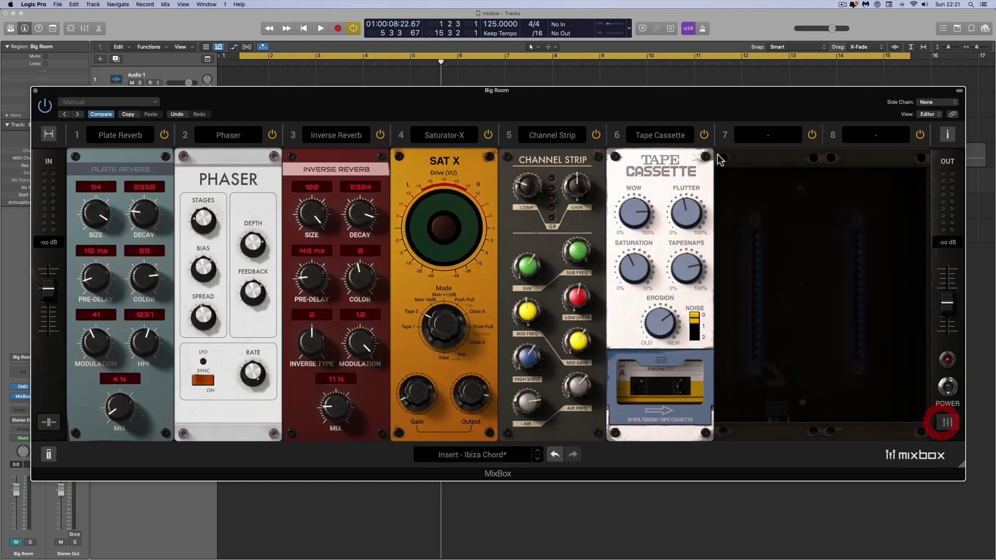
Replace the Tape Cassette in slot 6 with the Black 76 from the Dynamics category.
{"action": "left_click", "coordinate": [661, 136]}
{"action": "mouse_move", "coordinate": [689, 230]}
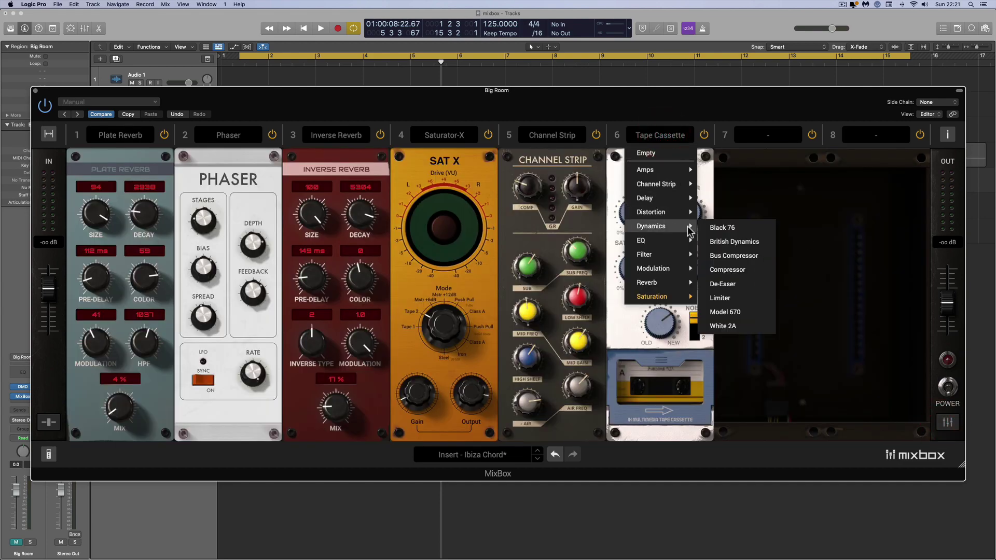
{"action": "left_click", "coordinate": [727, 228]}
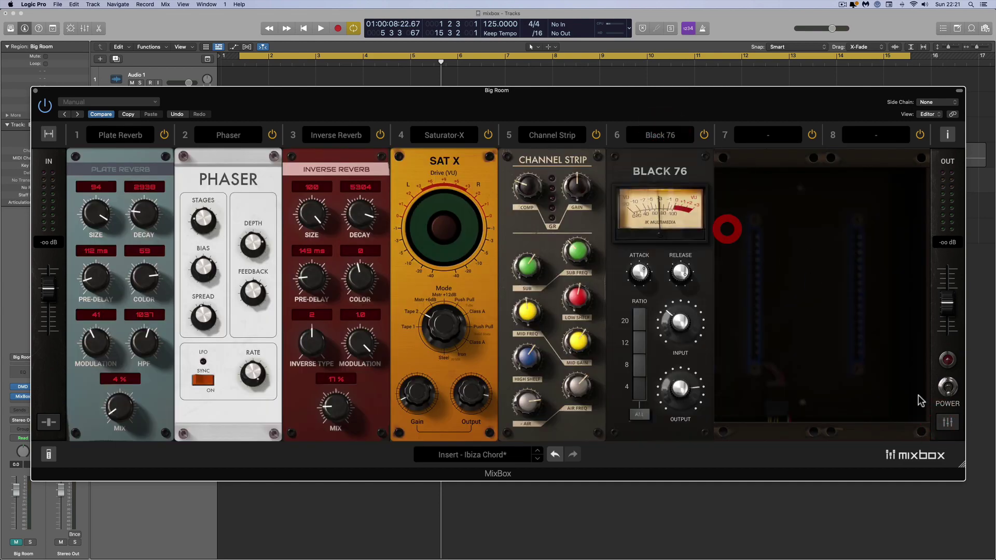
Switch on the Black 76's sidechain in the slot fader view, browse the bus sources, and turn it off before returning to the modules.
{"action": "left_click", "coordinate": [948, 423]}
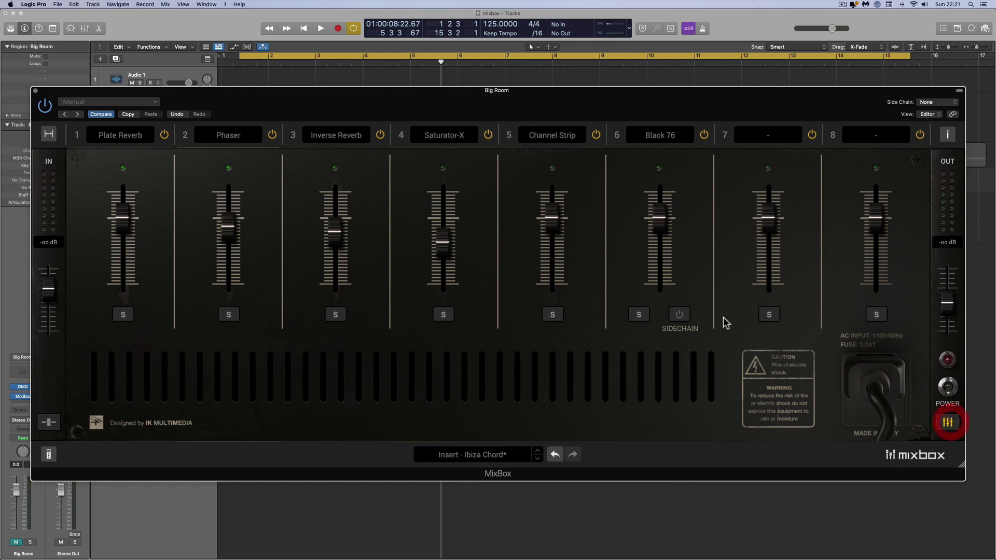
{"action": "left_click", "coordinate": [680, 314]}
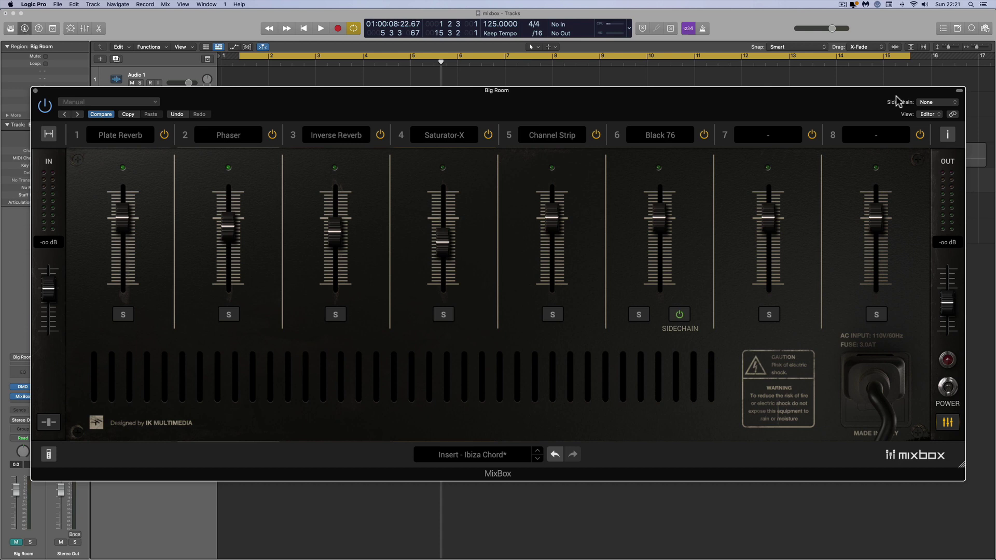
{"action": "left_click", "coordinate": [932, 104]}
{"action": "mouse_move", "coordinate": [926, 128]}
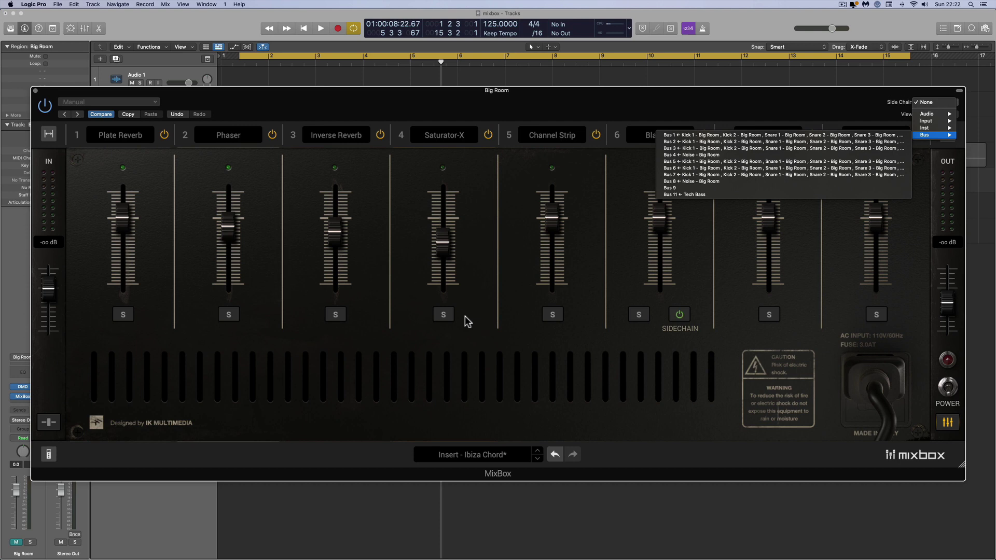
{"action": "left_click", "coordinate": [683, 315]}
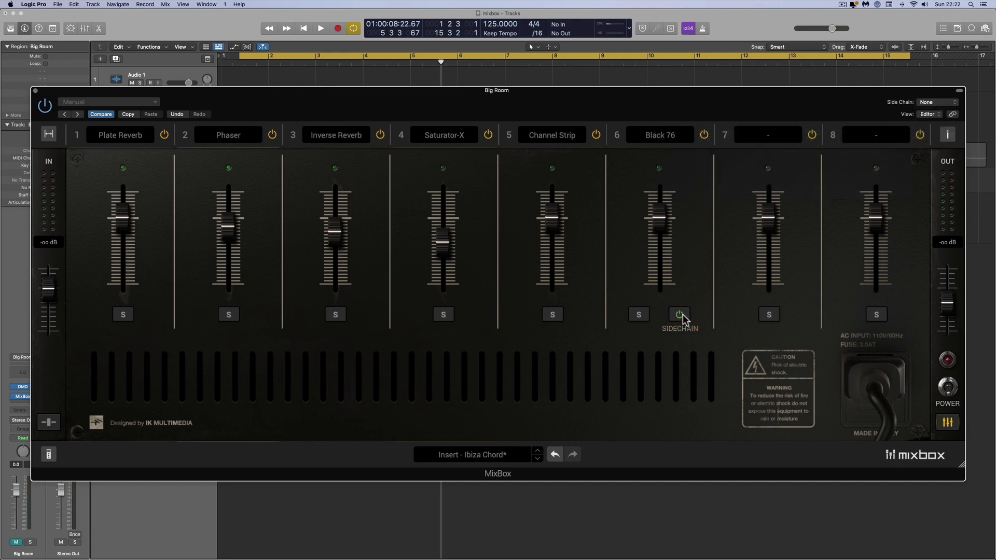
{"action": "left_click", "coordinate": [682, 315]}
{"action": "left_click", "coordinate": [947, 423]}
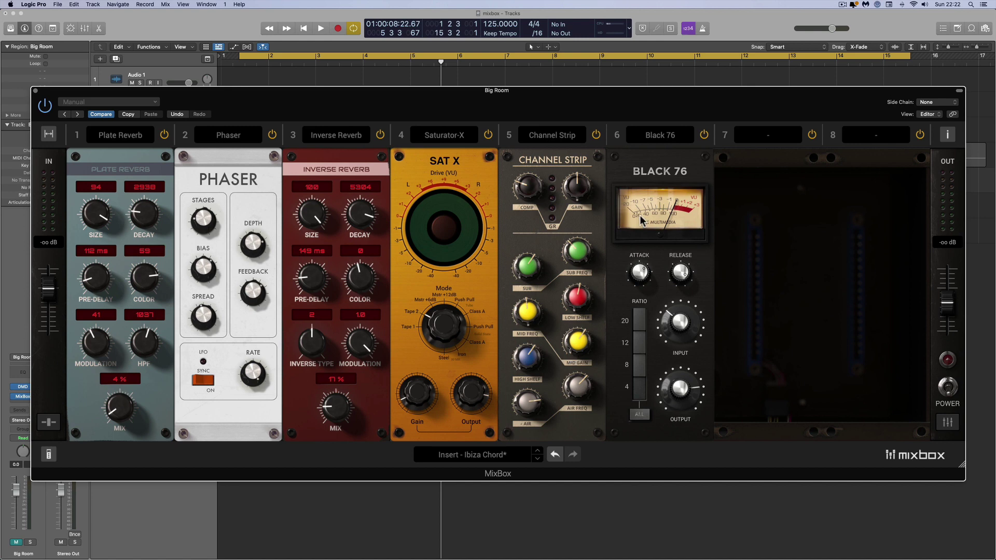
Toggle the Black 76's power off and on, and set slot 6 to Empty.
{"action": "left_click", "coordinate": [704, 135]}
{"action": "left_click_drag", "start_coordinate": [705, 139], "coordinate": [644, 163]}
{"action": "left_click", "coordinate": [657, 138]}
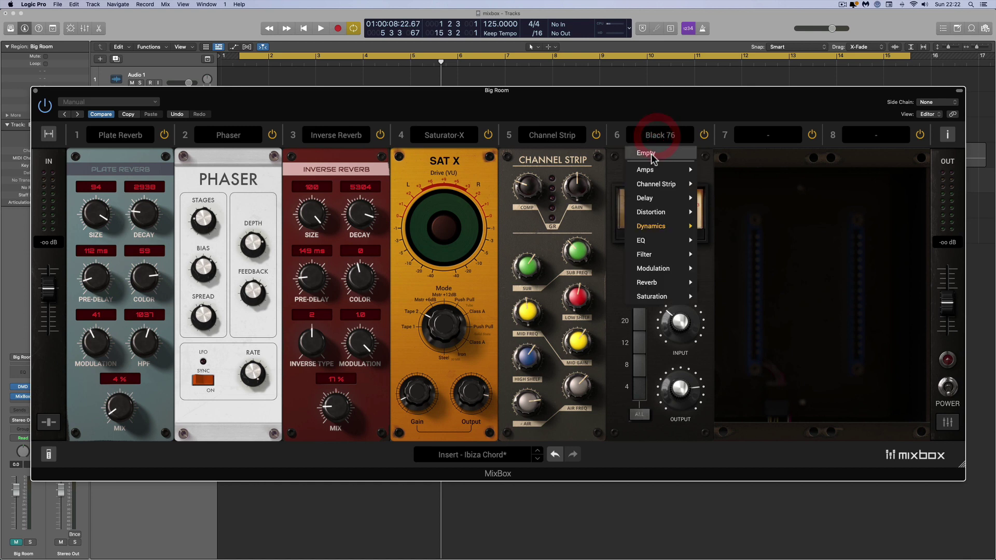
{"action": "left_click", "coordinate": [649, 153]}
Browse the module categories for slot 6 and load the White 2A from Dynamics.
{"action": "left_click", "coordinate": [661, 139]}
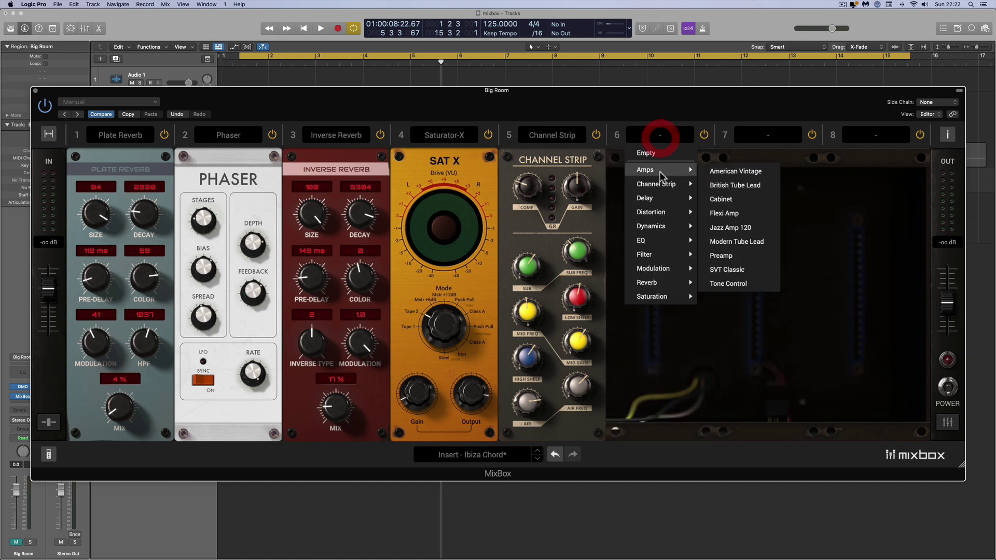
{"action": "mouse_move", "coordinate": [662, 171]}
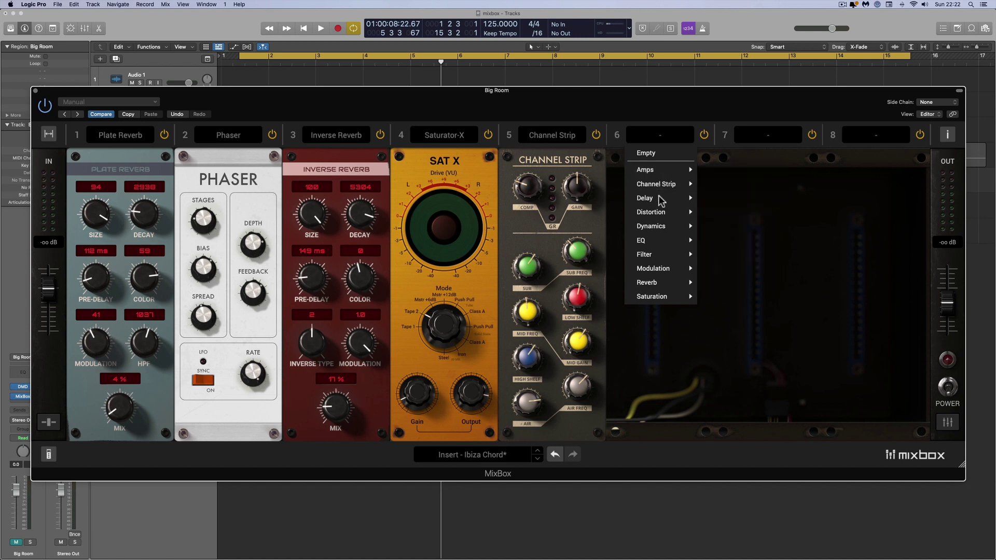
{"action": "mouse_move", "coordinate": [661, 215]}
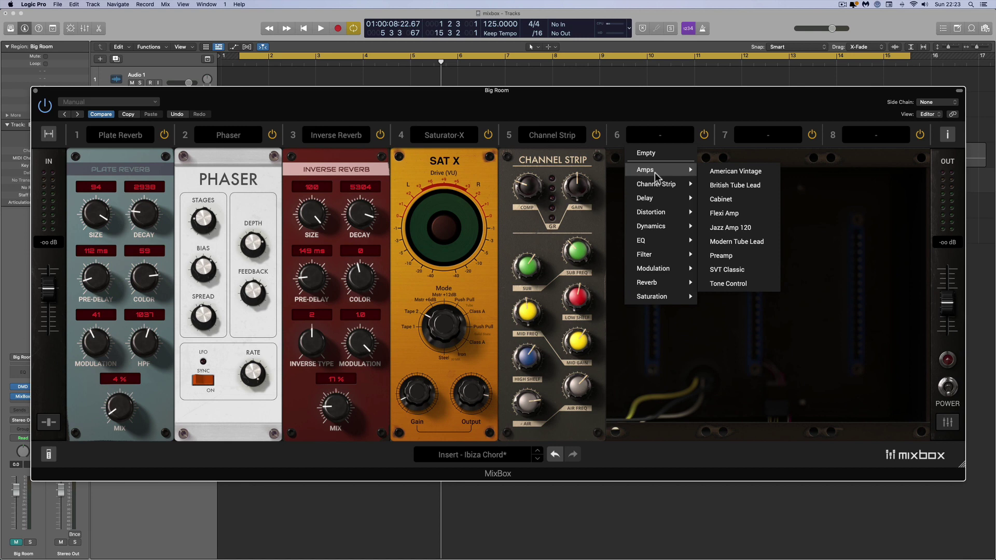
{"action": "mouse_move", "coordinate": [659, 229]}
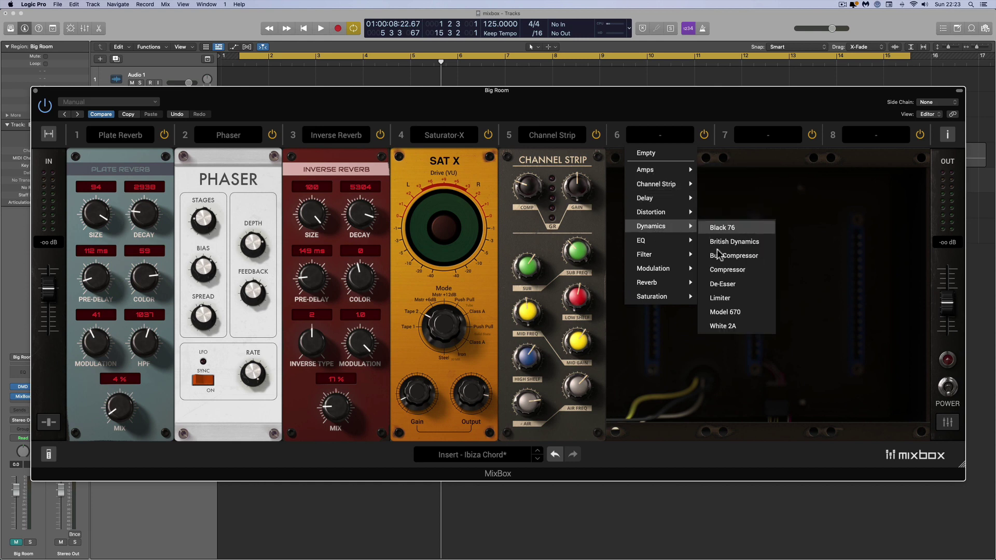
{"action": "left_click", "coordinate": [722, 326]}
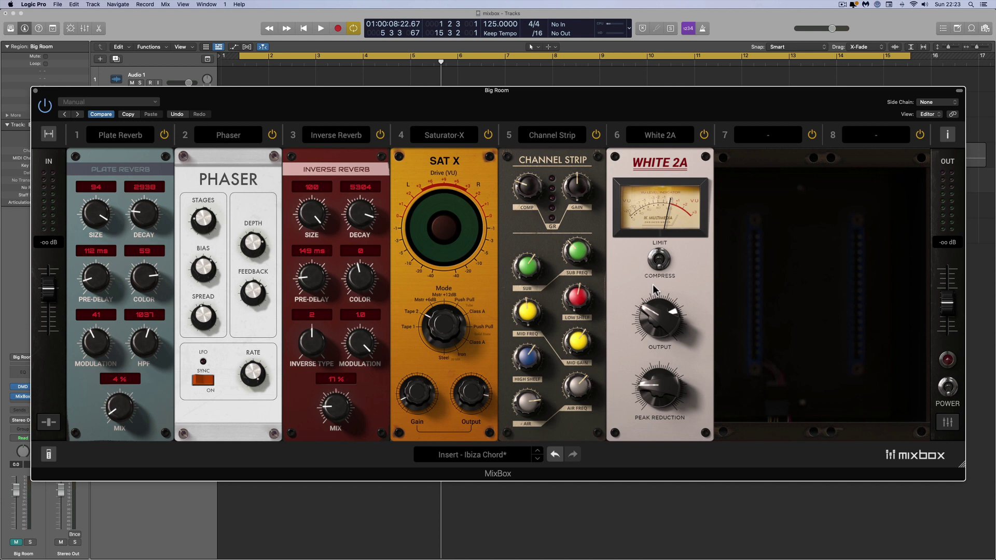
Enlarge the MixBox window slightly and reposition it over the arrangement.
{"action": "left_click", "coordinate": [661, 135]}
{"action": "left_click", "coordinate": [690, 117]}
{"action": "left_click_drag", "start_coordinate": [960, 464], "coordinate": [813, 476]}
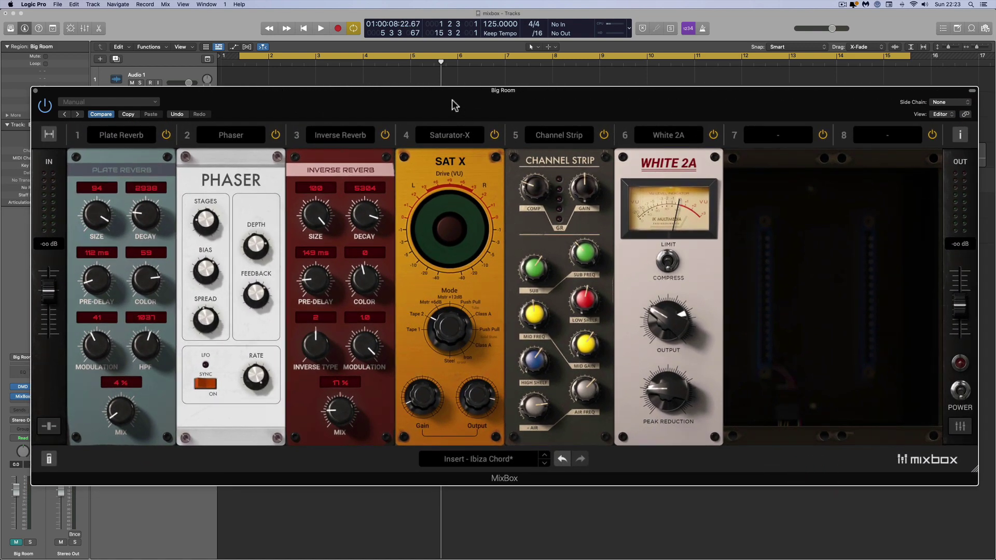
{"action": "left_click_drag", "start_coordinate": [454, 102], "coordinate": [444, 104]}
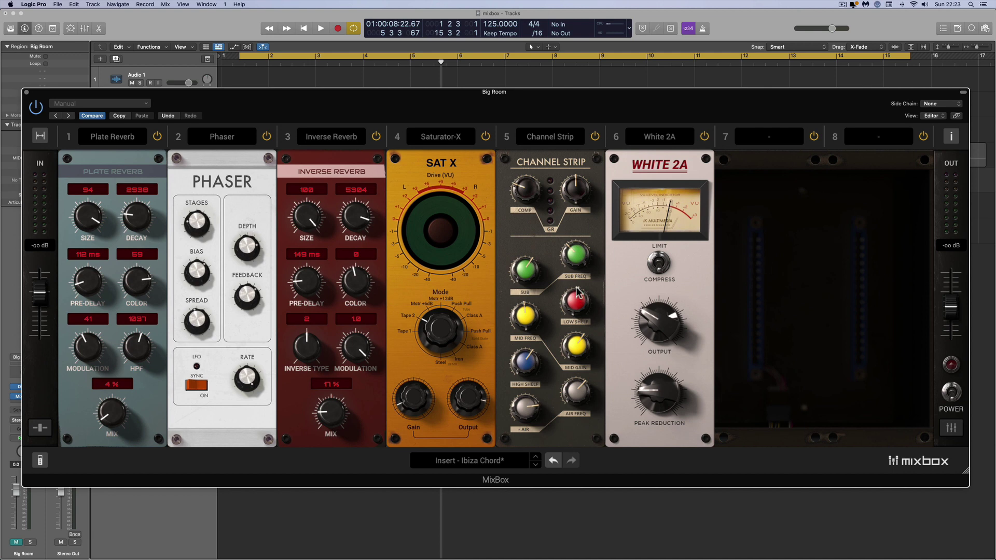
Close the MixBox window to view the arrangement, and reopen it from the Big Room channel strip.
{"action": "left_click", "coordinate": [26, 92]}
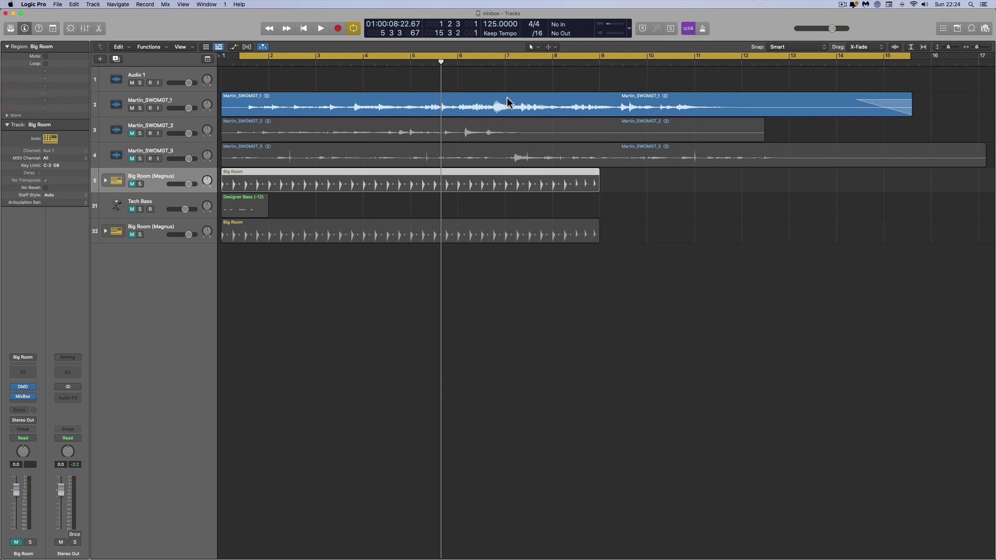
{"action": "left_click", "coordinate": [24, 397]}
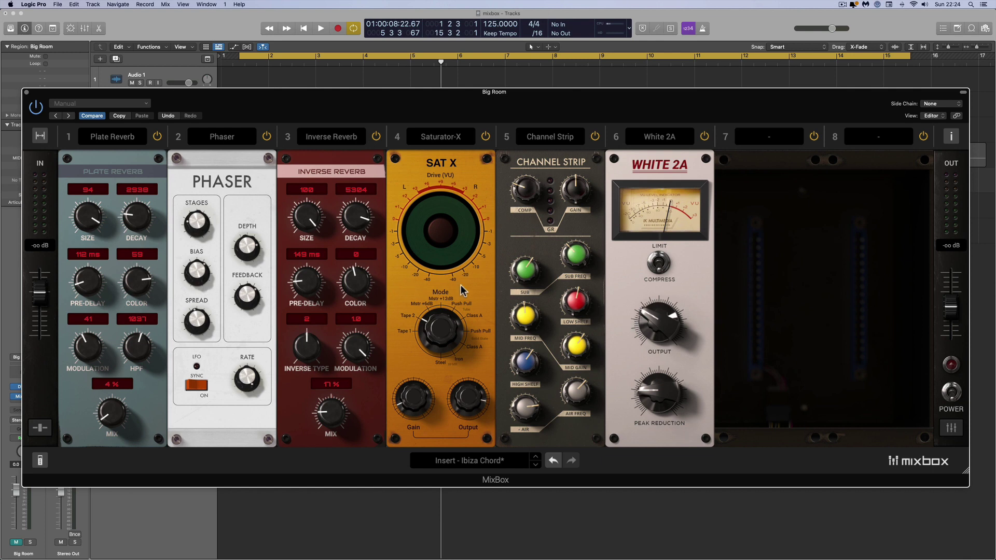
{"action": "mouse_move", "coordinate": [557, 168]}
{"action": "left_mouse_down"}
{"action": "mouse_move", "coordinate": [485, 174]}
{"action": "mouse_move", "coordinate": [550, 172]}
{"action": "left_mouse_up"}
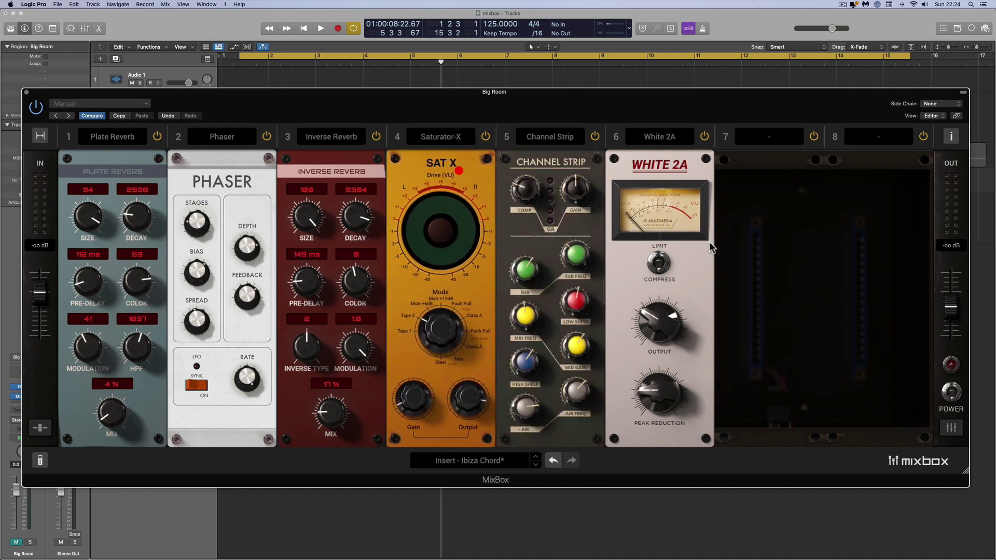
Review the slot faders and the per-slot dry/wet sliders, returning to the plain module view.
{"action": "left_click", "coordinate": [951, 428]}
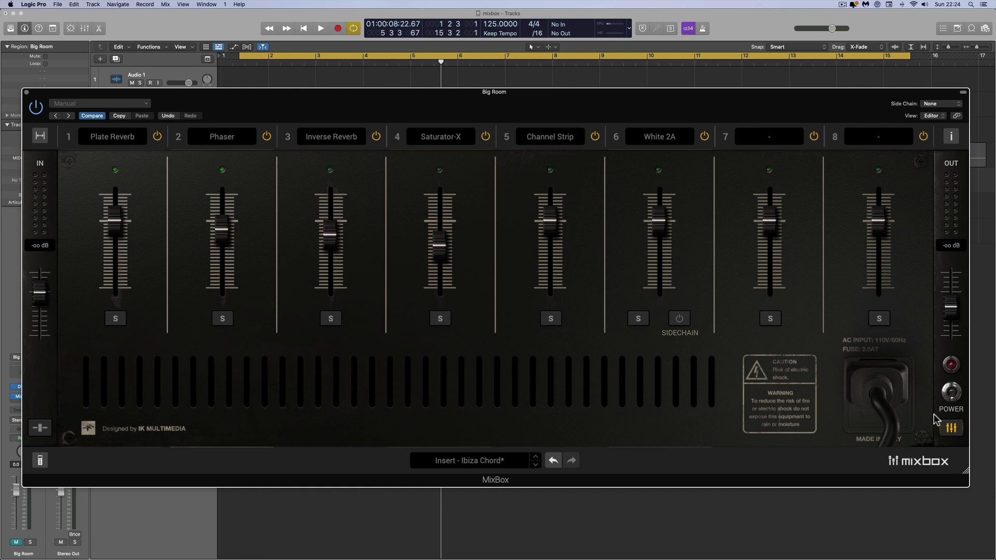
{"action": "left_click", "coordinate": [951, 429]}
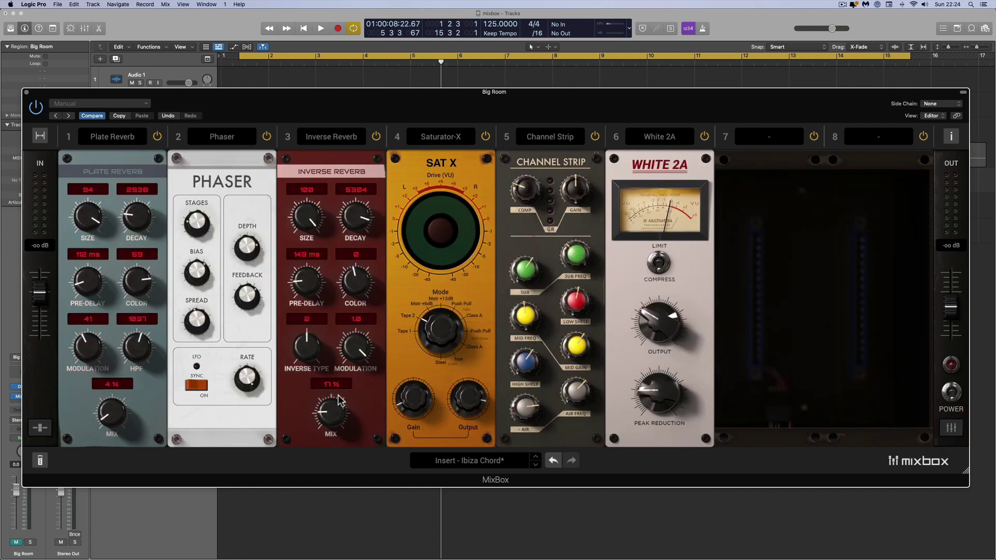
{"action": "left_click", "coordinate": [44, 428]}
{"action": "left_click", "coordinate": [167, 467]}
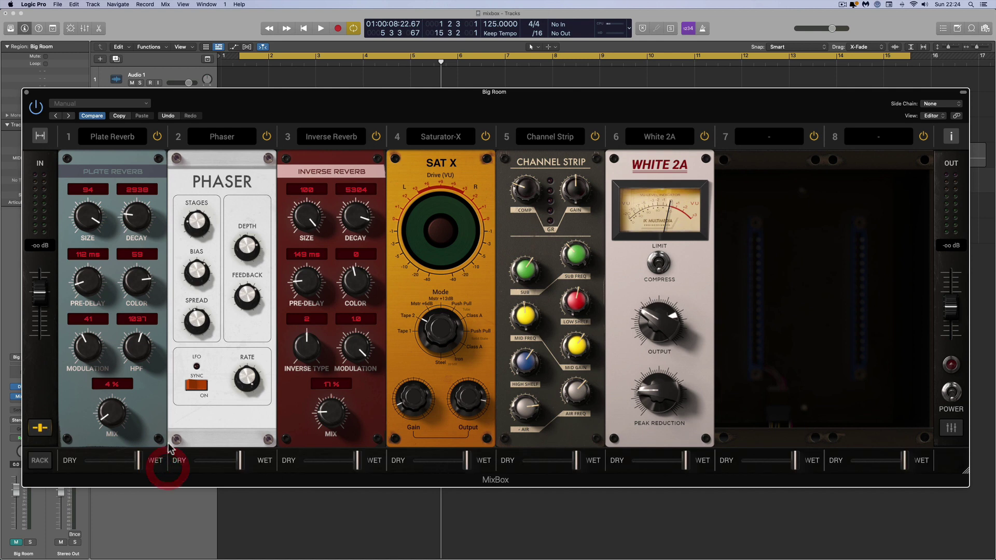
{"action": "left_click", "coordinate": [45, 427]}
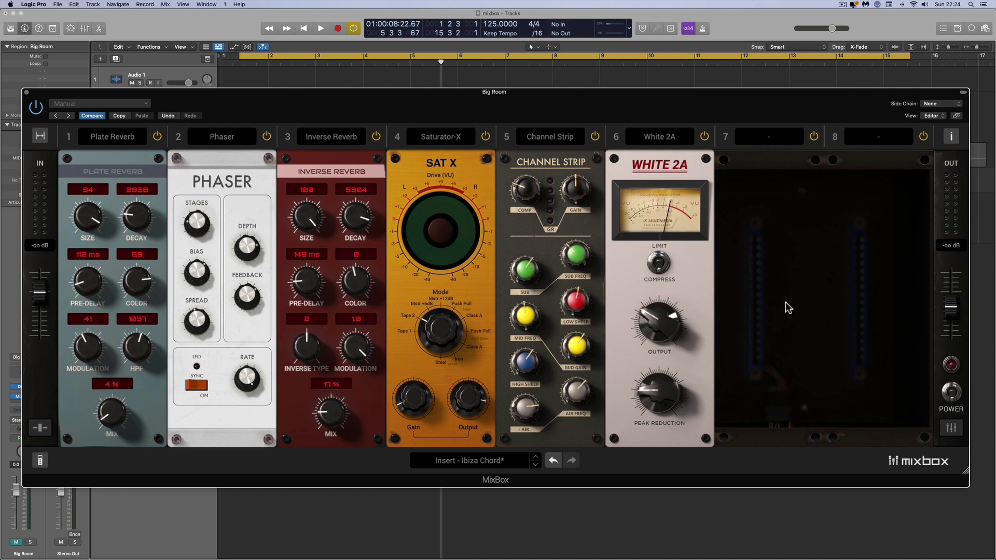
Browse the rack preset categories, including Bass, Keys, Drums and Vocals, and leave without loading a preset.
{"action": "left_click", "coordinate": [475, 460]}
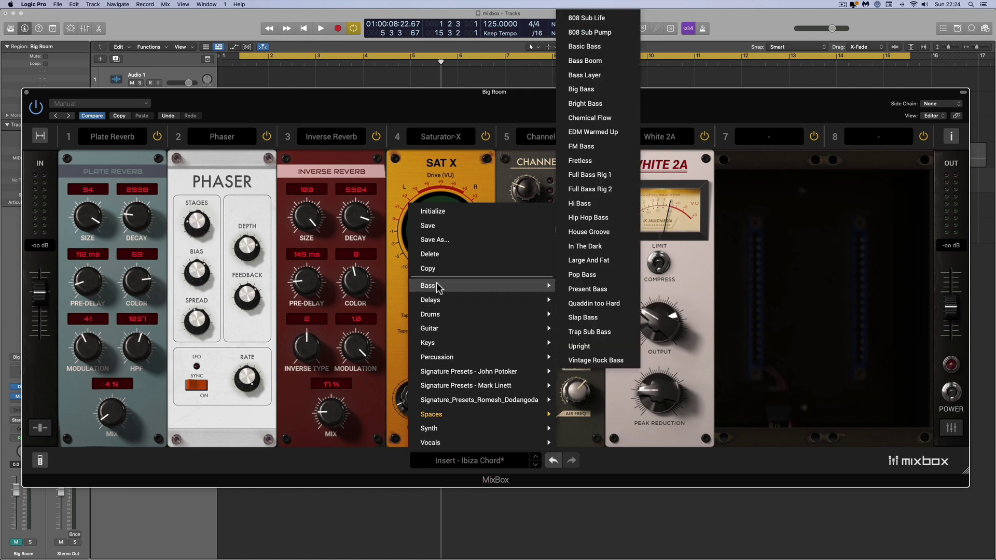
{"action": "mouse_move", "coordinate": [439, 346]}
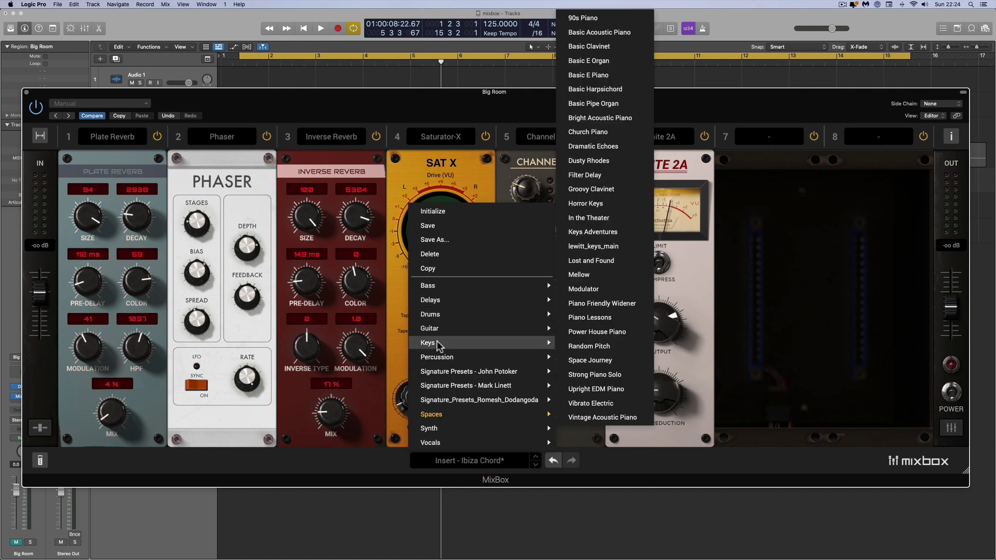
{"action": "mouse_move", "coordinate": [443, 317]}
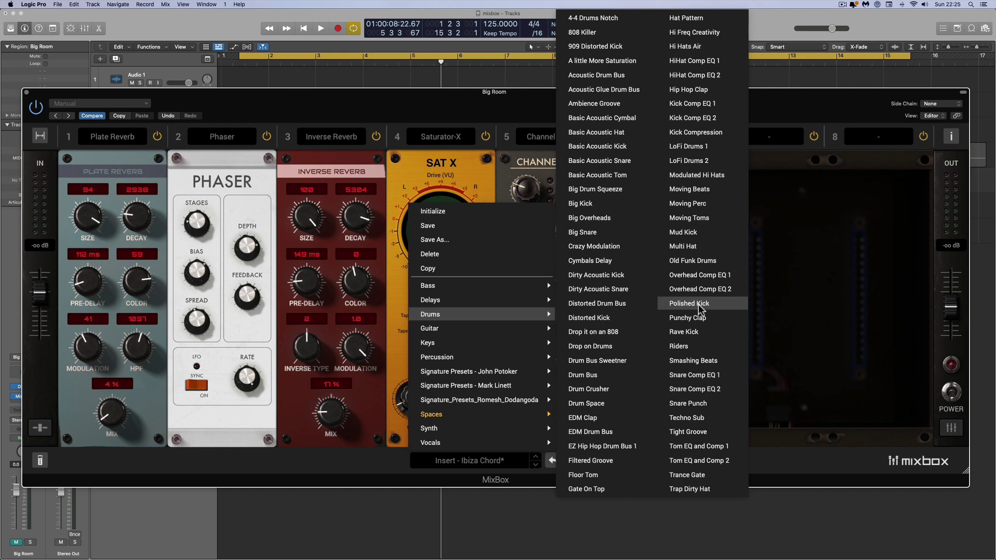
{"action": "mouse_move", "coordinate": [440, 288]}
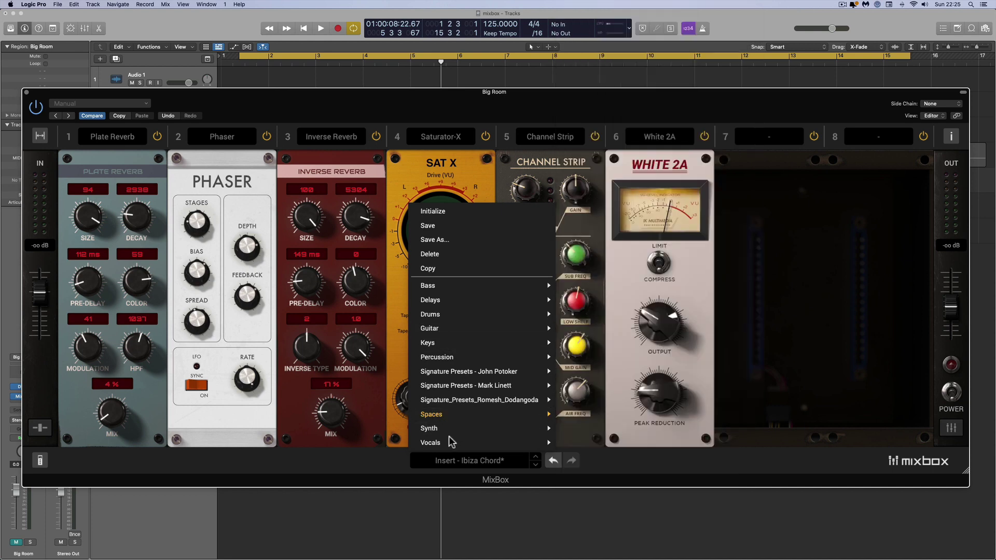
{"action": "mouse_move", "coordinate": [451, 443]}
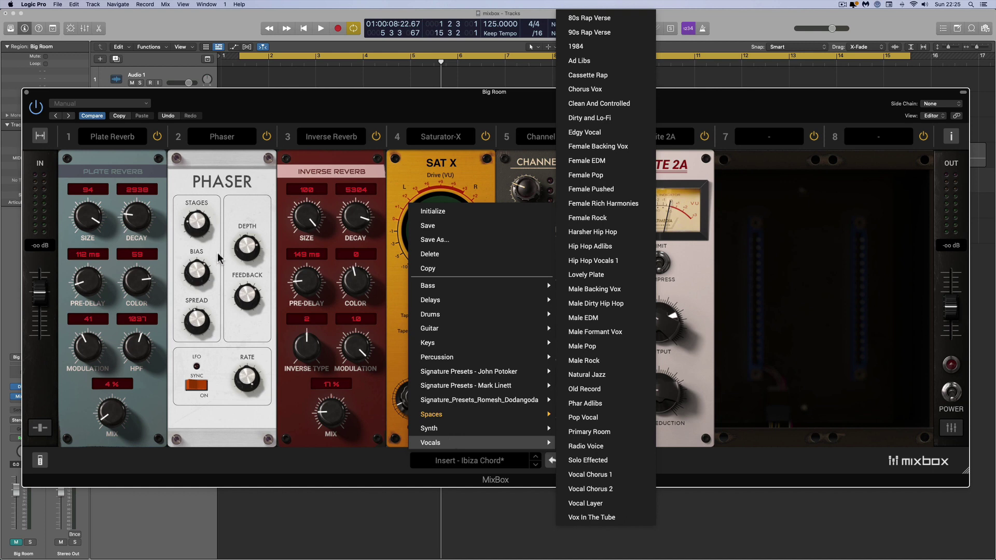
{"action": "left_click", "coordinate": [471, 98]}
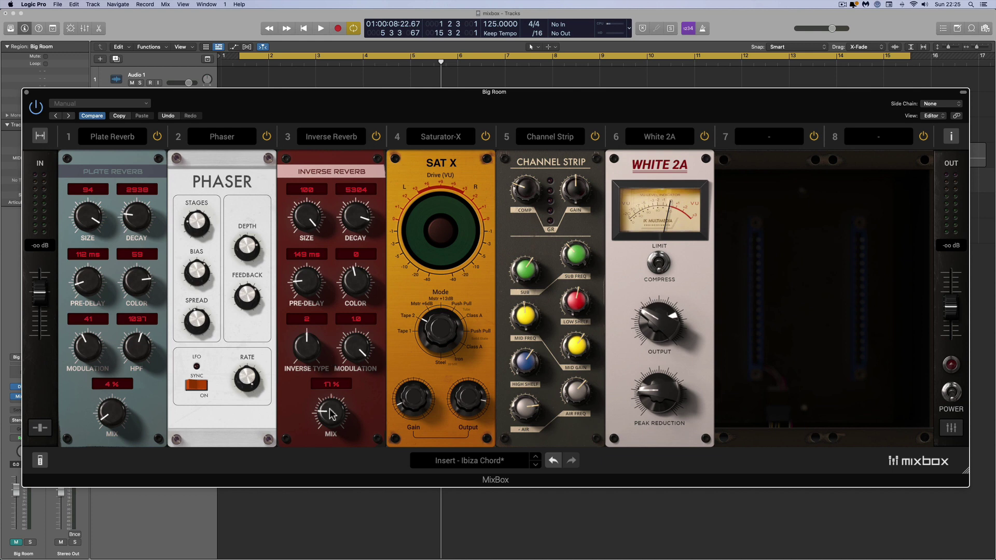
Set the Inverse Reverb's mix to 18 % and nudge the MixBox window slightly.
{"action": "left_click_drag", "start_coordinate": [332, 413], "coordinate": [417, 401]}
{"action": "left_click_drag", "start_coordinate": [467, 95], "coordinate": [466, 92]}
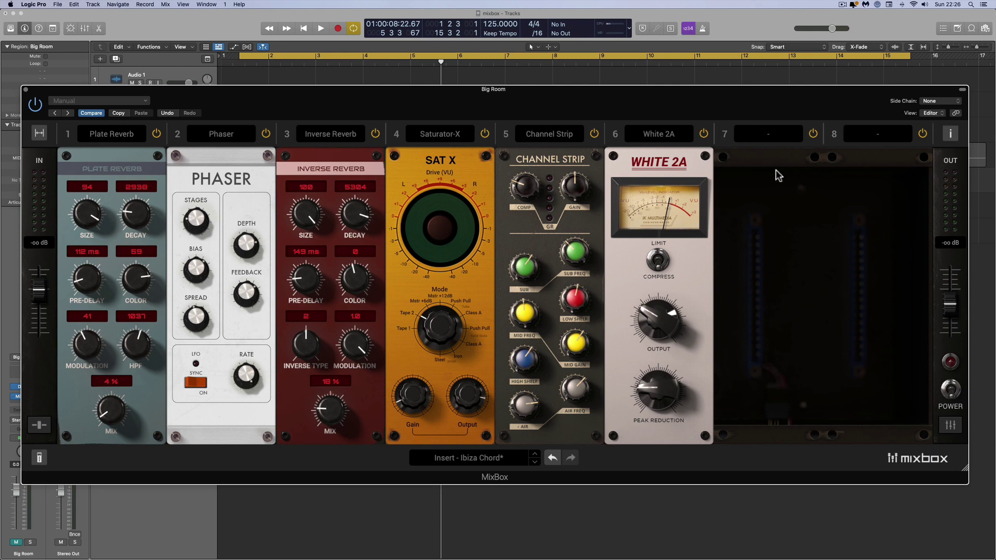
Examine the module categories available for slot 6, such as Amps, Channel Strip and Delay, keeping the White 2A loaded.
{"action": "left_click", "coordinate": [658, 134]}
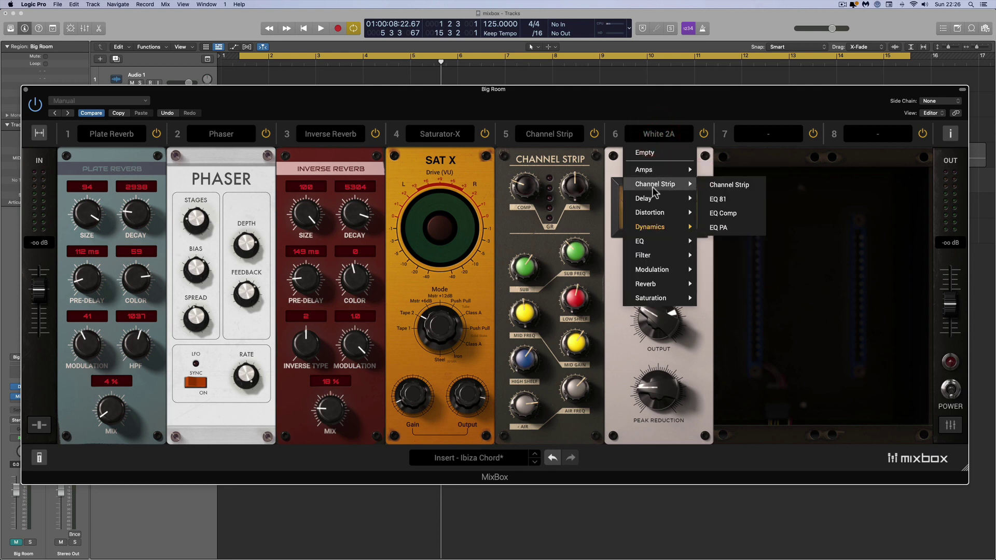
{"action": "mouse_move", "coordinate": [654, 201]}
{"action": "mouse_move", "coordinate": [655, 175]}
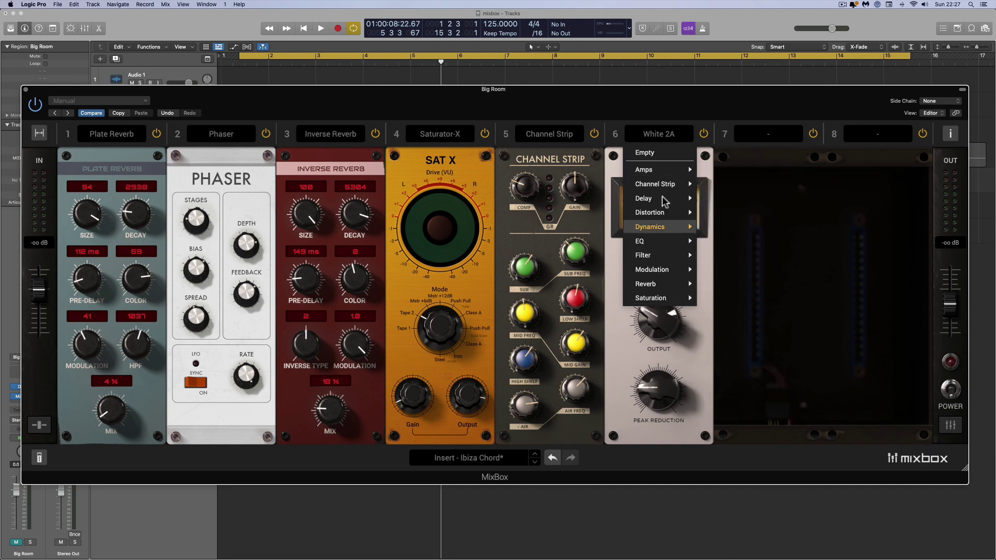
{"action": "left_click", "coordinate": [677, 105]}
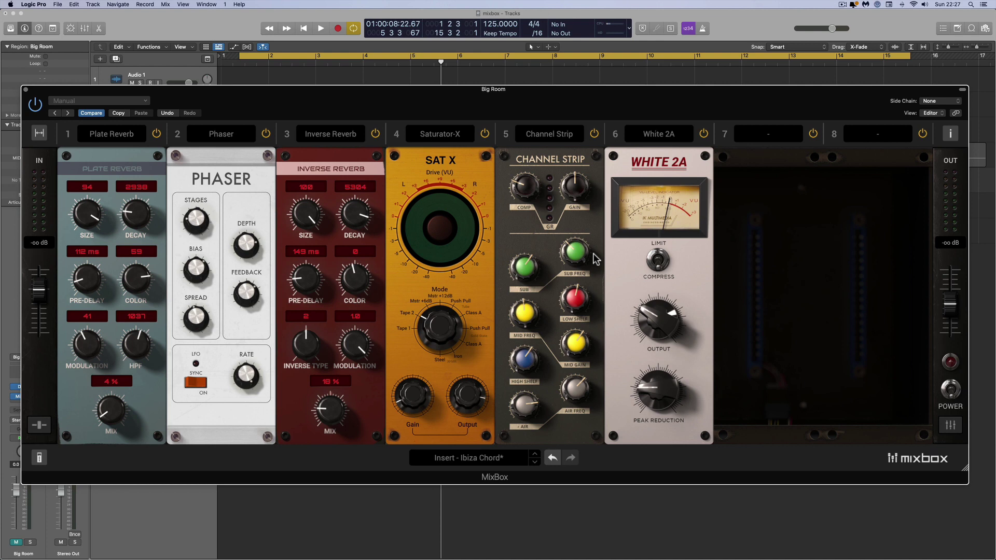
{"action": "left_click", "coordinate": [656, 136]}
{"action": "left_click", "coordinate": [667, 111]}
Switch to the MixBox user manual in Preview and go to section 4.1, Amps, on page 37.
{"action": "key", "text": "super+Tab"}
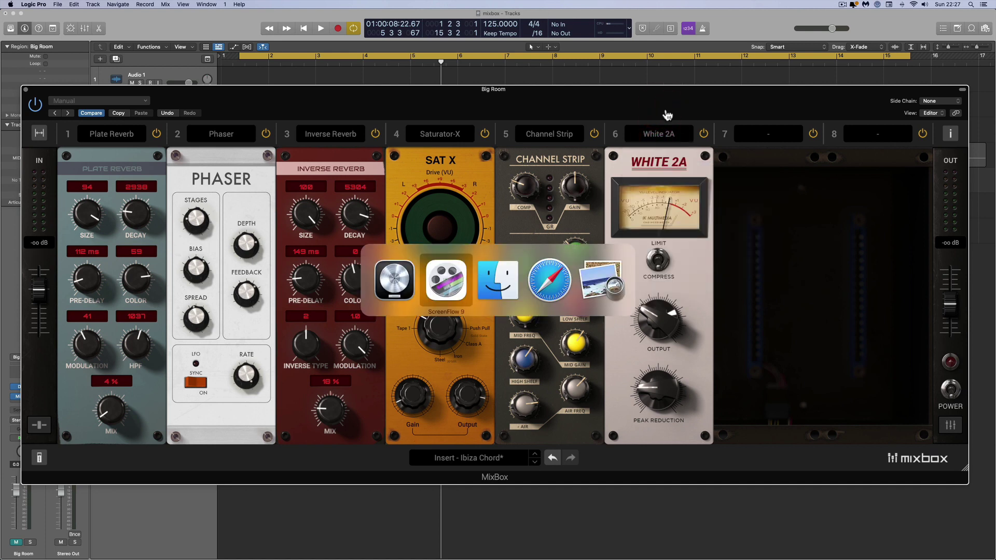
{"action": "key", "text": "super+Tab"}
{"action": "key", "text": "super+Tab"}
{"action": "key", "text": "super+Tab"}
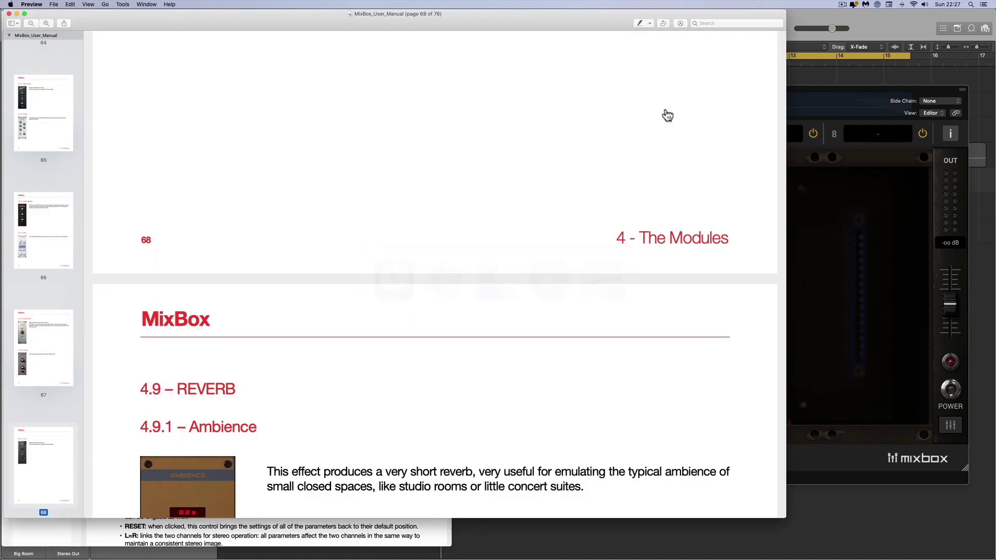
{"action": "scroll", "coordinate": [443, 242], "scroll_direction": "up", "scroll_amount": 10}
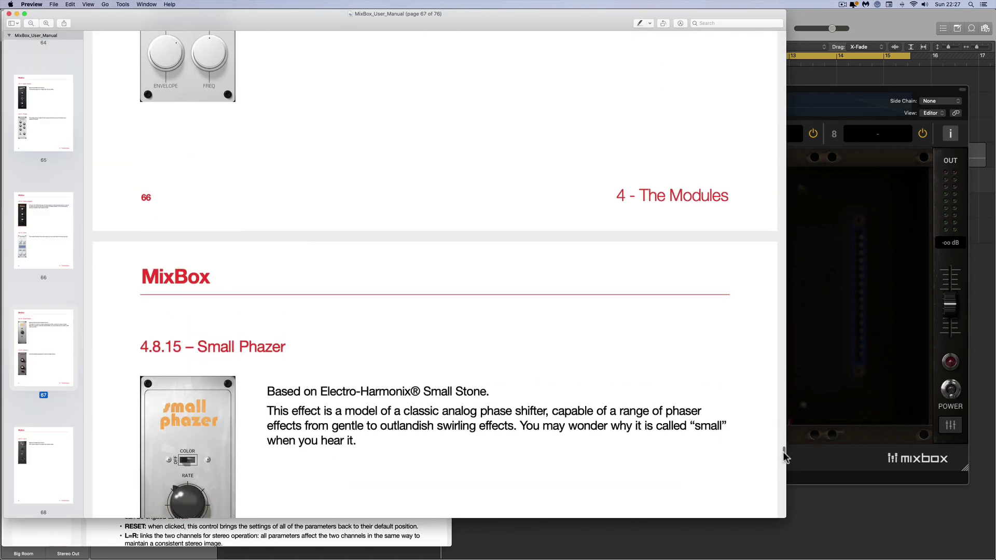
{"action": "left_click_drag", "start_coordinate": [783, 454], "coordinate": [777, 264]}
{"action": "scroll", "coordinate": [436, 307], "scroll_direction": "down", "scroll_amount": 2}
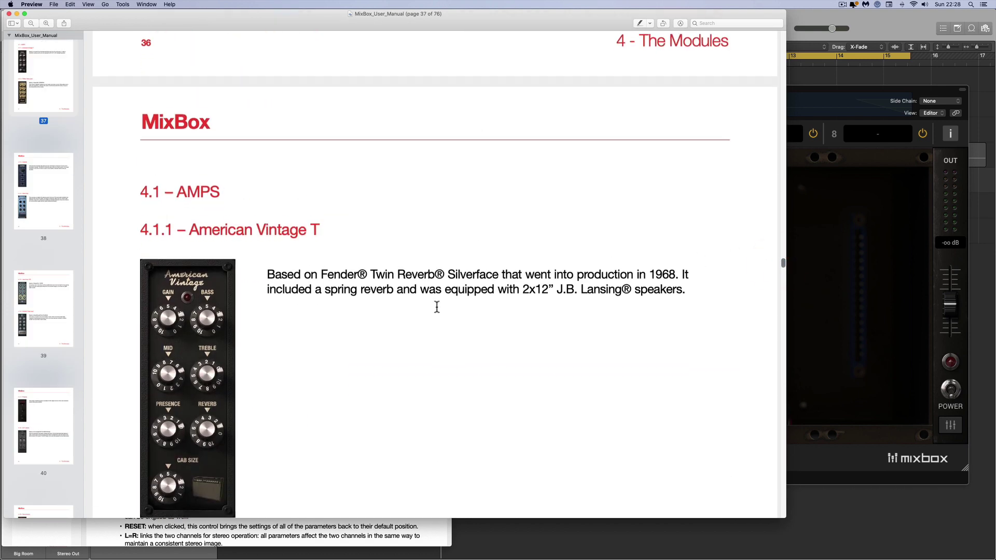
Read the manual's amp descriptions for American Vintage T, British Tube Lead, Cabinet and Flexi Amp.
{"action": "scroll", "coordinate": [259, 298], "scroll_direction": "down", "scroll_amount": 5}
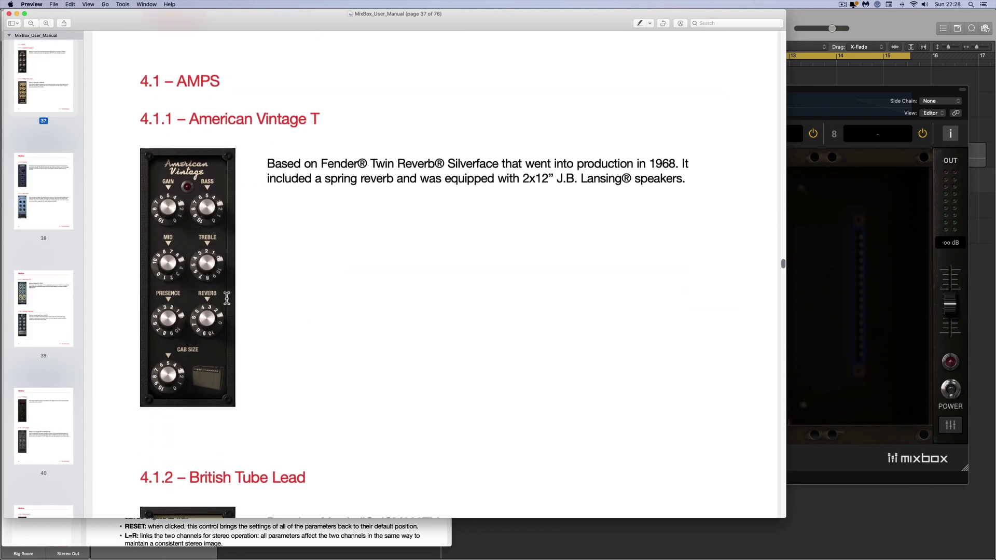
{"action": "scroll", "coordinate": [289, 324], "scroll_direction": "down", "scroll_amount": 6}
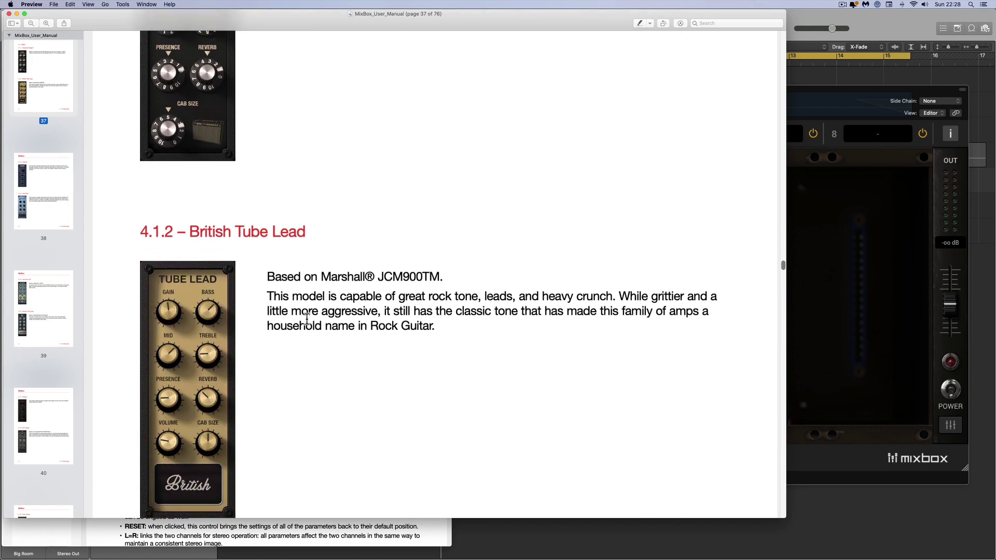
{"action": "scroll", "coordinate": [307, 319], "scroll_direction": "down", "scroll_amount": 12}
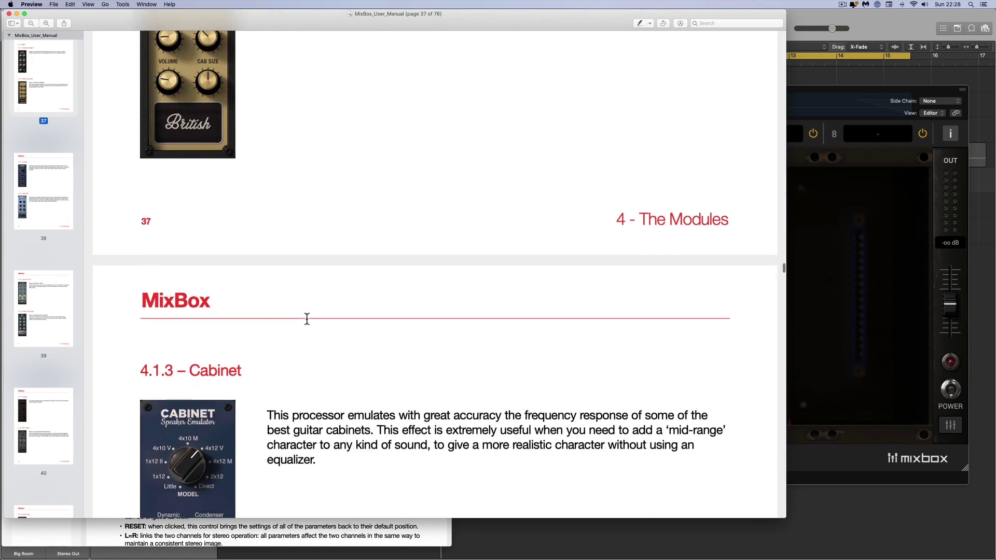
{"action": "scroll", "coordinate": [304, 317], "scroll_direction": "down", "scroll_amount": 3}
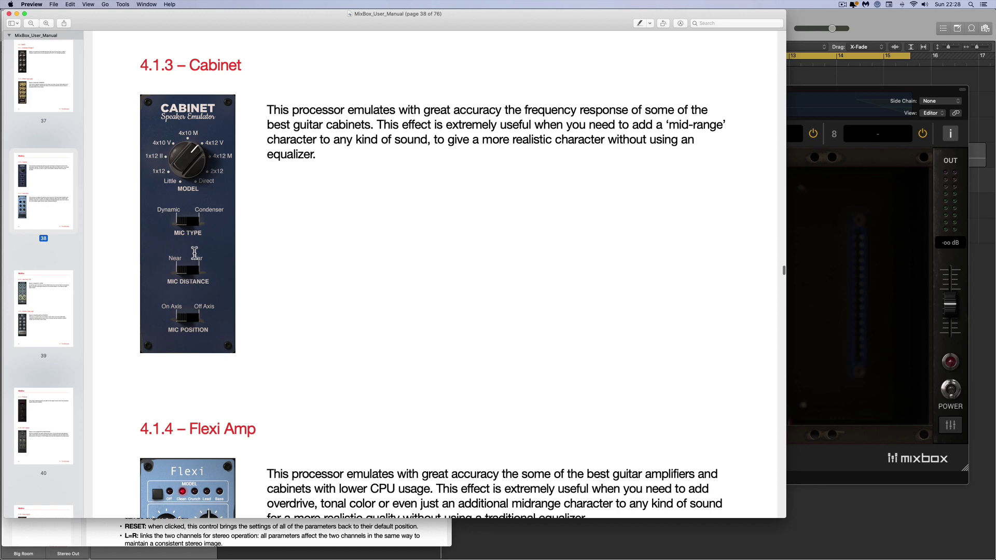
{"action": "scroll", "coordinate": [192, 231], "scroll_direction": "down", "scroll_amount": 1}
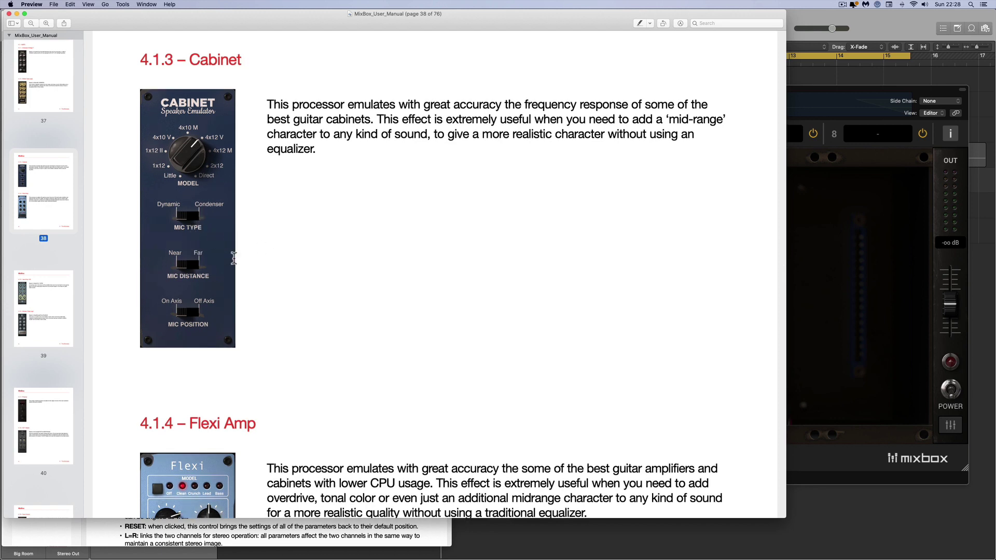
{"action": "scroll", "coordinate": [297, 260], "scroll_direction": "down", "scroll_amount": 3}
{"action": "scroll", "coordinate": [297, 259], "scroll_direction": "down", "scroll_amount": 2}
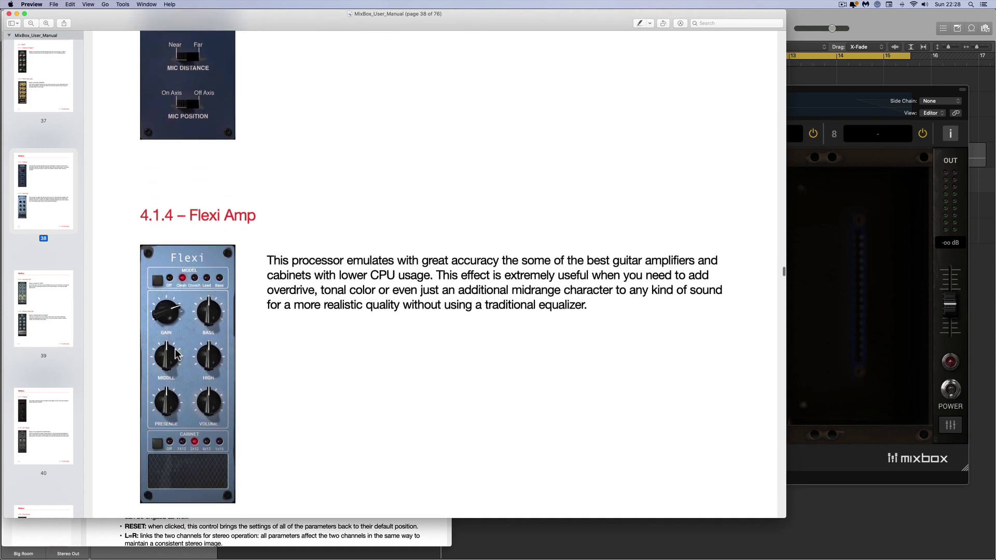
{"action": "scroll", "coordinate": [308, 374], "scroll_direction": "down", "scroll_amount": 1}
{"action": "scroll", "coordinate": [309, 374], "scroll_direction": "down", "scroll_amount": 10}
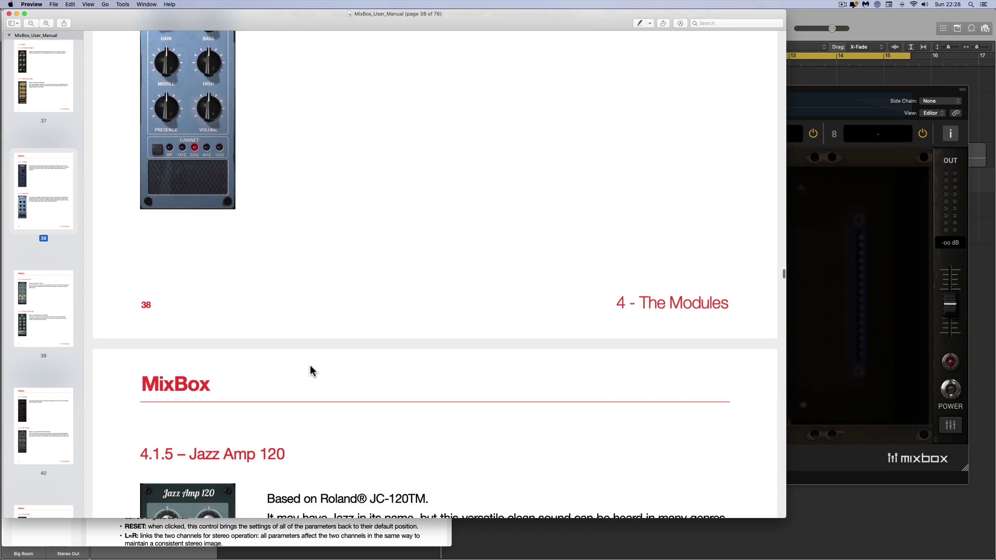
Continue through the manual's Amps section, reading the Jazz Amp 120, Modern Tube Lead and Preamp entries.
{"action": "scroll", "coordinate": [312, 370], "scroll_direction": "down", "scroll_amount": 2}
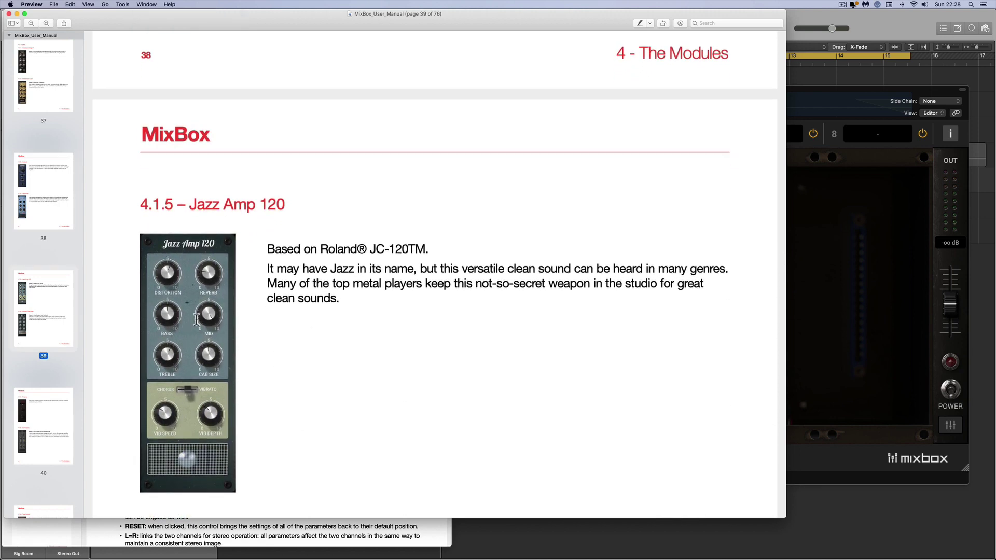
{"action": "scroll", "coordinate": [195, 322], "scroll_direction": "down", "scroll_amount": 1}
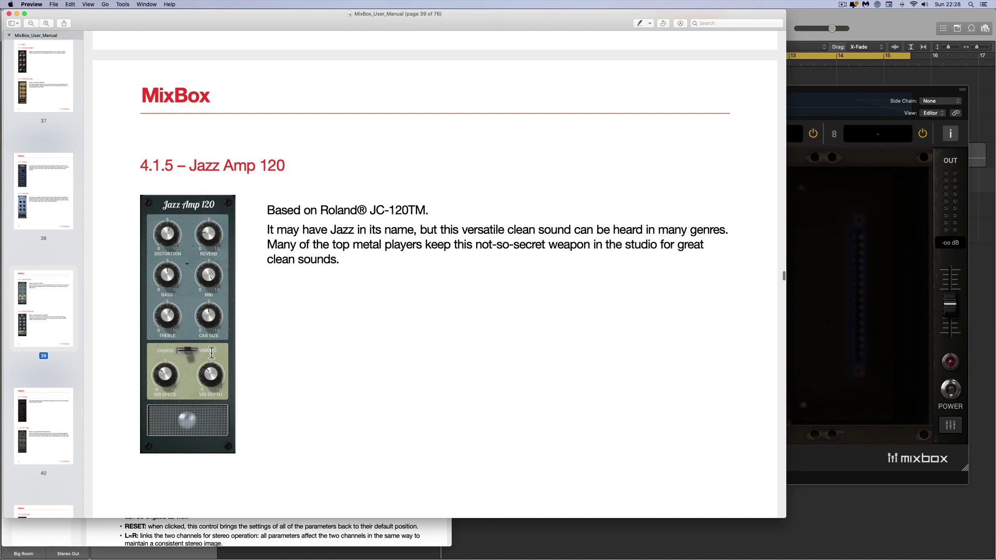
{"action": "scroll", "coordinate": [268, 312], "scroll_direction": "down", "scroll_amount": 5}
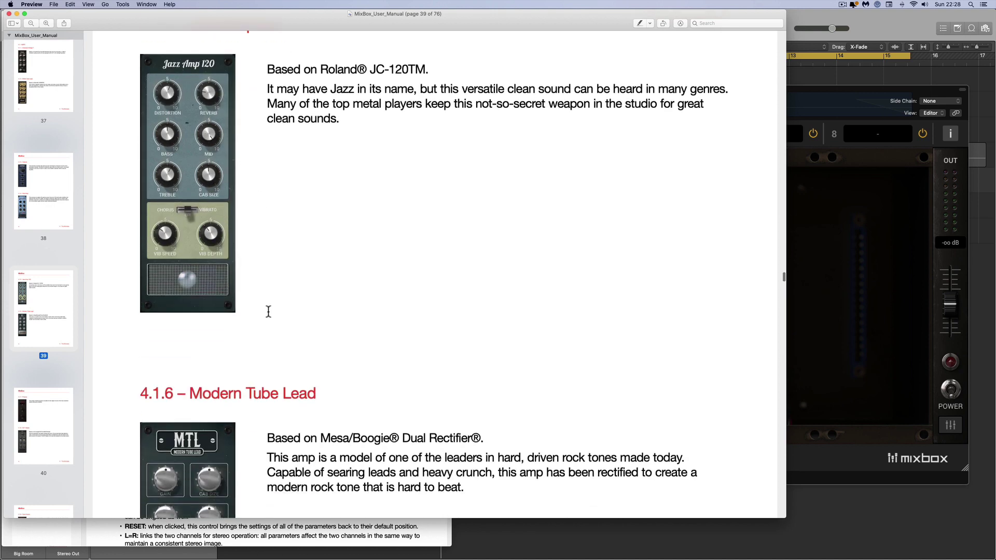
{"action": "scroll", "coordinate": [268, 311], "scroll_direction": "down", "scroll_amount": 8}
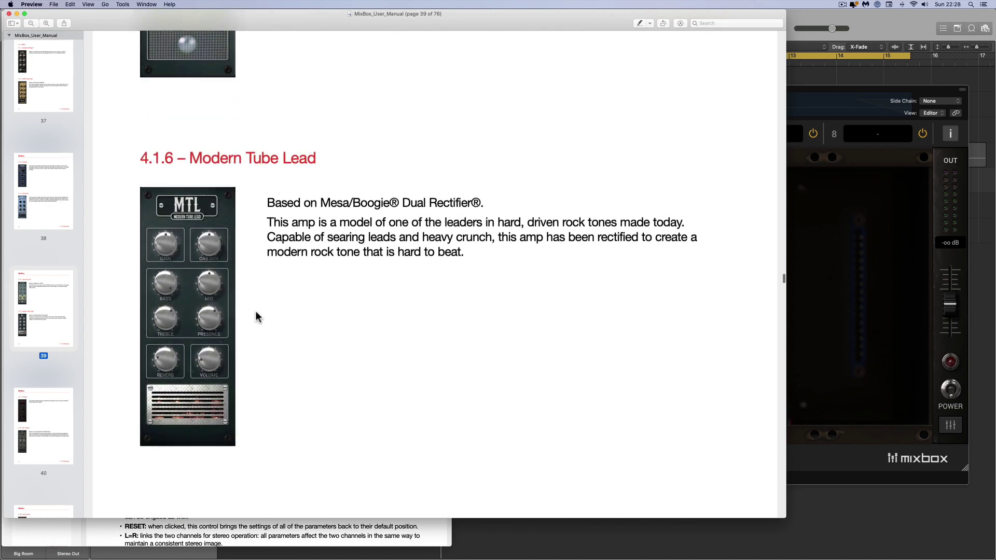
{"action": "scroll", "coordinate": [255, 313], "scroll_direction": "down", "scroll_amount": 15}
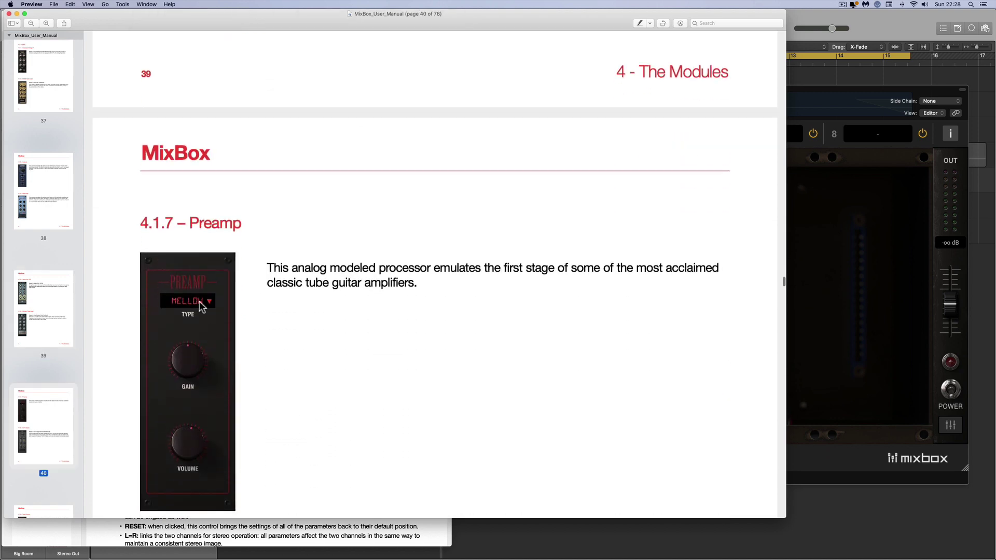
Return to MixBox in Logic Pro and load the Preamp from the Amps category into slot 6, replacing the White 2A.
{"action": "left_click", "coordinate": [826, 98]}
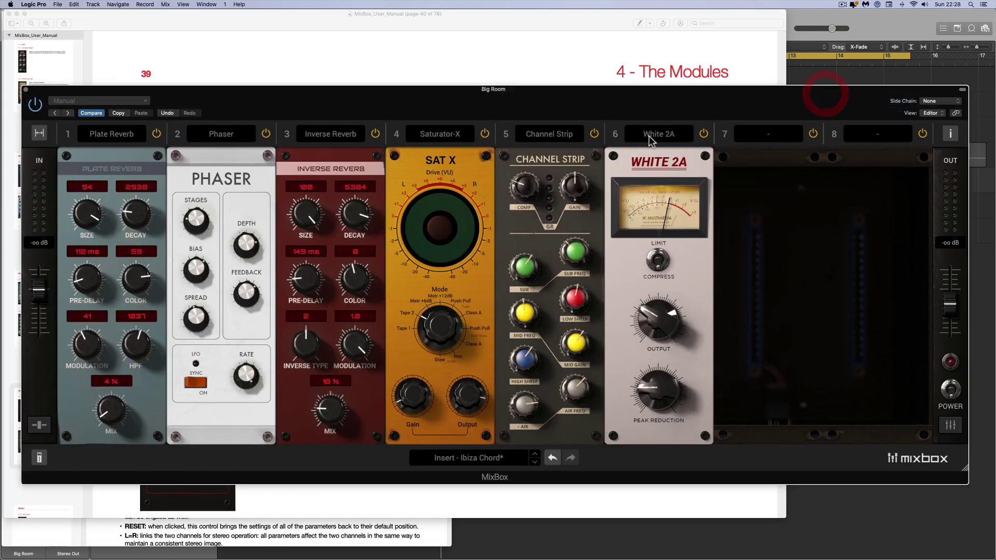
{"action": "left_click", "coordinate": [668, 133]}
{"action": "mouse_move", "coordinate": [654, 170]}
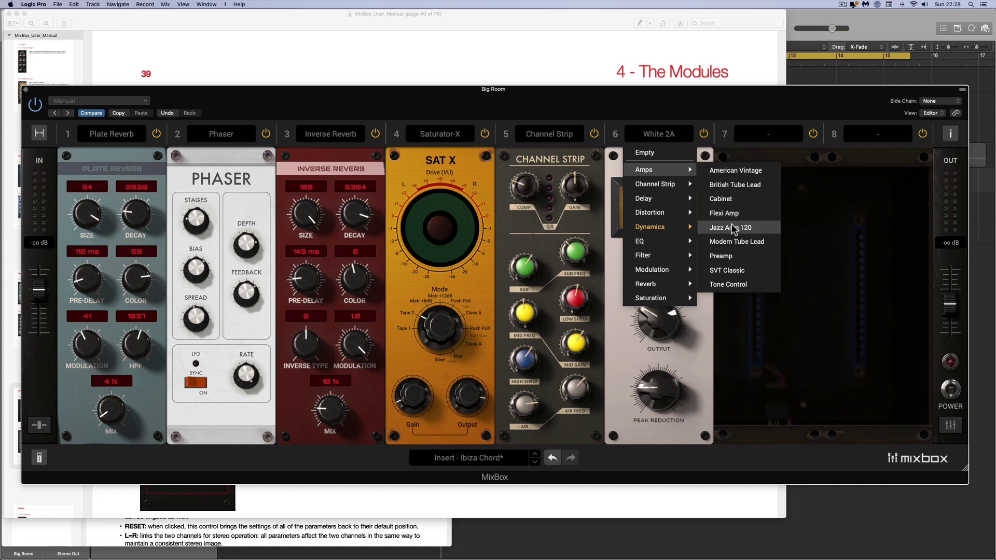
{"action": "left_click", "coordinate": [730, 256]}
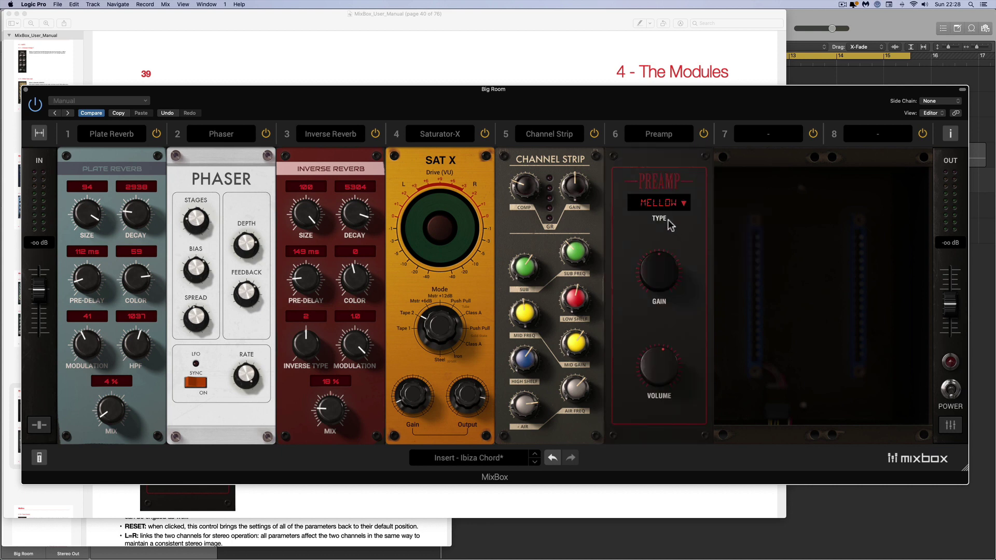
Set the Preamp's type to Crunch and review the other available types without changing it again.
{"action": "left_click", "coordinate": [660, 203]}
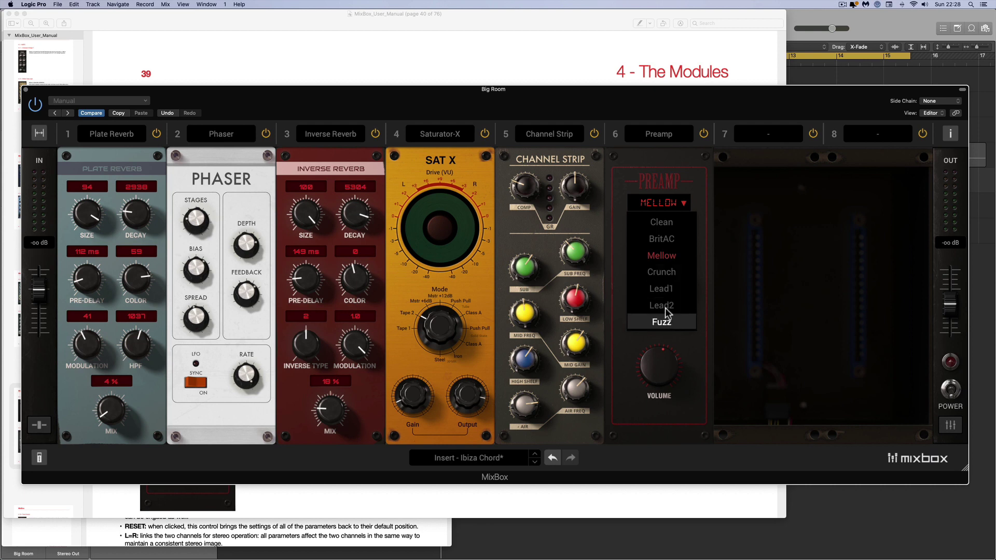
{"action": "left_click", "coordinate": [693, 275]}
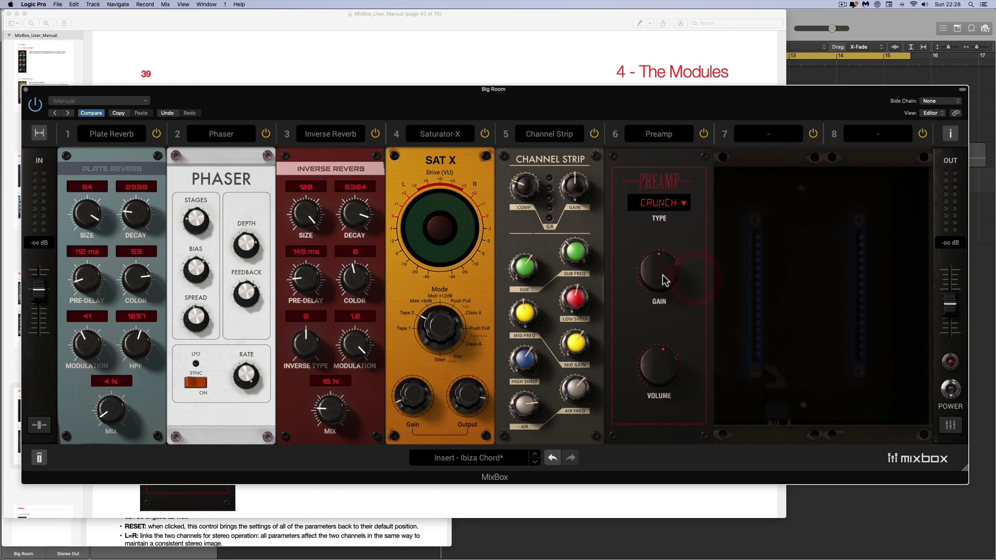
{"action": "left_click", "coordinate": [673, 208]}
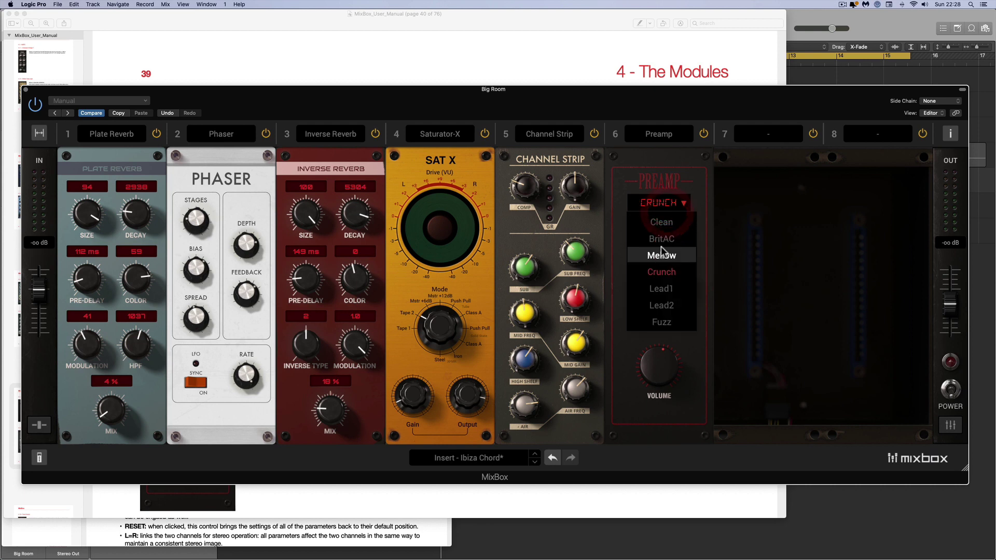
{"action": "left_click", "coordinate": [703, 239]}
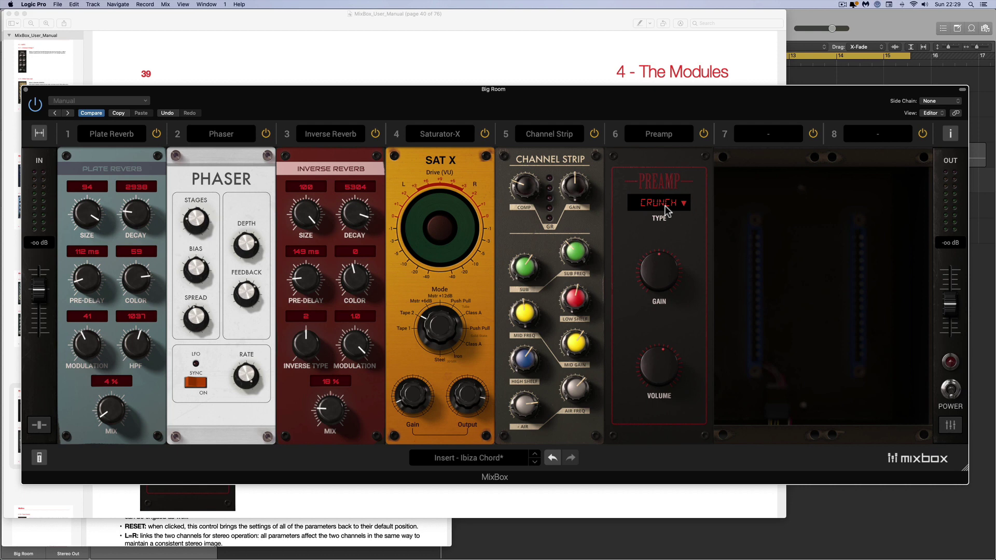
Go back to the manual in Preview and read the SVT Classic and Tone Control descriptions.
{"action": "left_click", "coordinate": [445, 65]}
{"action": "scroll", "coordinate": [351, 264], "scroll_direction": "down", "scroll_amount": 10}
{"action": "scroll", "coordinate": [352, 265], "scroll_direction": "down", "scroll_amount": 15}
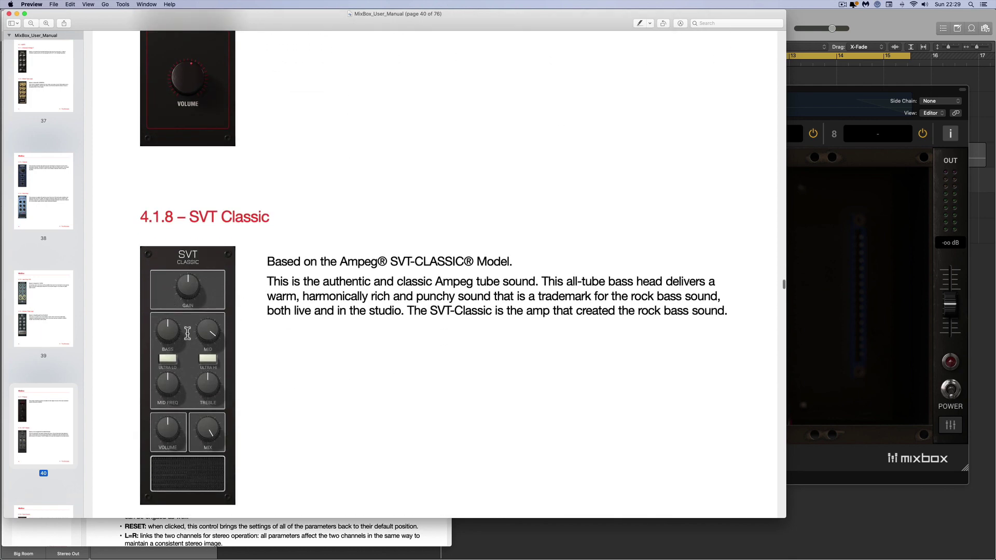
{"action": "scroll", "coordinate": [192, 328], "scroll_direction": "down", "scroll_amount": 10}
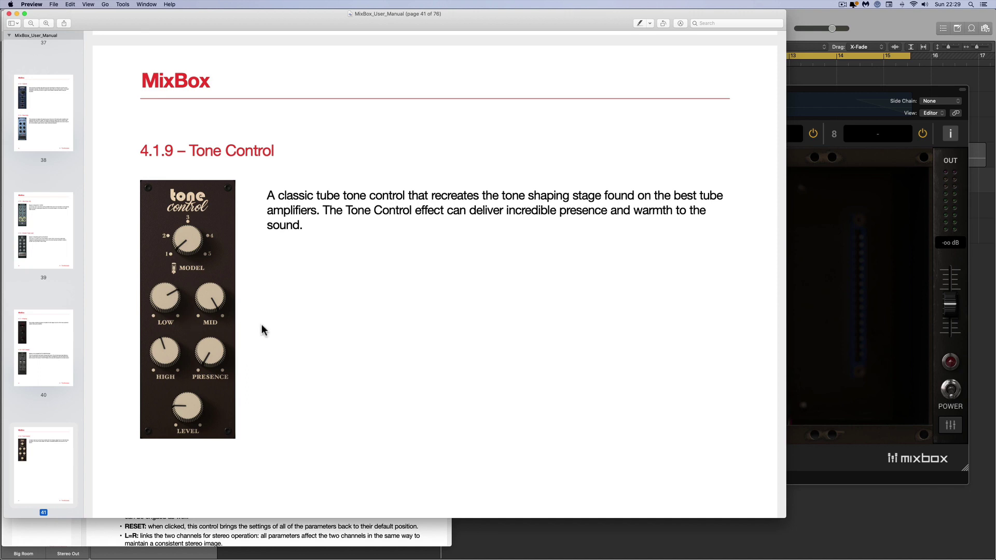
{"action": "scroll", "coordinate": [262, 325], "scroll_direction": "down", "scroll_amount": 10}
Read the Channel Strip and EQ 81 descriptions in section 4.2 of the manual.
{"action": "scroll", "coordinate": [261, 324], "scroll_direction": "down", "scroll_amount": 20}
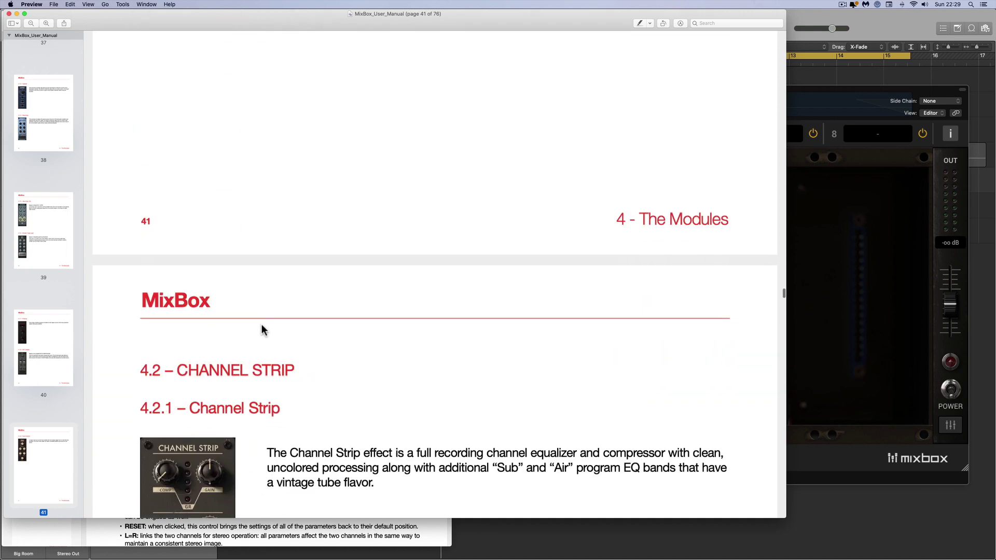
{"action": "scroll", "coordinate": [262, 324], "scroll_direction": "down", "scroll_amount": 2}
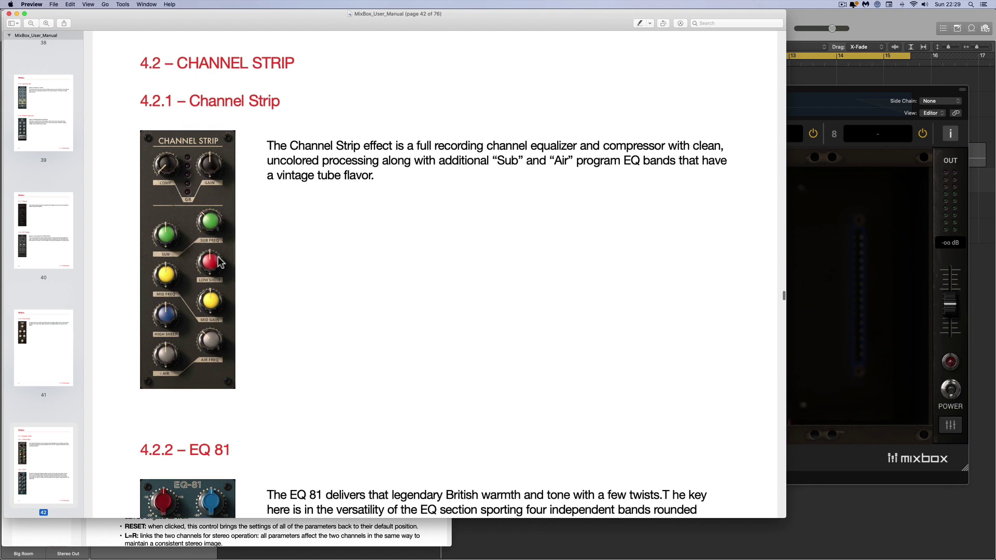
{"action": "scroll", "coordinate": [186, 332], "scroll_direction": "down", "scroll_amount": 1}
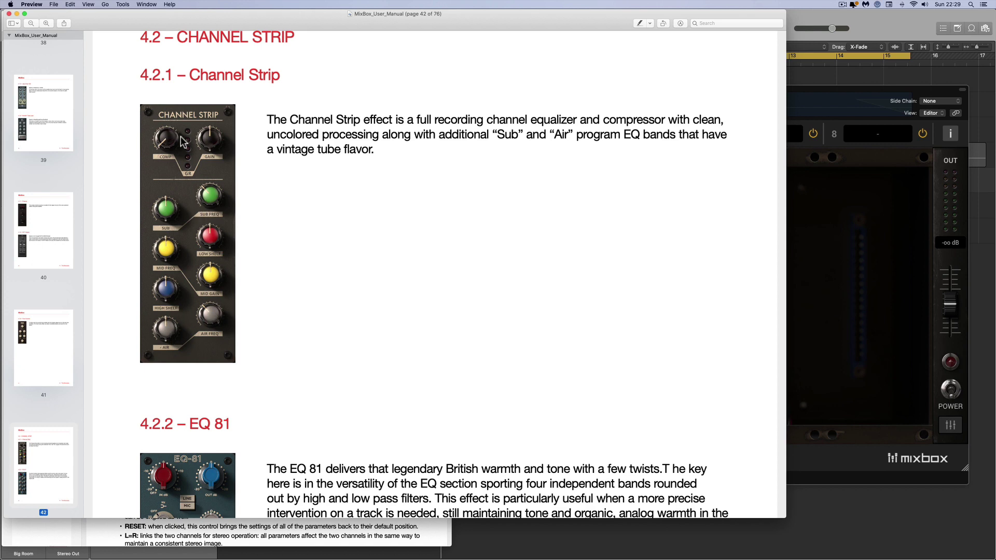
{"action": "scroll", "coordinate": [242, 283], "scroll_direction": "down", "scroll_amount": 10}
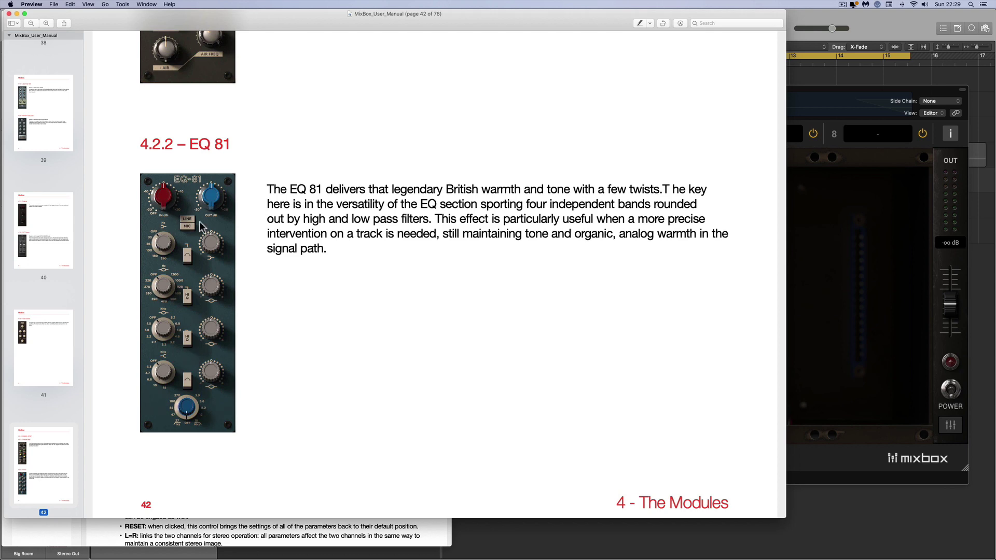
{"action": "scroll", "coordinate": [200, 381], "scroll_direction": "down", "scroll_amount": 5}
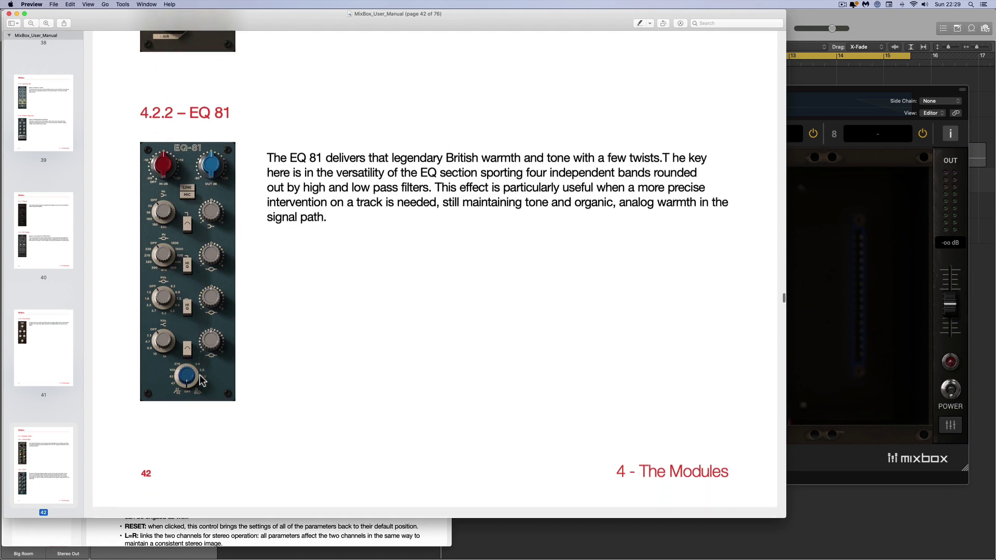
Read the EQ Comp and EQ PA descriptions, recheck the EQ Comp, and continue to section 4.3, Delay.
{"action": "scroll", "coordinate": [199, 376], "scroll_direction": "down", "scroll_amount": 20}
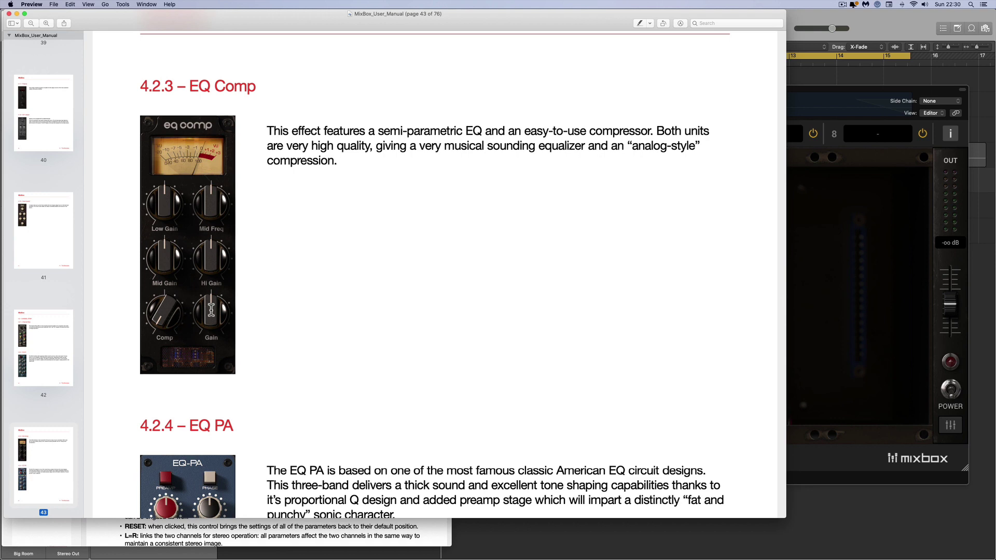
{"action": "scroll", "coordinate": [209, 310], "scroll_direction": "down", "scroll_amount": 3}
{"action": "scroll", "coordinate": [197, 166], "scroll_direction": "down", "scroll_amount": 10}
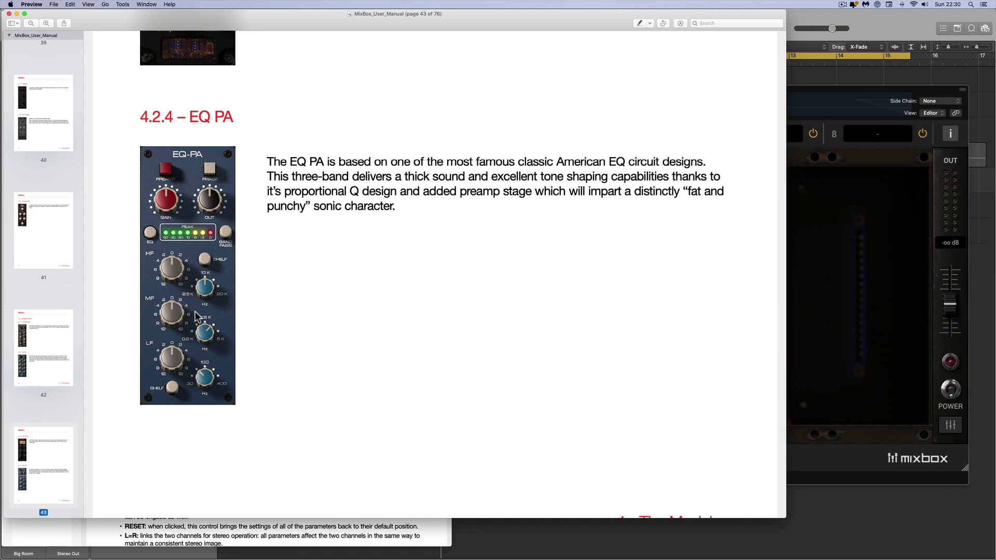
{"action": "scroll", "coordinate": [188, 282], "scroll_direction": "up", "scroll_amount": 12}
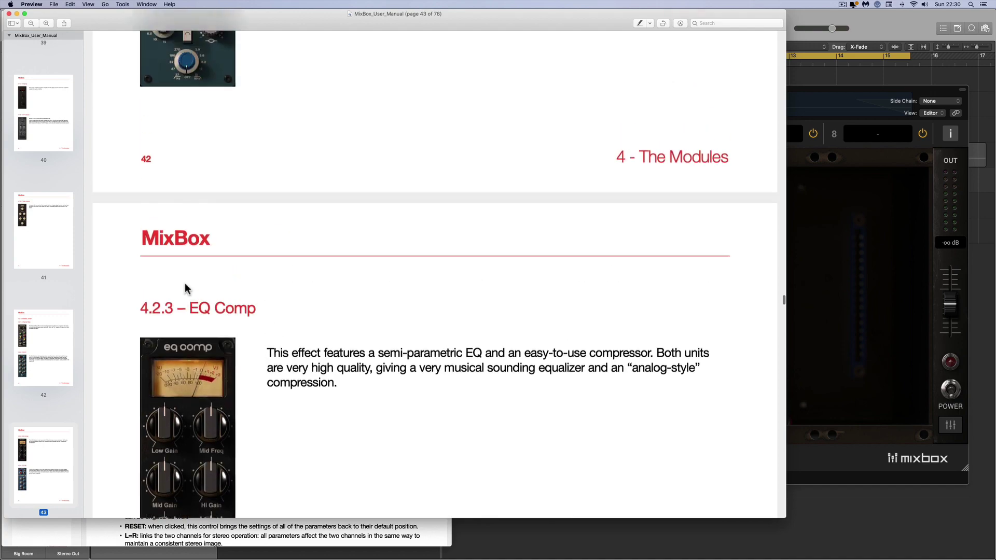
{"action": "scroll", "coordinate": [208, 313], "scroll_direction": "down", "scroll_amount": 15}
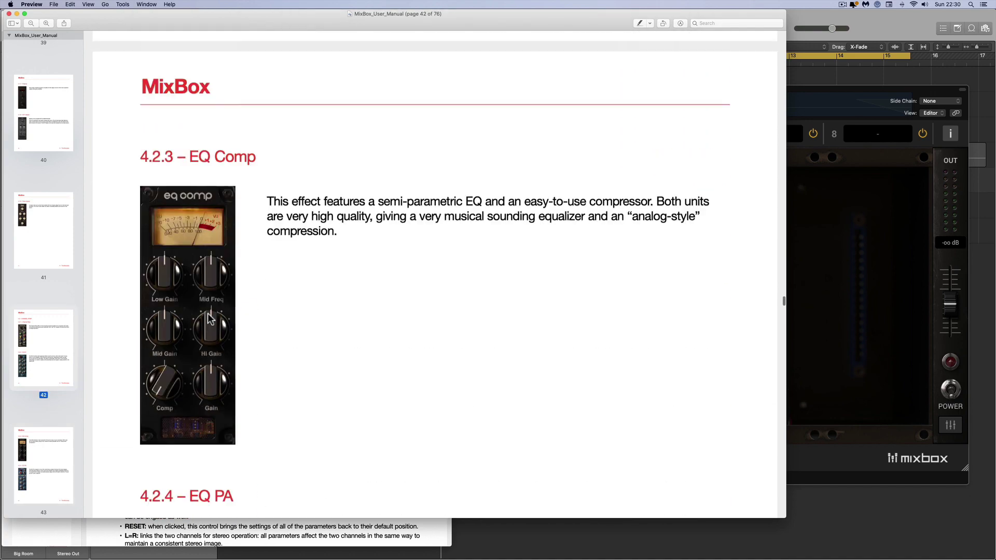
{"action": "scroll", "coordinate": [207, 313], "scroll_direction": "down", "scroll_amount": 10}
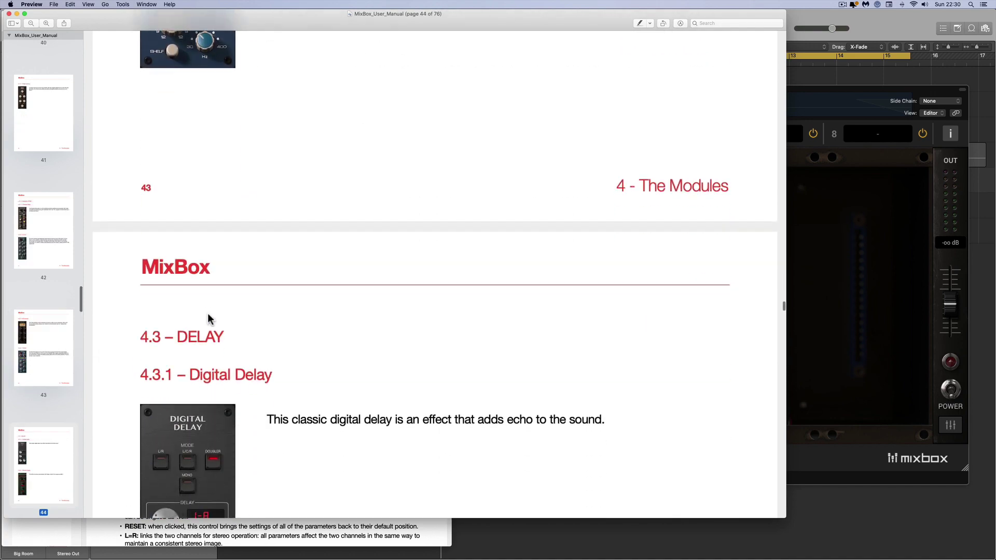
Read the Digital Delay, Reverb Delay and Tape Echo descriptions in section 4.3 of the manual.
{"action": "scroll", "coordinate": [207, 314], "scroll_direction": "down", "scroll_amount": 5}
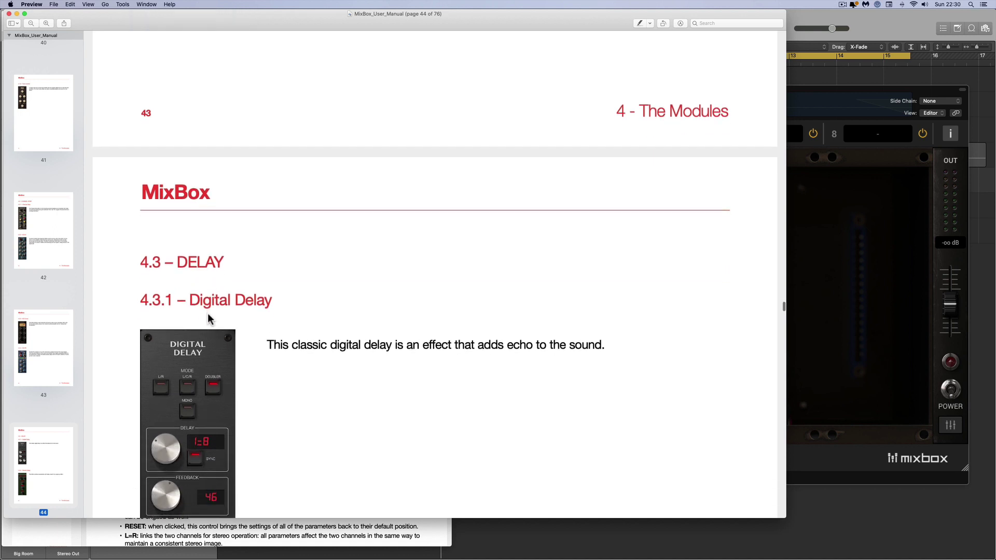
{"action": "scroll", "coordinate": [207, 318], "scroll_direction": "down", "scroll_amount": 5}
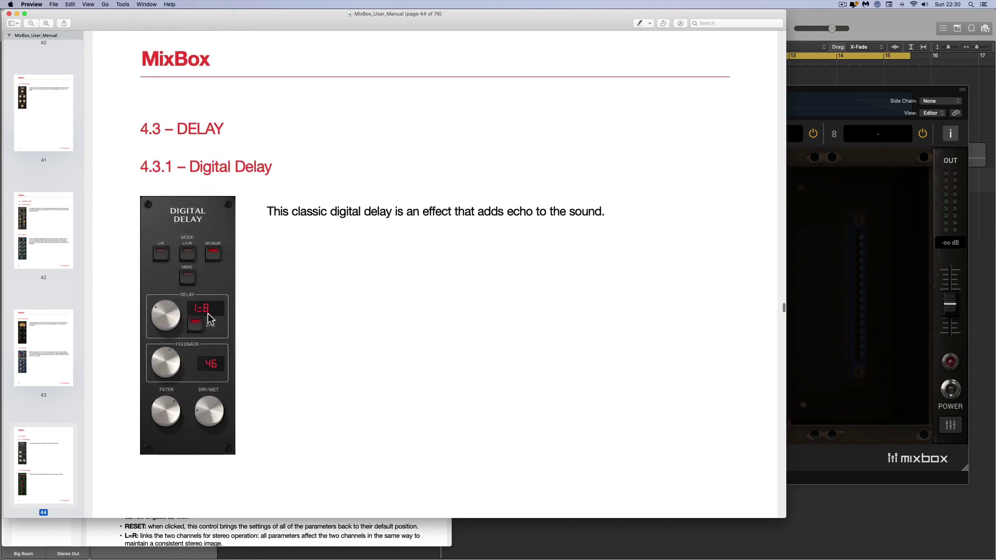
{"action": "scroll", "coordinate": [209, 319], "scroll_direction": "down", "scroll_amount": 2}
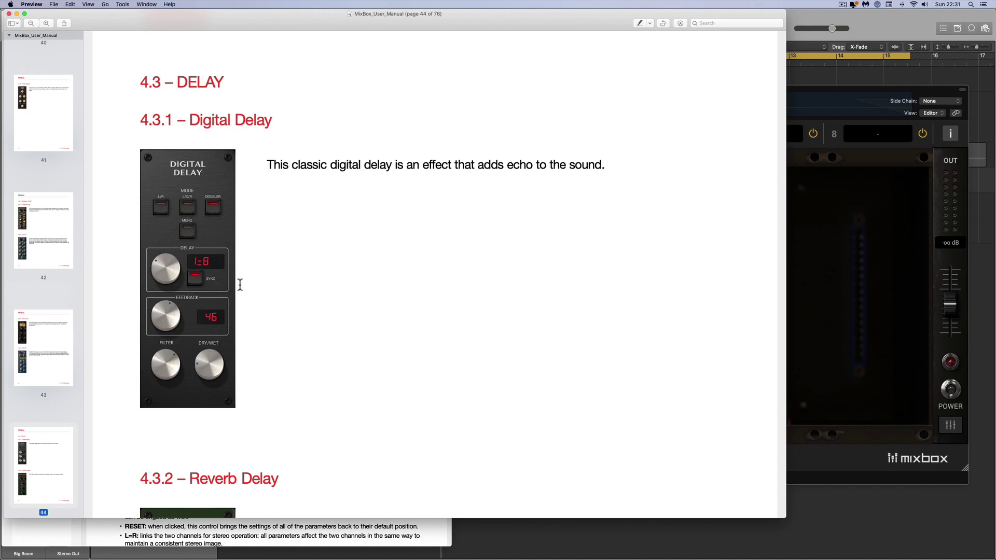
{"action": "scroll", "coordinate": [202, 332], "scroll_direction": "down", "scroll_amount": 10}
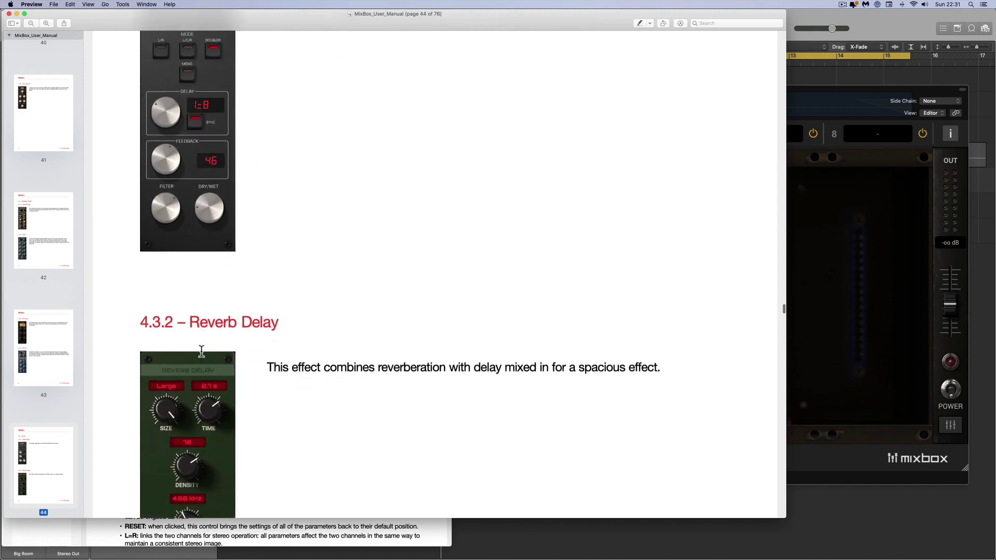
{"action": "scroll", "coordinate": [199, 330], "scroll_direction": "down", "scroll_amount": 8}
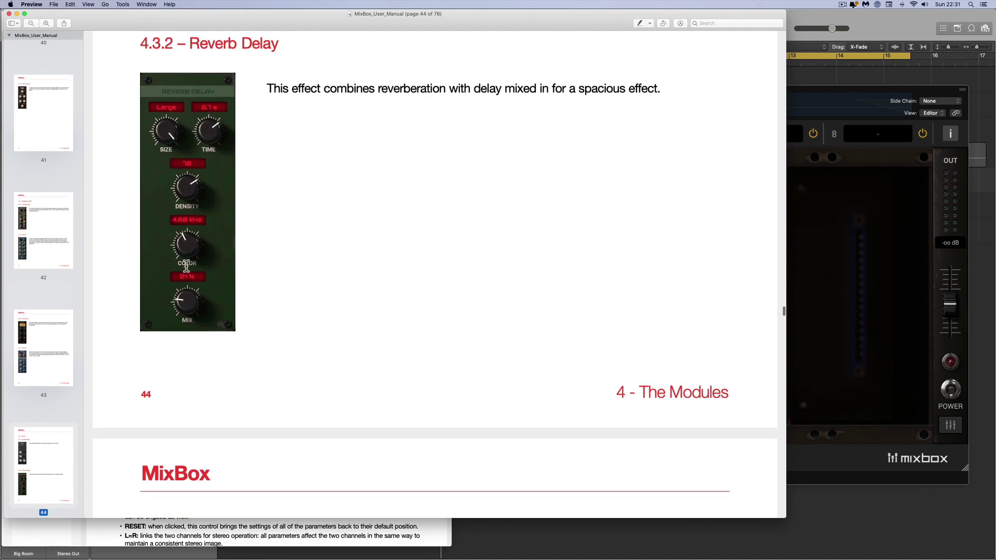
{"action": "scroll", "coordinate": [187, 274], "scroll_direction": "down", "scroll_amount": 4}
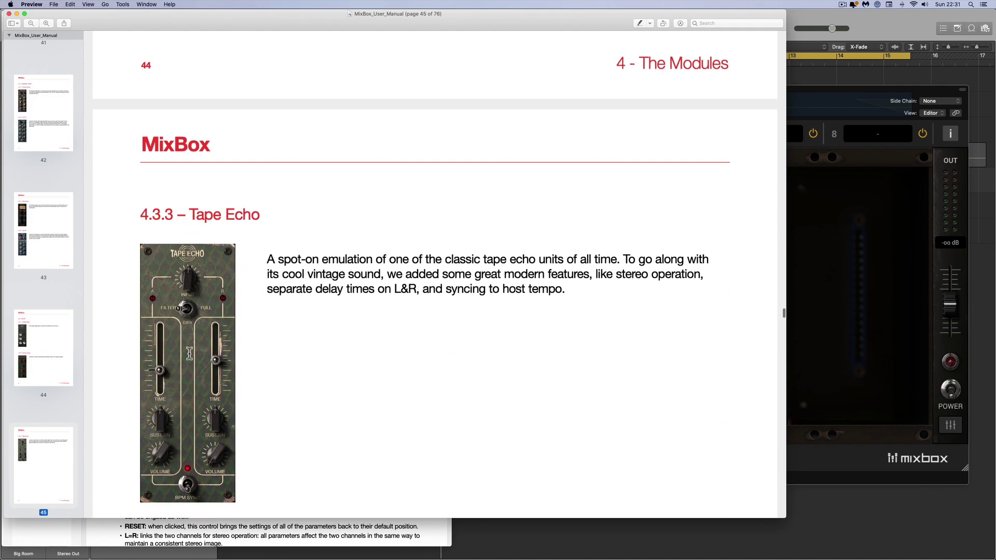
{"action": "scroll", "coordinate": [197, 254], "scroll_direction": "down", "scroll_amount": 3}
{"action": "scroll", "coordinate": [188, 273], "scroll_direction": "down", "scroll_amount": 3}
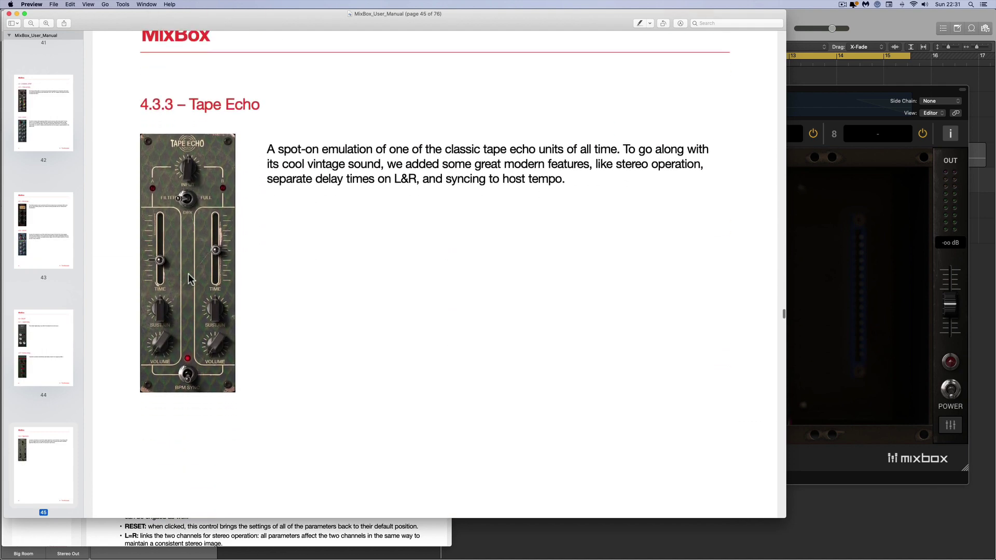
Continue to section 4.4, Distortion, and read the Crusher and Distortion module descriptions.
{"action": "scroll", "coordinate": [189, 274], "scroll_direction": "down", "scroll_amount": 15}
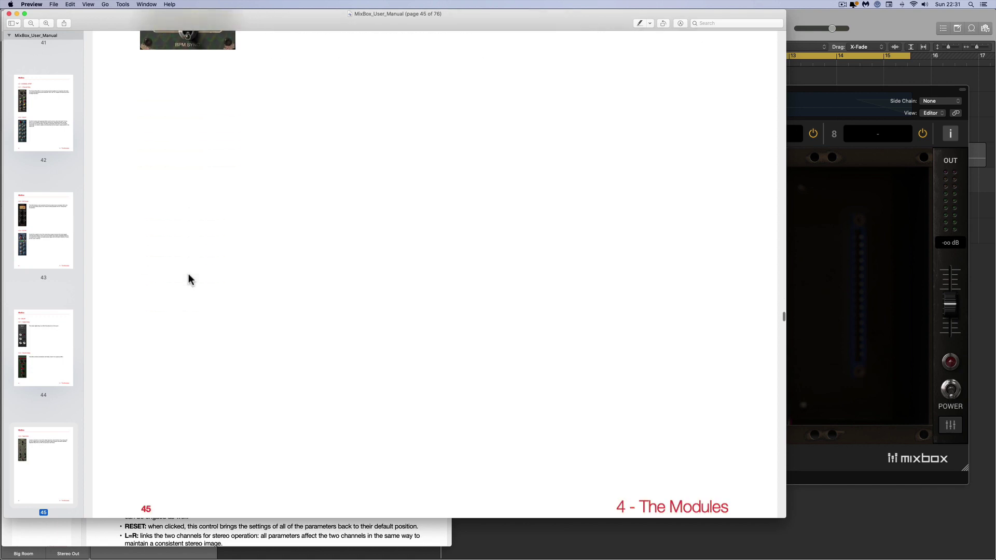
{"action": "scroll", "coordinate": [188, 275], "scroll_direction": "down", "scroll_amount": 13}
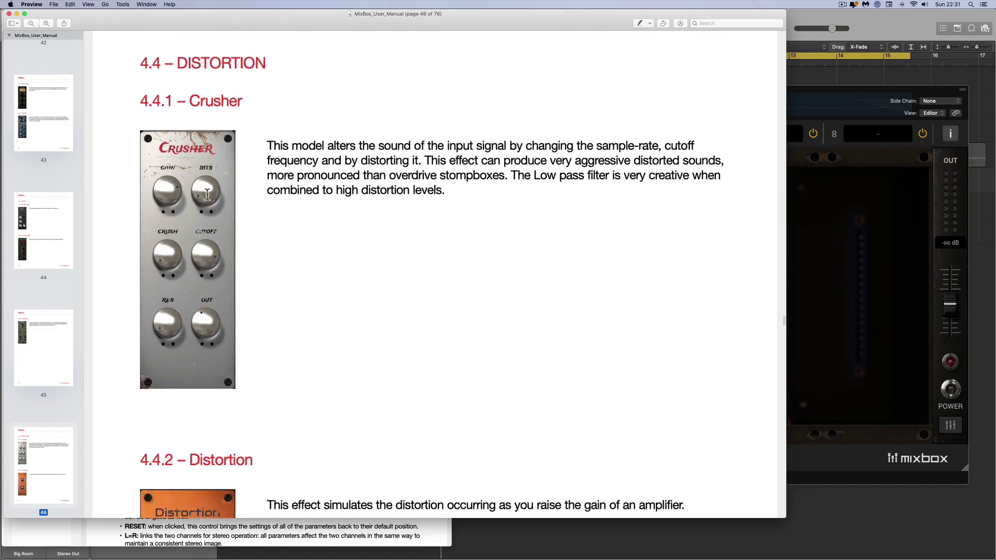
{"action": "scroll", "coordinate": [171, 334], "scroll_direction": "down", "scroll_amount": 1}
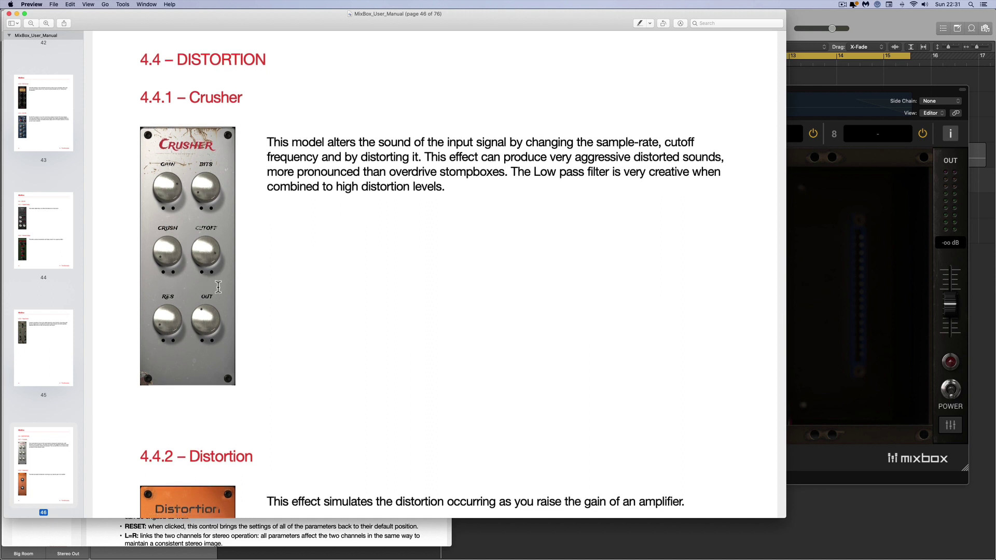
{"action": "scroll", "coordinate": [228, 294], "scroll_direction": "down", "scroll_amount": 2}
{"action": "scroll", "coordinate": [229, 295], "scroll_direction": "down", "scroll_amount": 6}
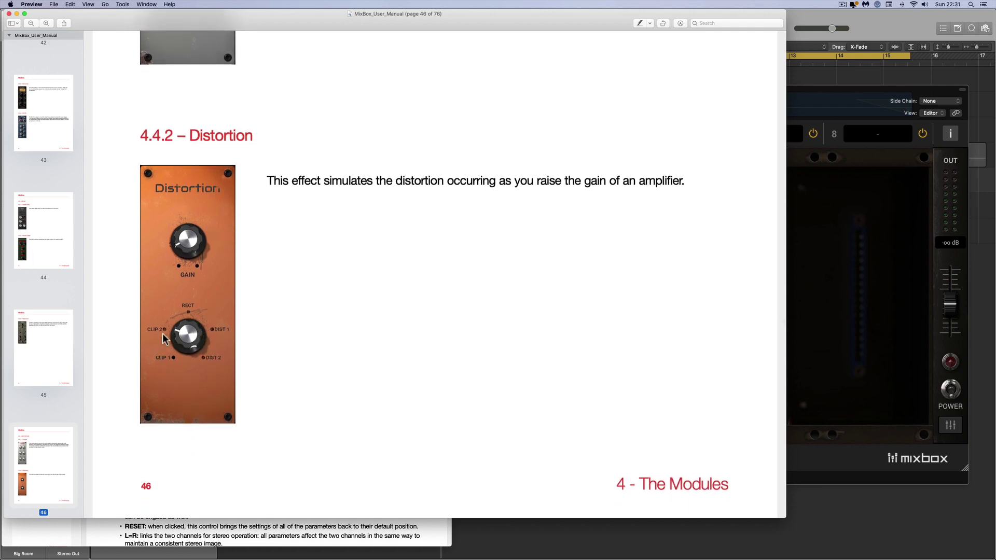
Read the Lo-Fi, Overdrive and Overscream descriptions in the manual's Distortion section.
{"action": "scroll", "coordinate": [290, 325], "scroll_direction": "down", "scroll_amount": 3}
{"action": "scroll", "coordinate": [290, 325], "scroll_direction": "down", "scroll_amount": 8}
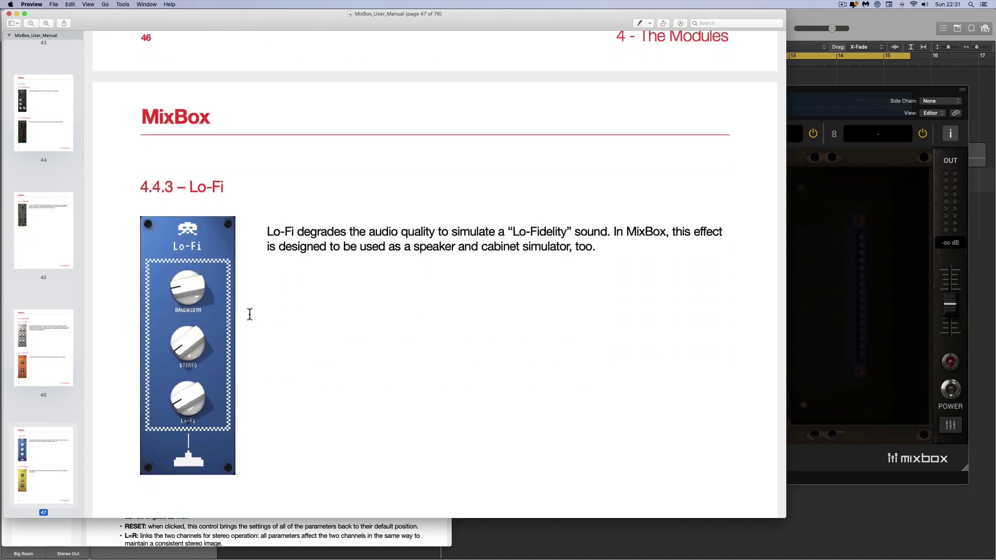
{"action": "scroll", "coordinate": [287, 310], "scroll_direction": "down", "scroll_amount": 3}
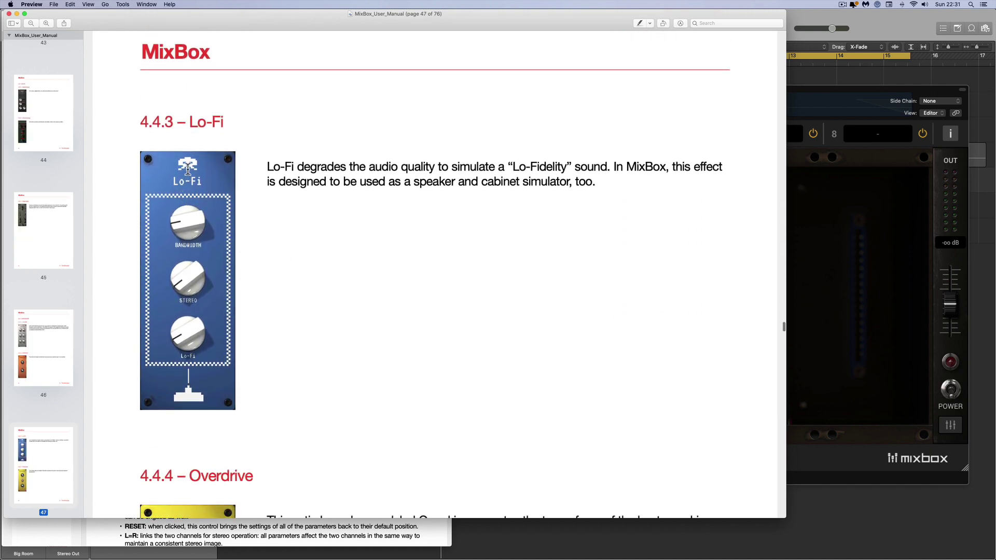
{"action": "scroll", "coordinate": [260, 279], "scroll_direction": "down", "scroll_amount": 15}
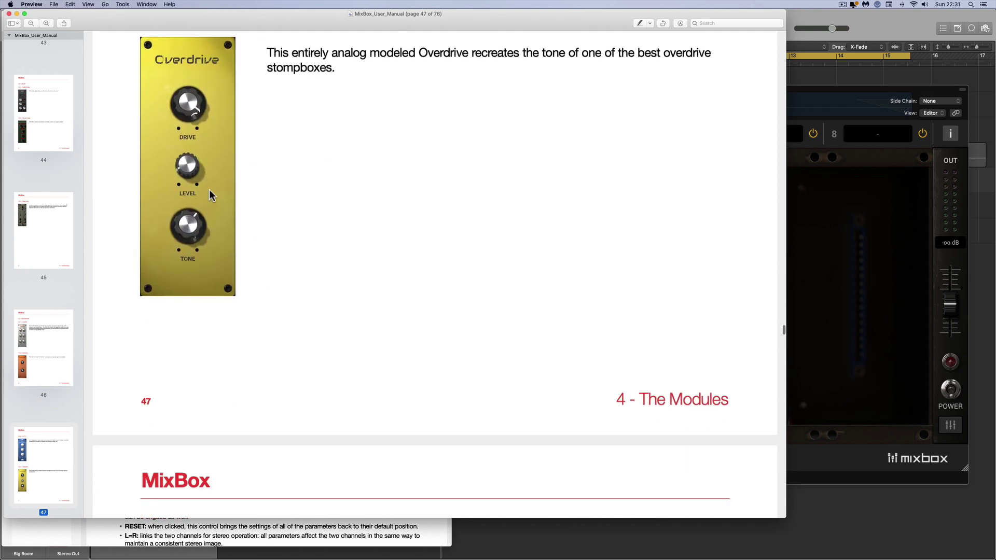
{"action": "scroll", "coordinate": [209, 195], "scroll_direction": "up", "scroll_amount": 2}
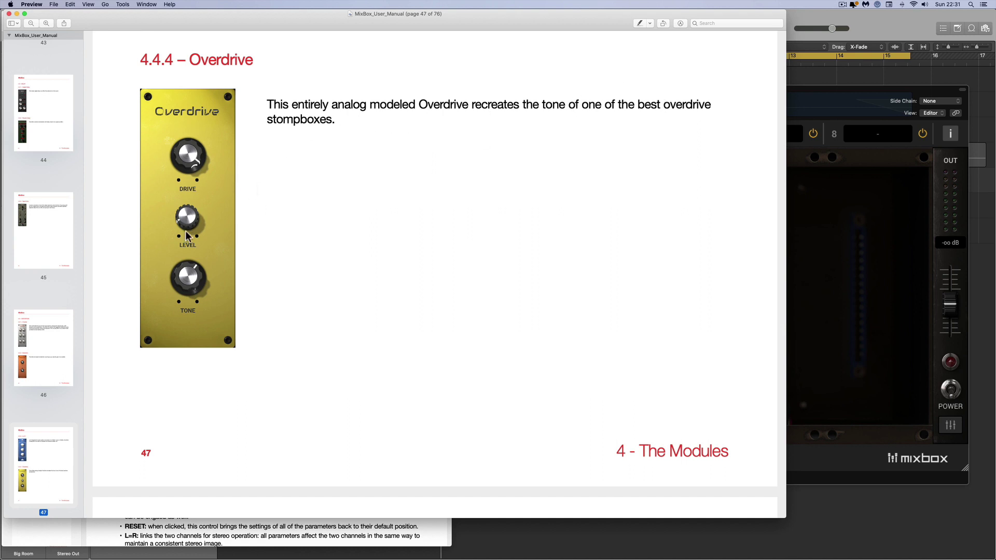
{"action": "scroll", "coordinate": [186, 236], "scroll_direction": "down", "scroll_amount": 10}
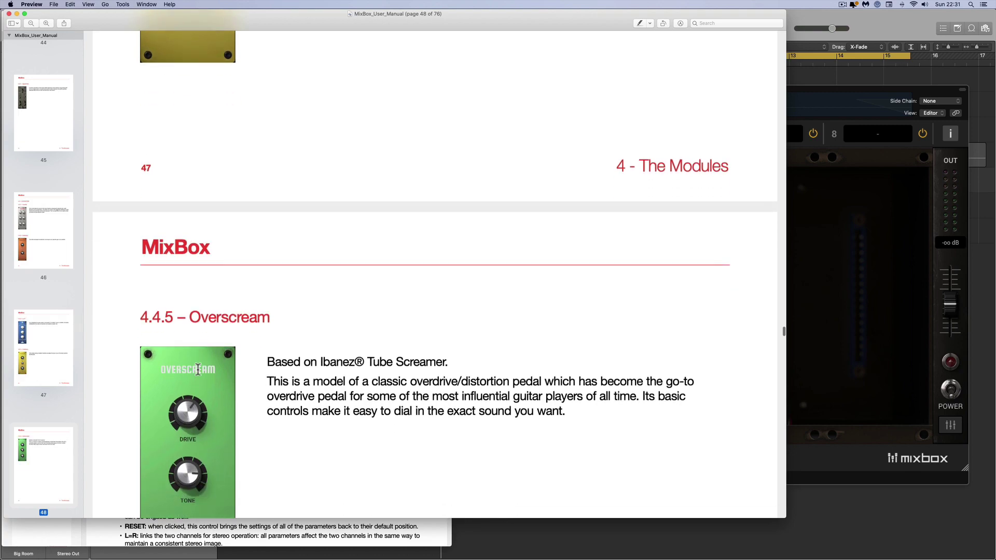
Move on to section 4.5, Dynamics, and read the Black 76 and British Dynamics descriptions.
{"action": "scroll", "coordinate": [198, 370], "scroll_direction": "down", "scroll_amount": 15}
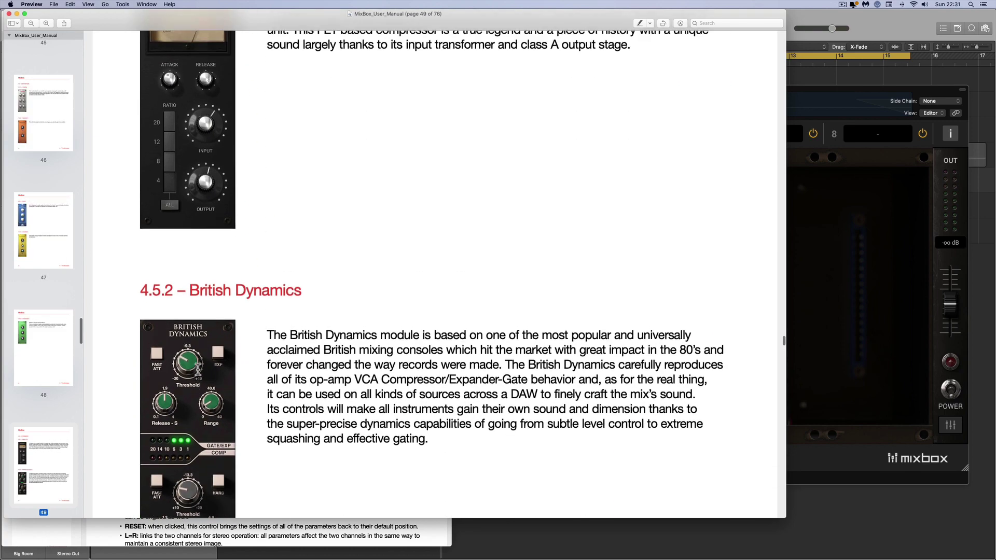
{"action": "scroll", "coordinate": [198, 369], "scroll_direction": "up", "scroll_amount": 5}
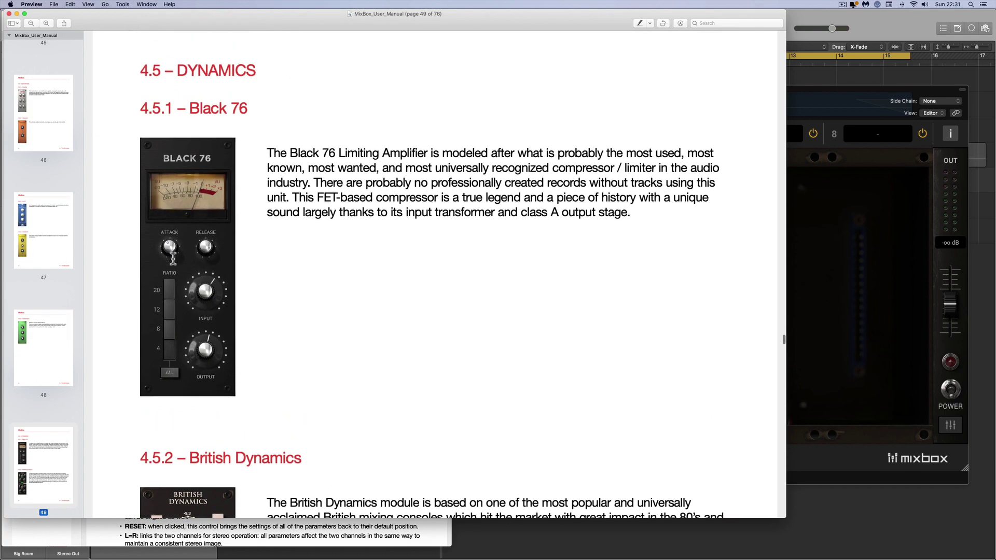
{"action": "scroll", "coordinate": [176, 340], "scroll_direction": "down", "scroll_amount": 8}
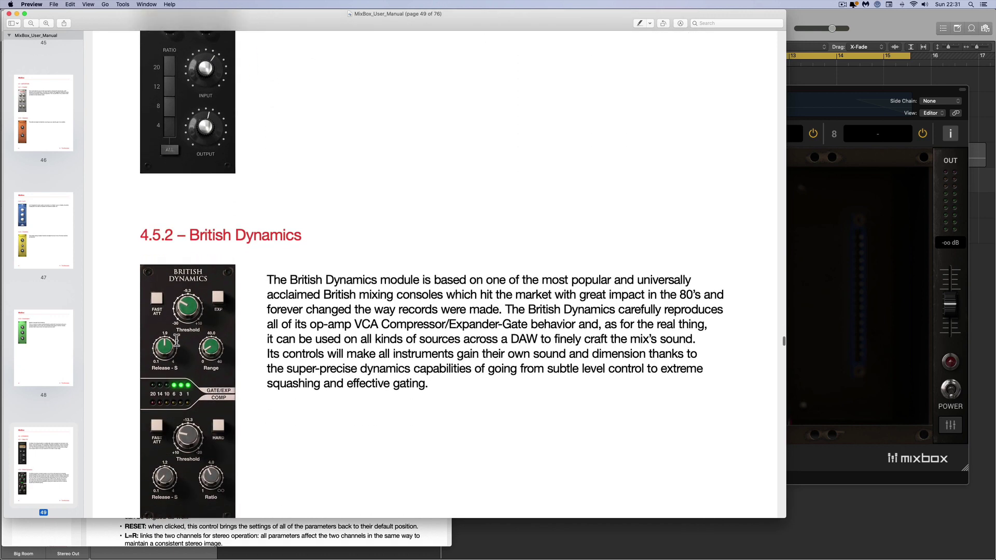
{"action": "scroll", "coordinate": [177, 340], "scroll_direction": "down", "scroll_amount": 2}
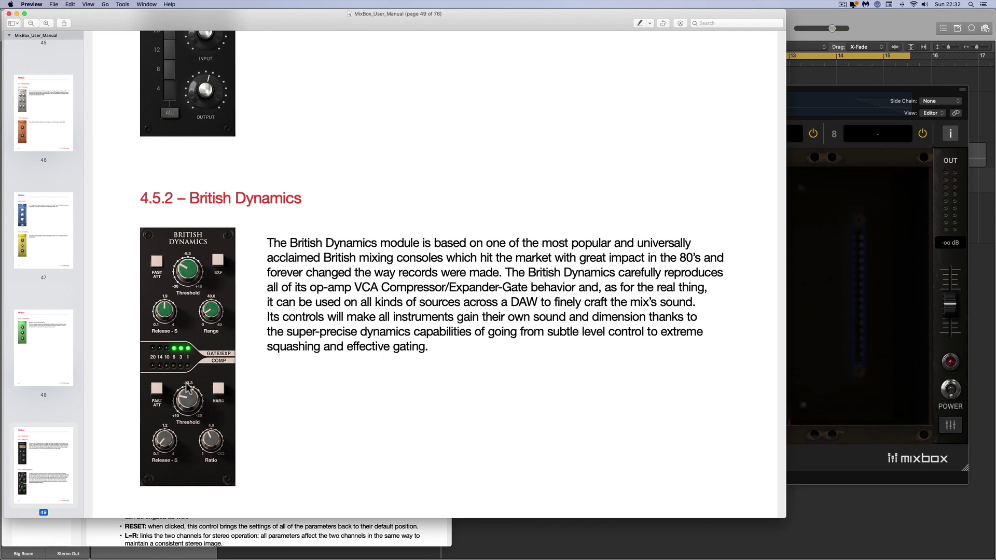
Read the Bus Compressor and Compressor descriptions on page 50 of the manual.
{"action": "scroll", "coordinate": [185, 386], "scroll_direction": "down", "scroll_amount": 10}
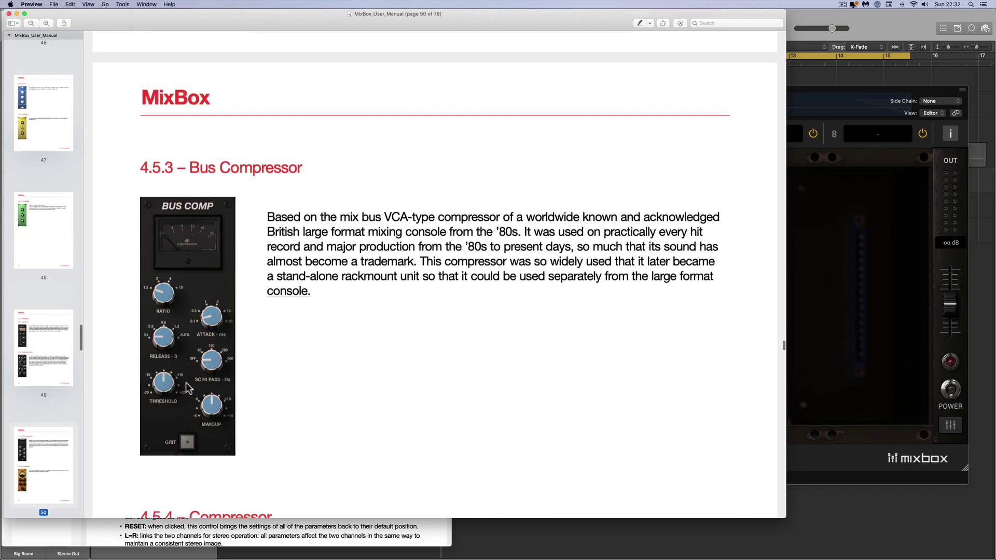
{"action": "scroll", "coordinate": [186, 382], "scroll_direction": "down", "scroll_amount": 5}
{"action": "scroll", "coordinate": [187, 294], "scroll_direction": "down", "scroll_amount": 3}
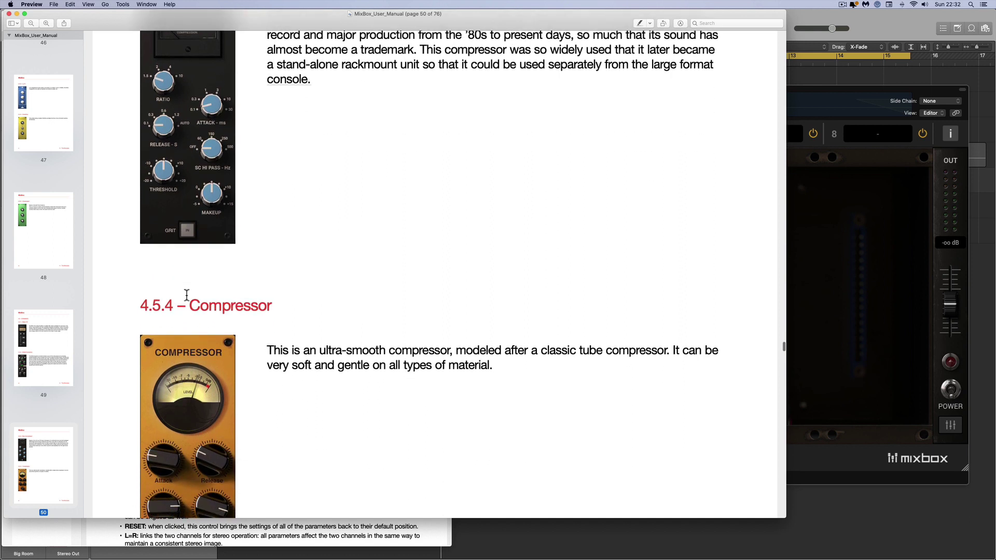
{"action": "scroll", "coordinate": [187, 295], "scroll_direction": "down", "scroll_amount": 3}
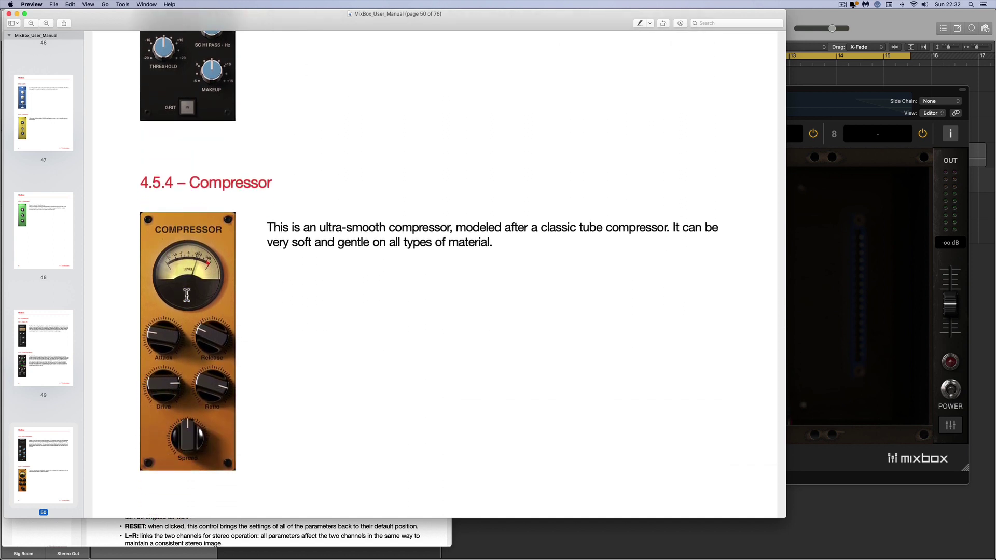
{"action": "scroll", "coordinate": [187, 294], "scroll_direction": "down", "scroll_amount": 2}
{"action": "scroll", "coordinate": [185, 344], "scroll_direction": "down", "scroll_amount": 2}
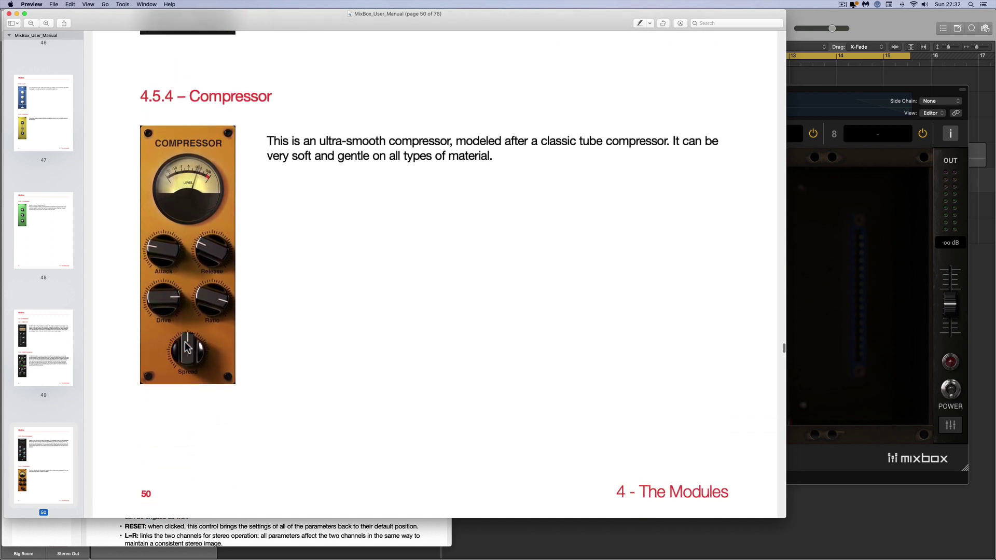
{"action": "scroll", "coordinate": [187, 346], "scroll_direction": "down", "scroll_amount": 1}
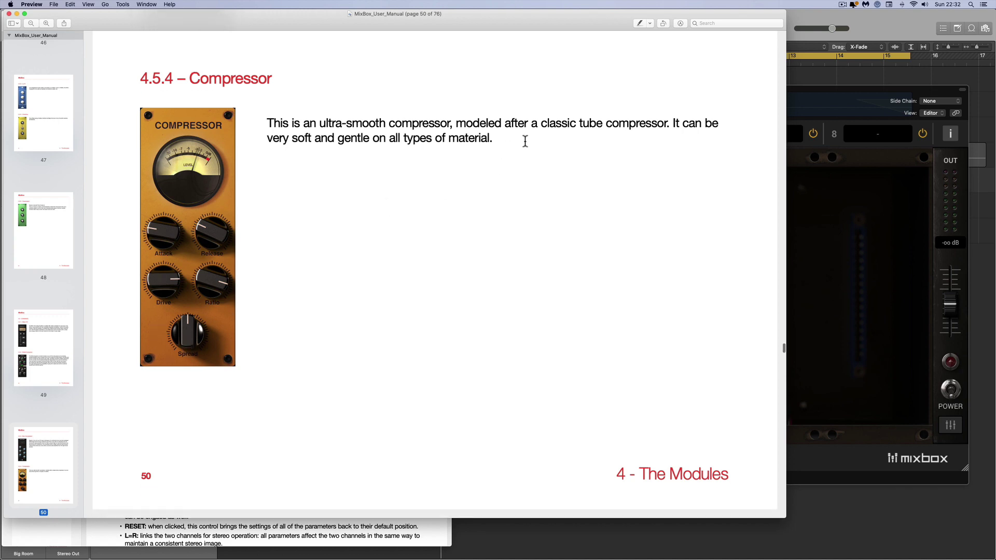
Read the De-Esser and Limiter descriptions on page 51 of the manual.
{"action": "scroll", "coordinate": [199, 292], "scroll_direction": "down", "scroll_amount": 10}
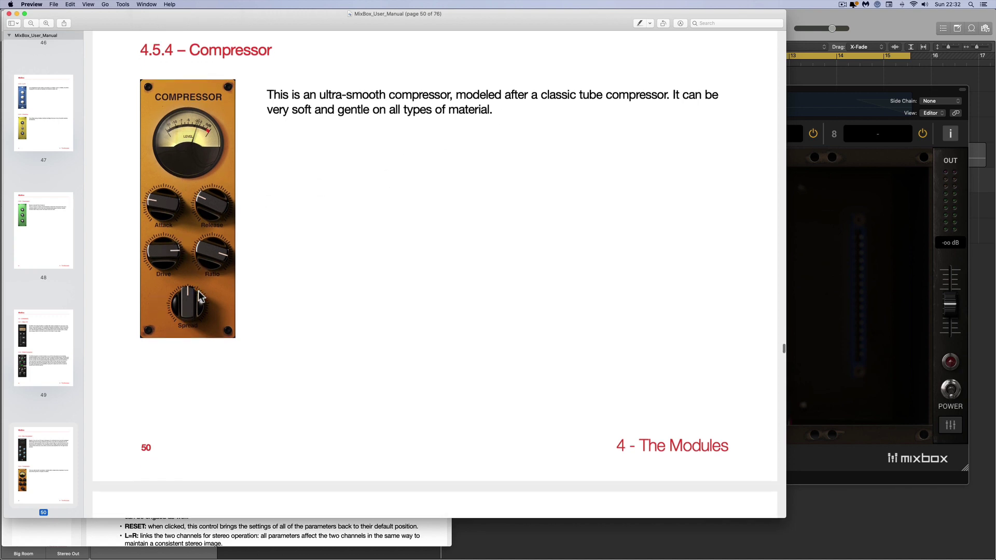
{"action": "scroll", "coordinate": [199, 296], "scroll_direction": "up", "scroll_amount": 4}
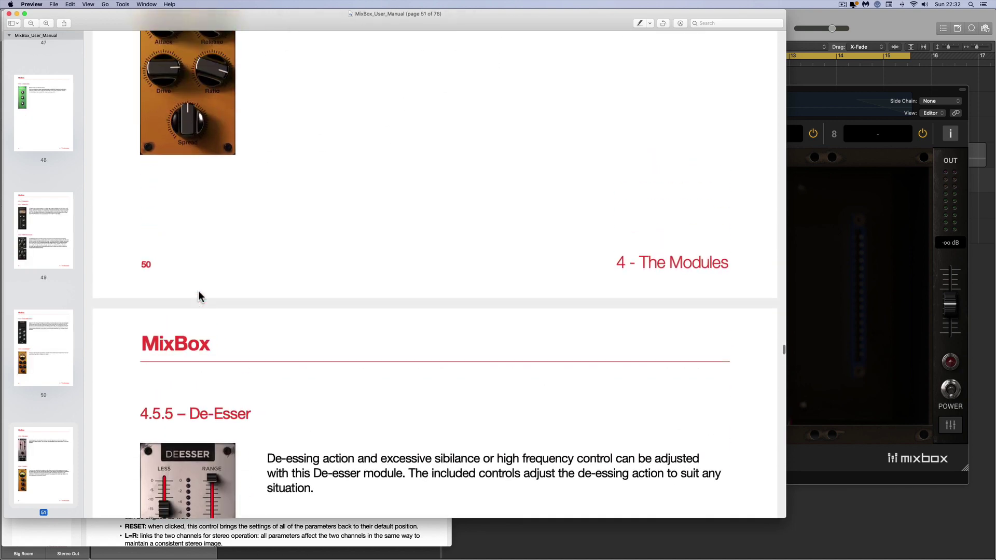
{"action": "scroll", "coordinate": [211, 192], "scroll_direction": "down", "scroll_amount": 7}
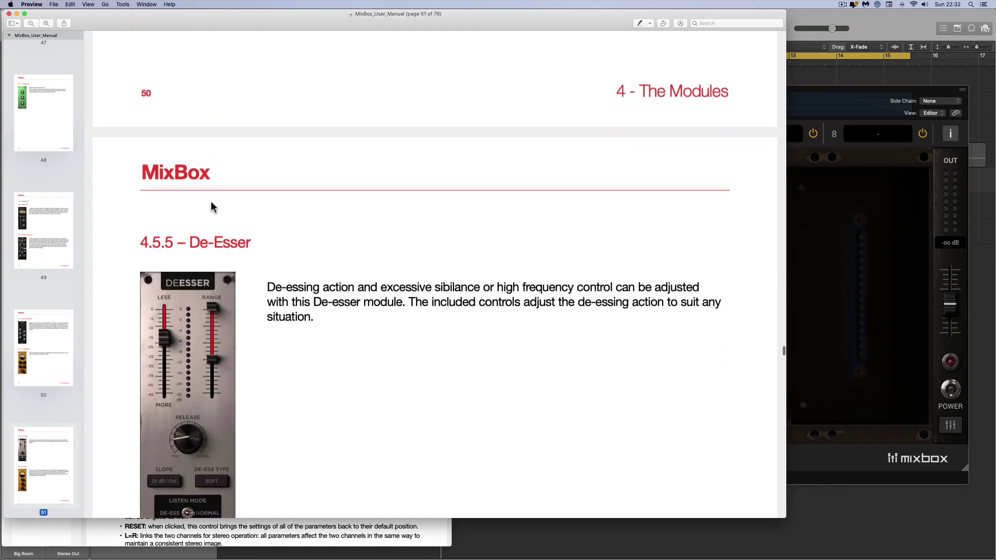
{"action": "scroll", "coordinate": [200, 291], "scroll_direction": "down", "scroll_amount": 2}
{"action": "scroll", "coordinate": [197, 302], "scroll_direction": "down", "scroll_amount": 2}
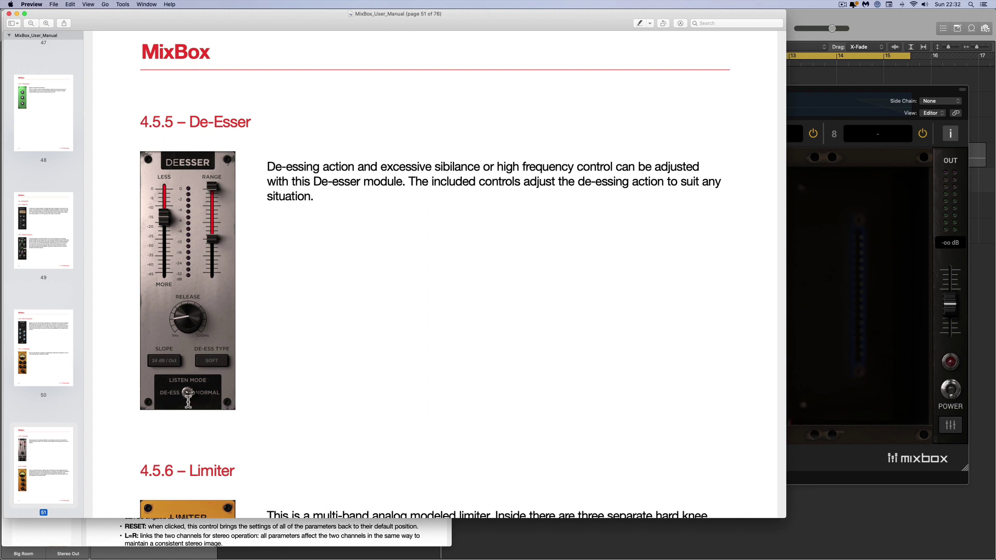
{"action": "scroll", "coordinate": [231, 370], "scroll_direction": "down", "scroll_amount": 5}
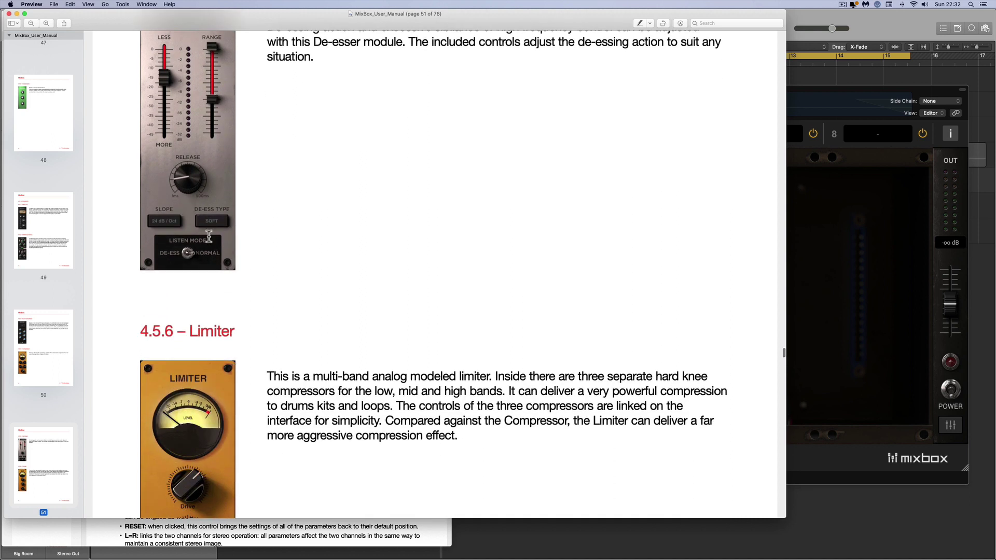
{"action": "scroll", "coordinate": [210, 236], "scroll_direction": "down", "scroll_amount": 8}
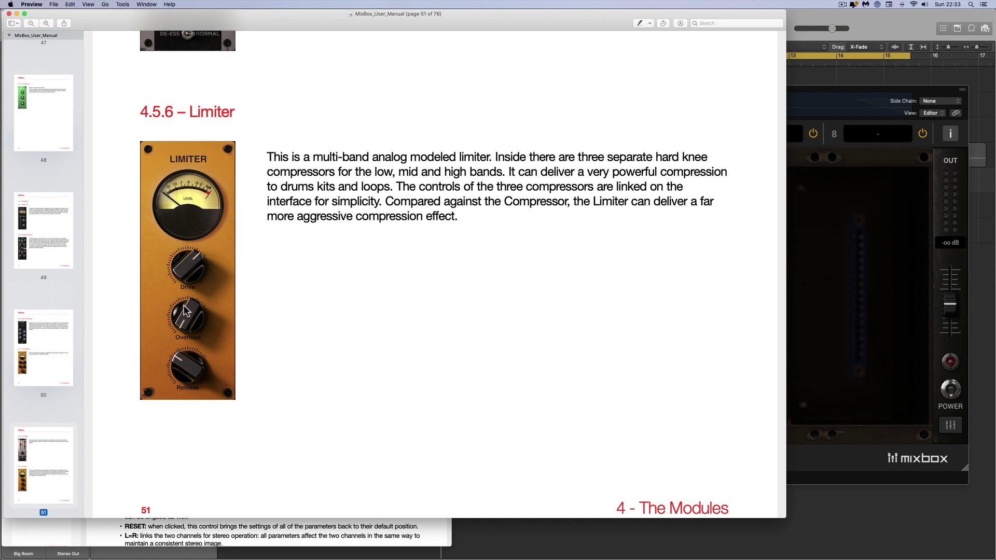
{"action": "scroll", "coordinate": [184, 305], "scroll_direction": "down", "scroll_amount": 5}
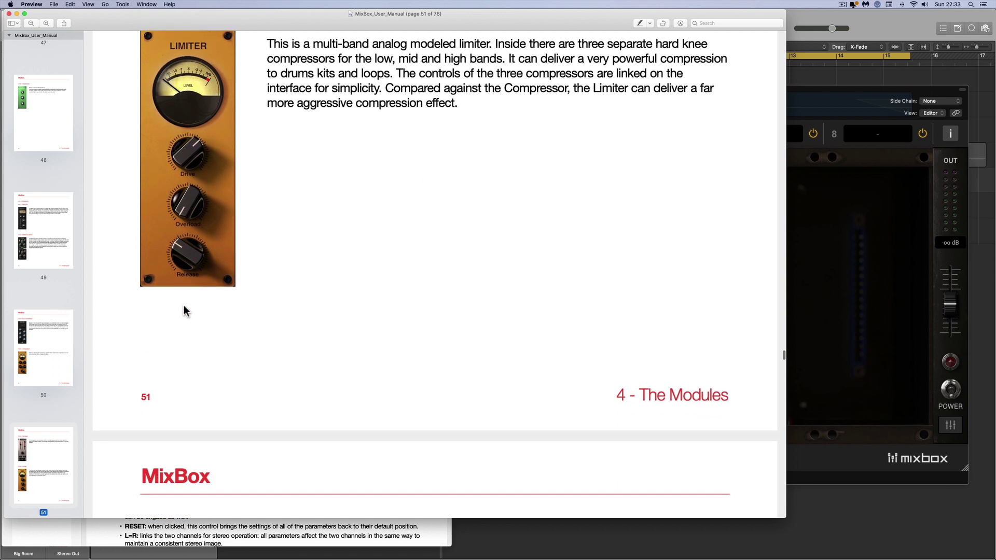
{"action": "scroll", "coordinate": [184, 310], "scroll_direction": "up", "scroll_amount": 1}
Read the Model 670 description in section 4.5.7 of the manual.
{"action": "scroll", "coordinate": [199, 197], "scroll_direction": "down", "scroll_amount": 15}
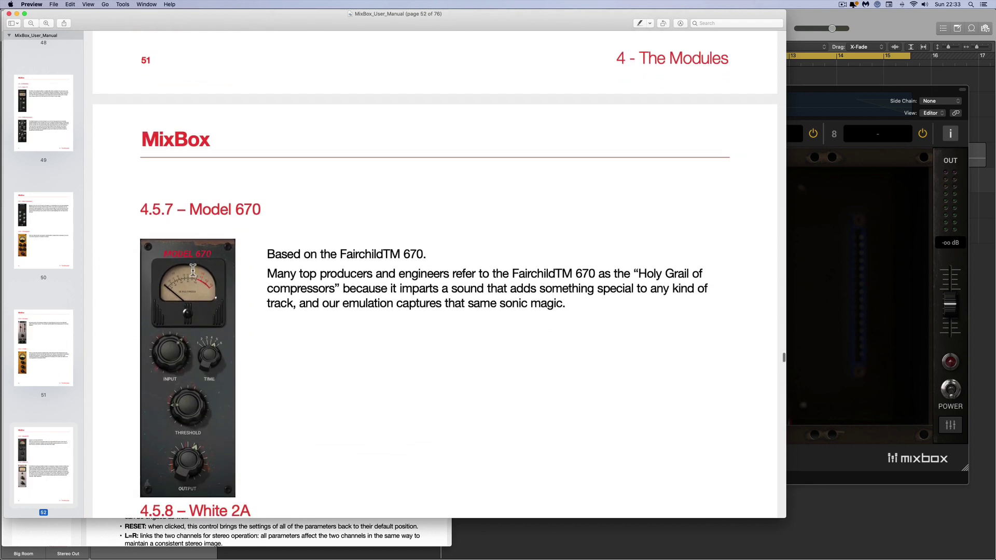
{"action": "scroll", "coordinate": [197, 295], "scroll_direction": "down", "scroll_amount": 4}
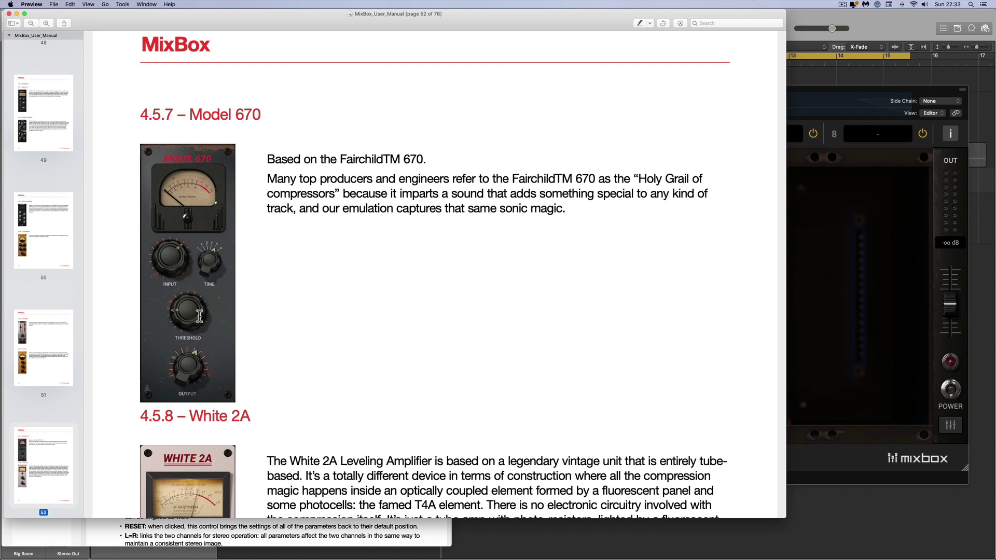
{"action": "scroll", "coordinate": [195, 323], "scroll_direction": "down", "scroll_amount": 3}
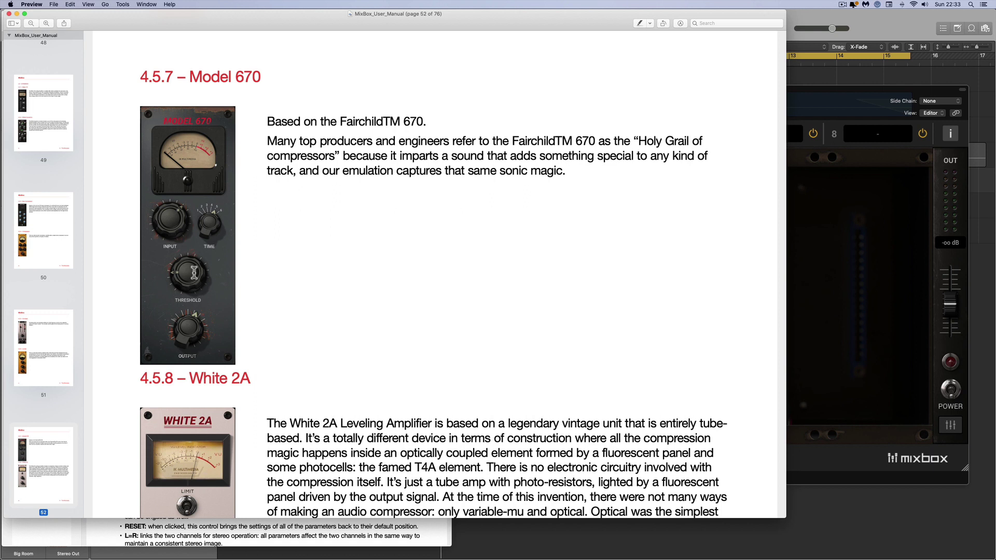
Read the White 2A Leveling Amplifier description in section 4.5.8 of the manual.
{"action": "scroll", "coordinate": [194, 272], "scroll_direction": "down", "scroll_amount": 4}
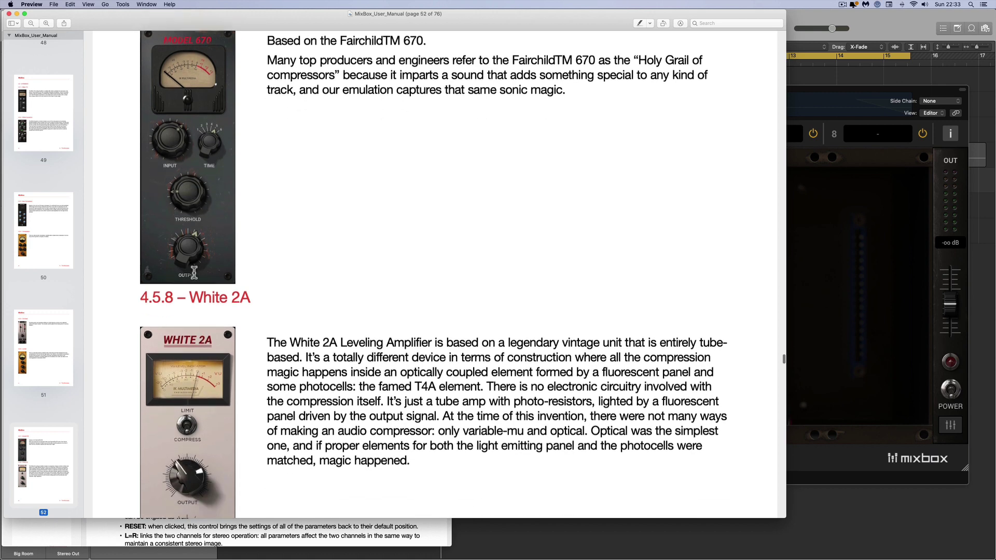
{"action": "scroll", "coordinate": [202, 200], "scroll_direction": "up", "scroll_amount": 2}
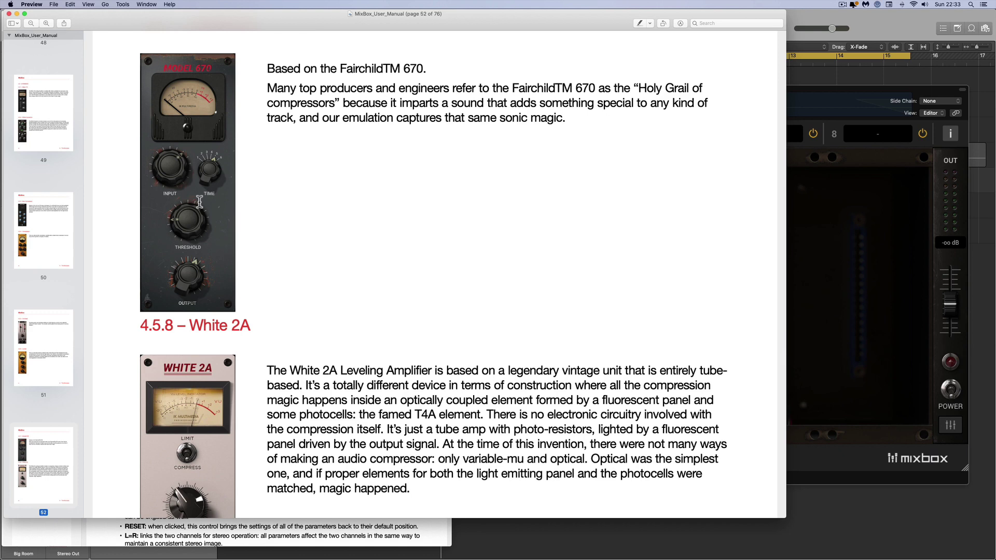
{"action": "scroll", "coordinate": [200, 190], "scroll_direction": "down", "scroll_amount": 5}
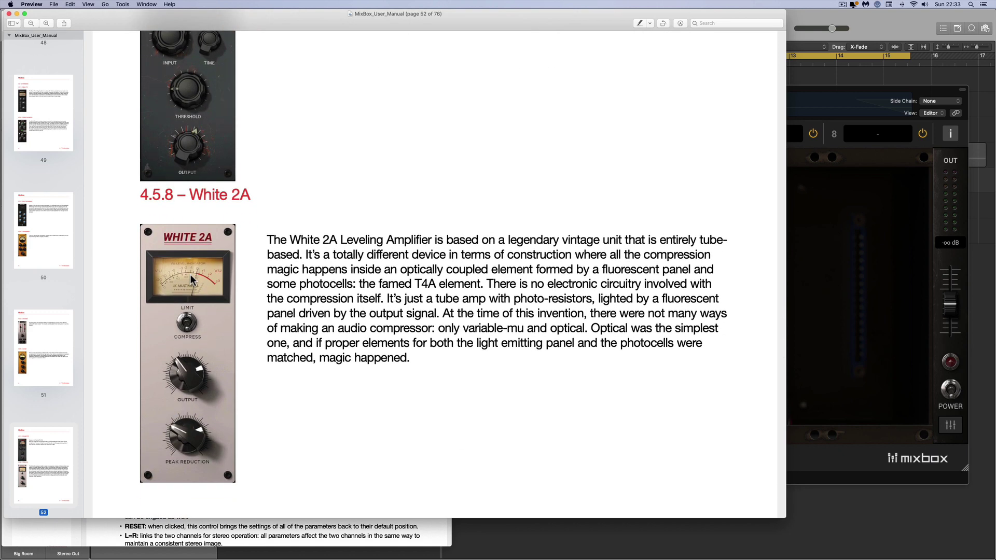
{"action": "scroll", "coordinate": [191, 278], "scroll_direction": "down", "scroll_amount": 1}
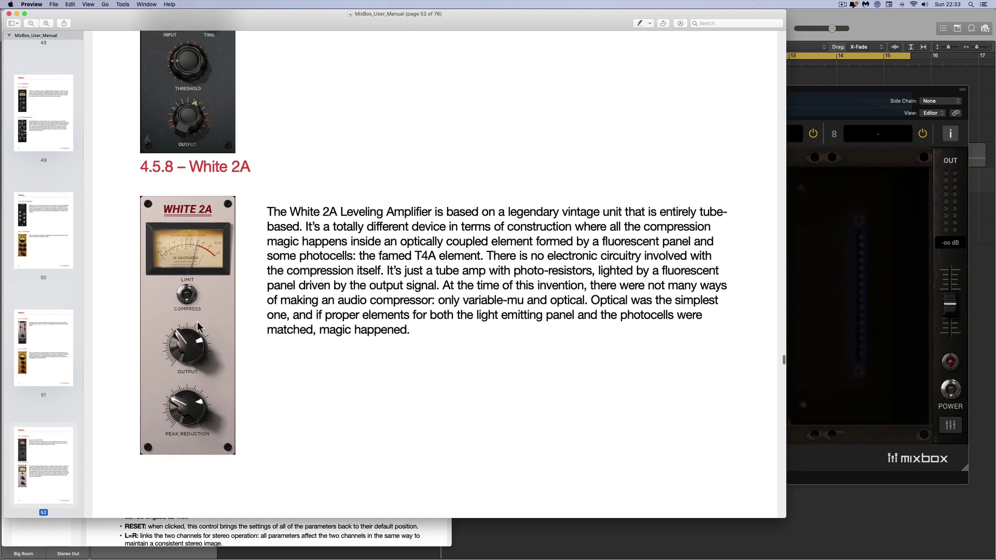
{"action": "scroll", "coordinate": [197, 322], "scroll_direction": "down", "scroll_amount": 2}
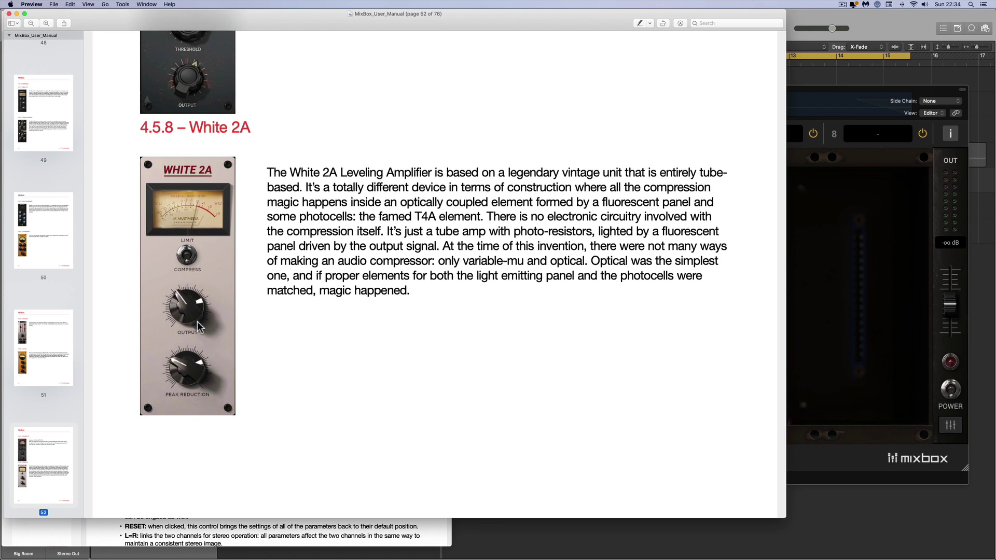
Look at the British Eq entry in section 4.6.1 and revisit the British Dynamics entry on page 49 for comparison.
{"action": "scroll", "coordinate": [197, 326], "scroll_direction": "down", "scroll_amount": 10}
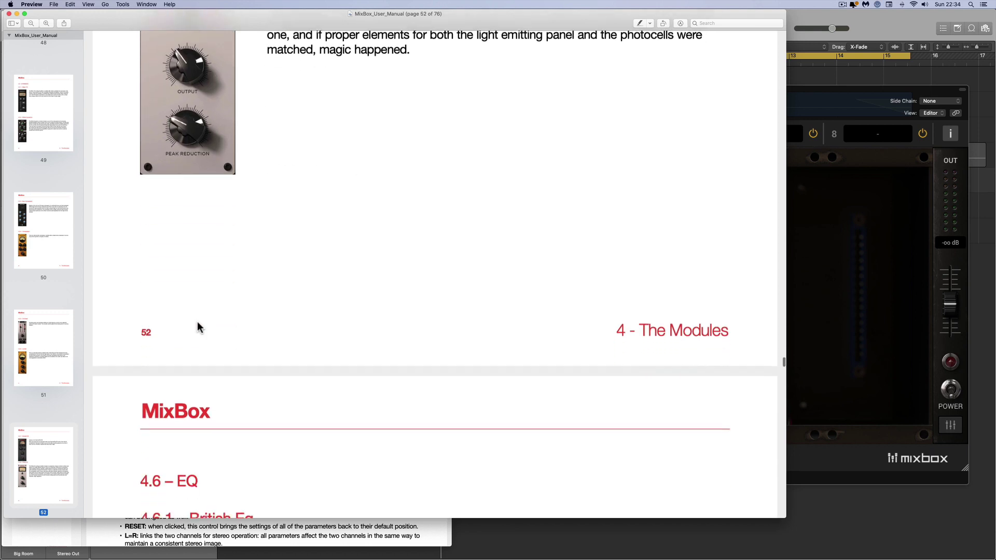
{"action": "scroll", "coordinate": [197, 322], "scroll_direction": "down", "scroll_amount": 7}
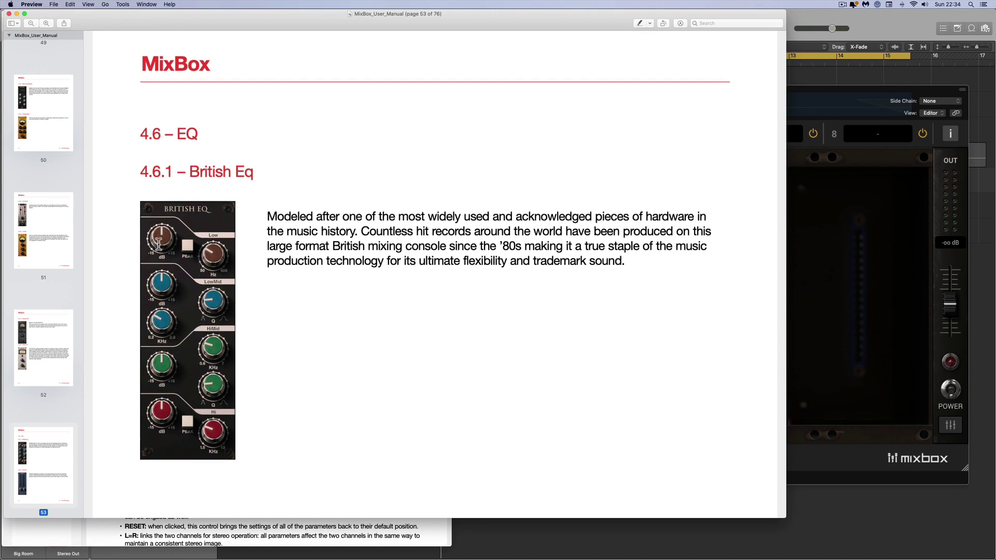
{"action": "scroll", "coordinate": [210, 267], "scroll_direction": "up", "scroll_amount": 20}
{"action": "scroll", "coordinate": [211, 268], "scroll_direction": "up", "scroll_amount": 20}
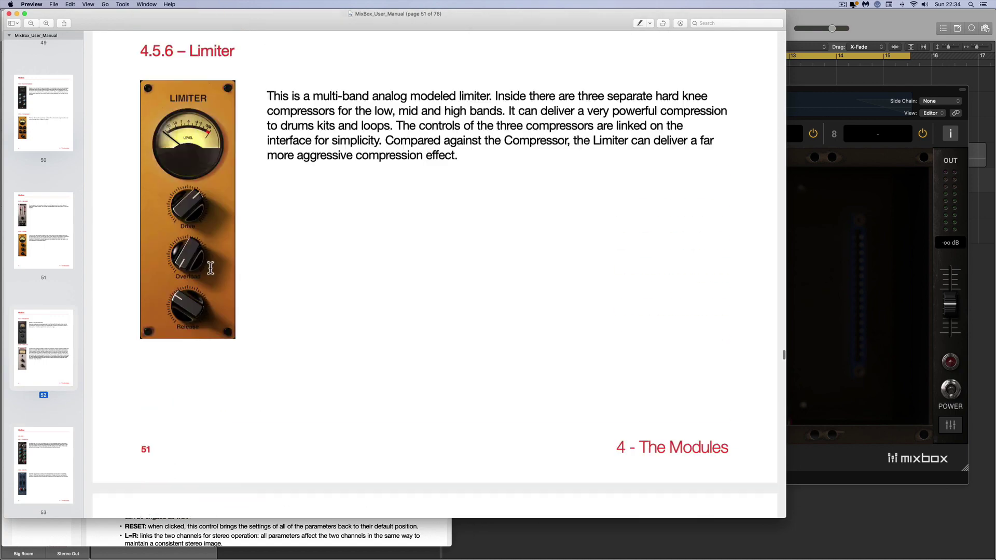
{"action": "scroll", "coordinate": [210, 267], "scroll_direction": "up", "scroll_amount": 20}
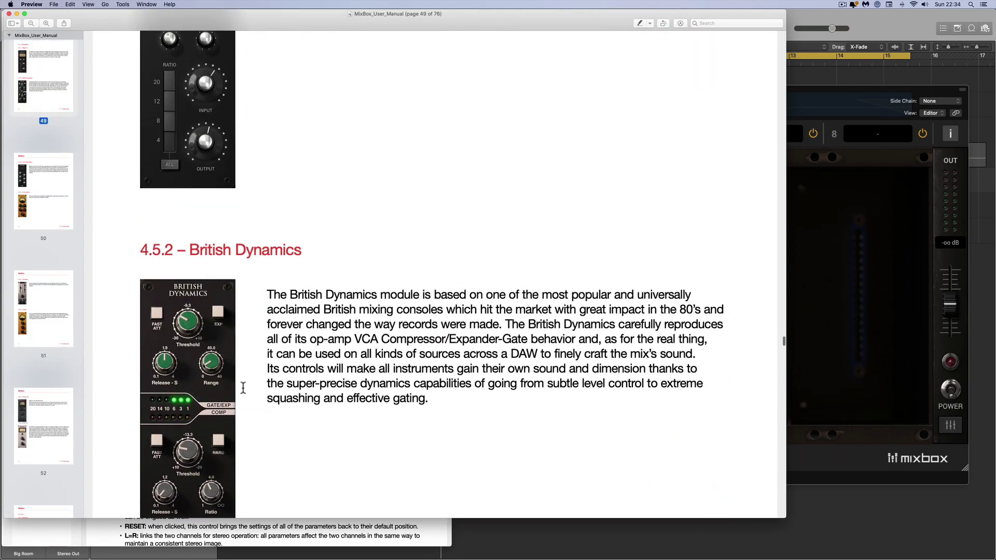
{"action": "scroll", "coordinate": [251, 389], "scroll_direction": "down", "scroll_amount": 10}
{"action": "scroll", "coordinate": [254, 388], "scroll_direction": "down", "scroll_amount": 20}
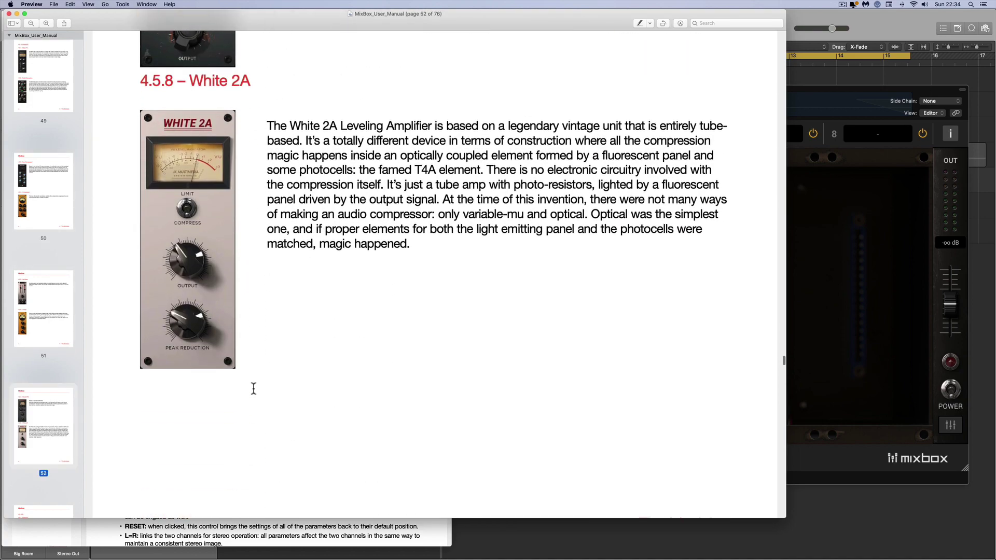
Switch to the MixBox plug-in in Logic Pro and replace the Preamp in slot 6 with the British Dynamics module.
{"action": "left_click", "coordinate": [854, 95]}
{"action": "left_click", "coordinate": [660, 134]}
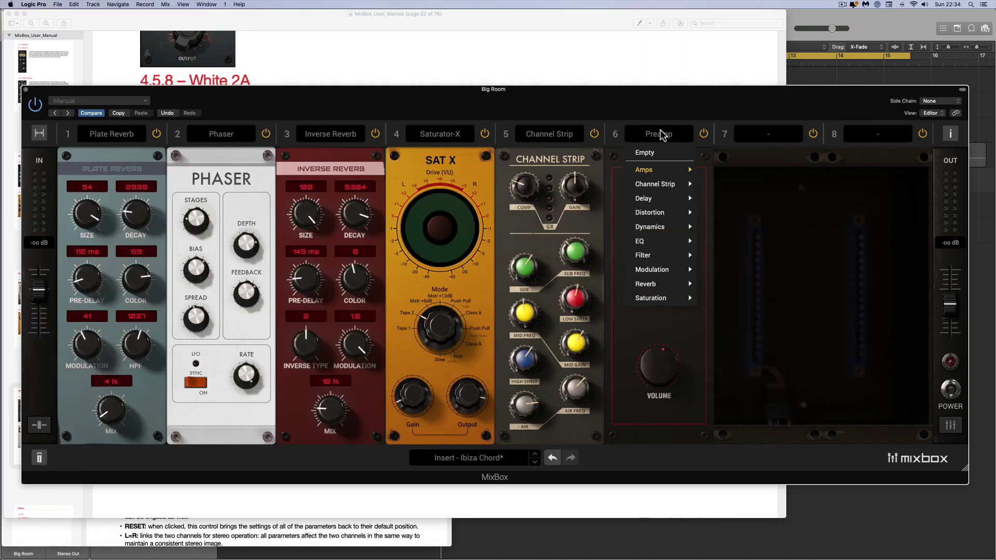
{"action": "mouse_move", "coordinate": [654, 188]}
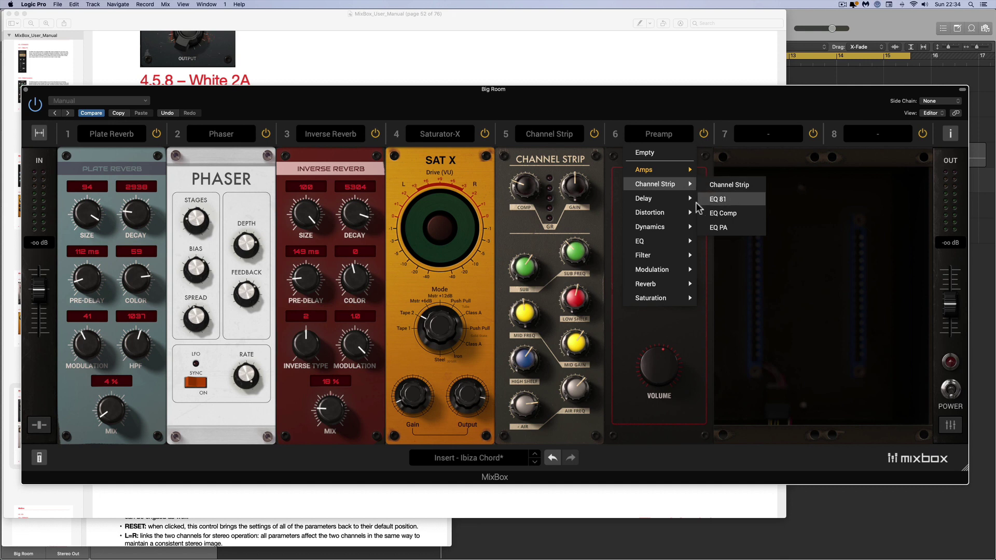
{"action": "mouse_move", "coordinate": [658, 226]}
{"action": "left_click", "coordinate": [725, 242]}
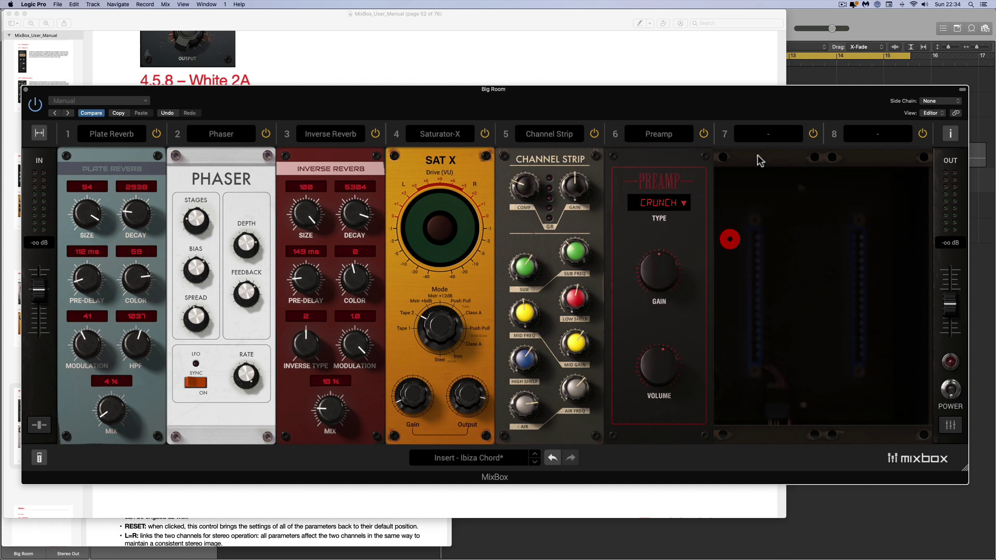
Load the British EQ module into empty slot 7, beside British Dynamics.
{"action": "left_click", "coordinate": [763, 136]}
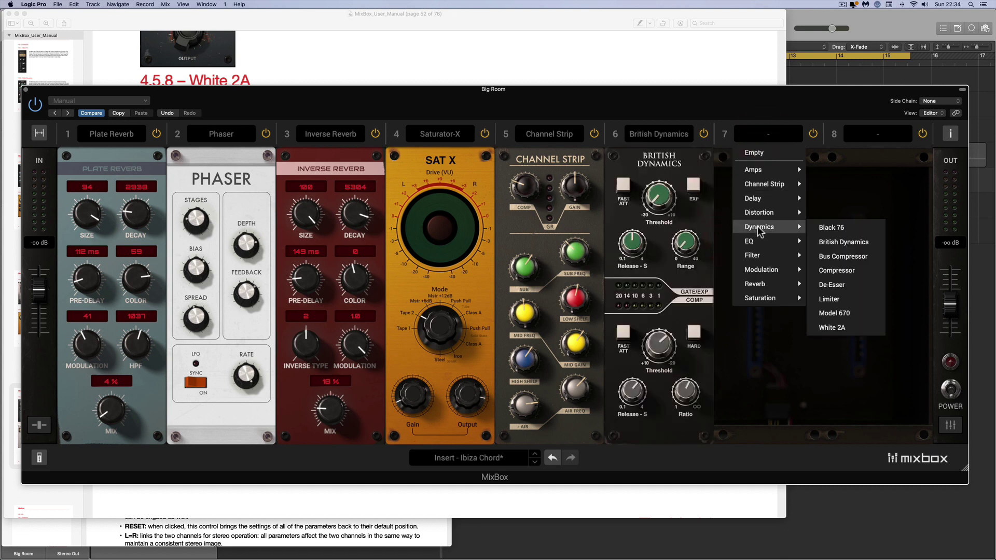
{"action": "mouse_move", "coordinate": [769, 241]}
{"action": "left_click", "coordinate": [830, 243]}
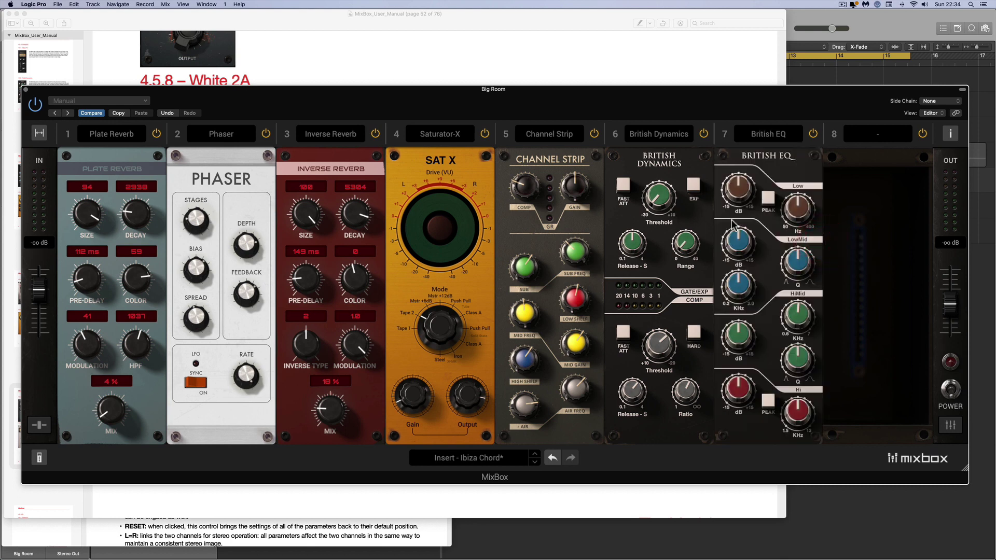
{"action": "left_click_drag", "start_coordinate": [676, 178], "coordinate": [724, 179]}
Return to the manual in Preview and read the EQ PG description in section 4.6.2.
{"action": "left_click", "coordinate": [311, 67]}
{"action": "scroll", "coordinate": [356, 310], "scroll_direction": "down", "scroll_amount": 5}
{"action": "scroll", "coordinate": [356, 311], "scroll_direction": "down", "scroll_amount": 10}
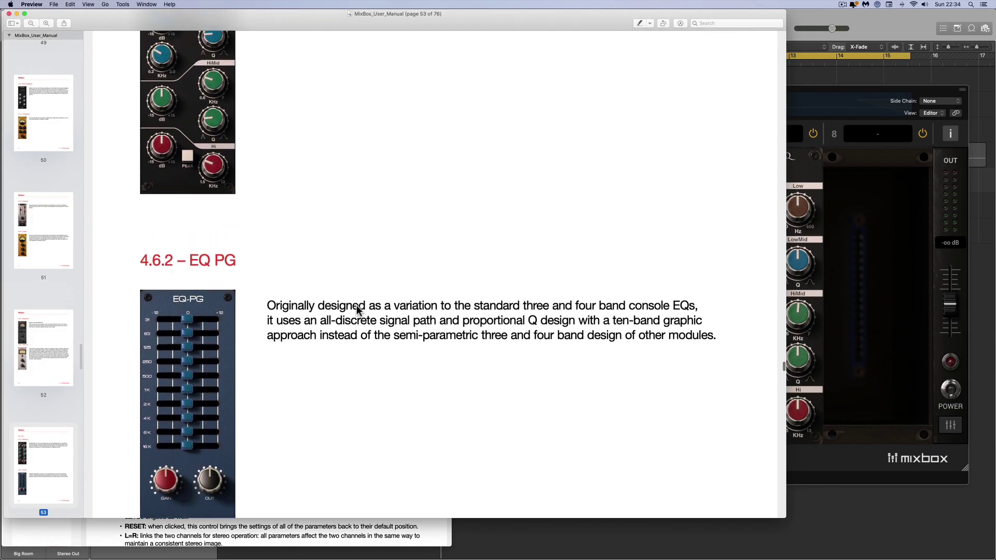
{"action": "scroll", "coordinate": [269, 223], "scroll_direction": "up", "scroll_amount": 2}
{"action": "scroll", "coordinate": [269, 223], "scroll_direction": "down", "scroll_amount": 4}
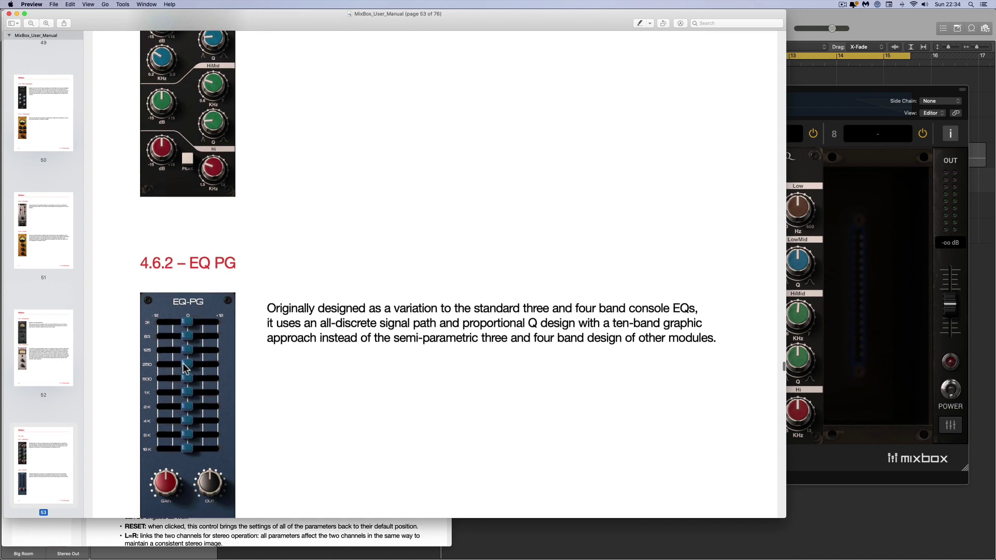
{"action": "scroll", "coordinate": [187, 378], "scroll_direction": "down", "scroll_amount": 2}
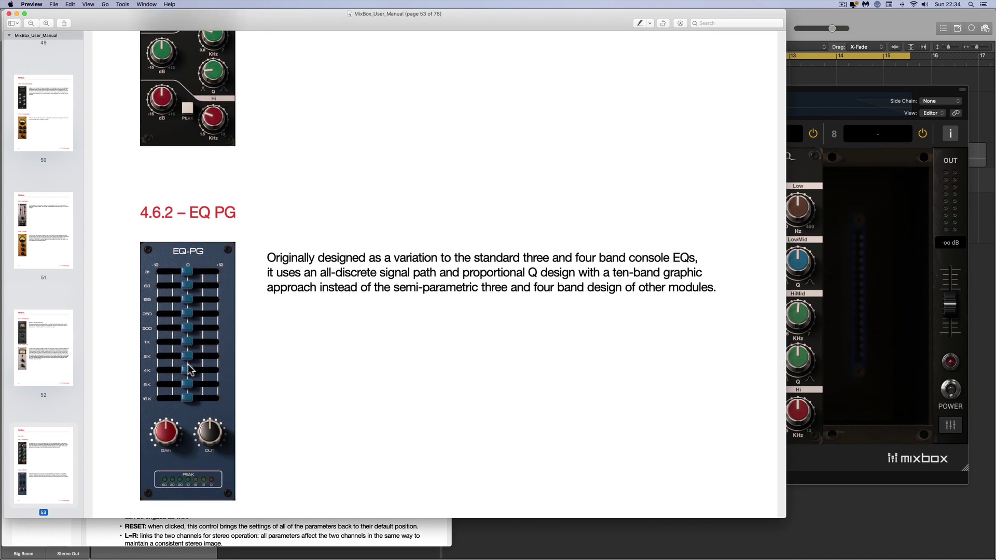
{"action": "scroll", "coordinate": [187, 387], "scroll_direction": "down", "scroll_amount": 1}
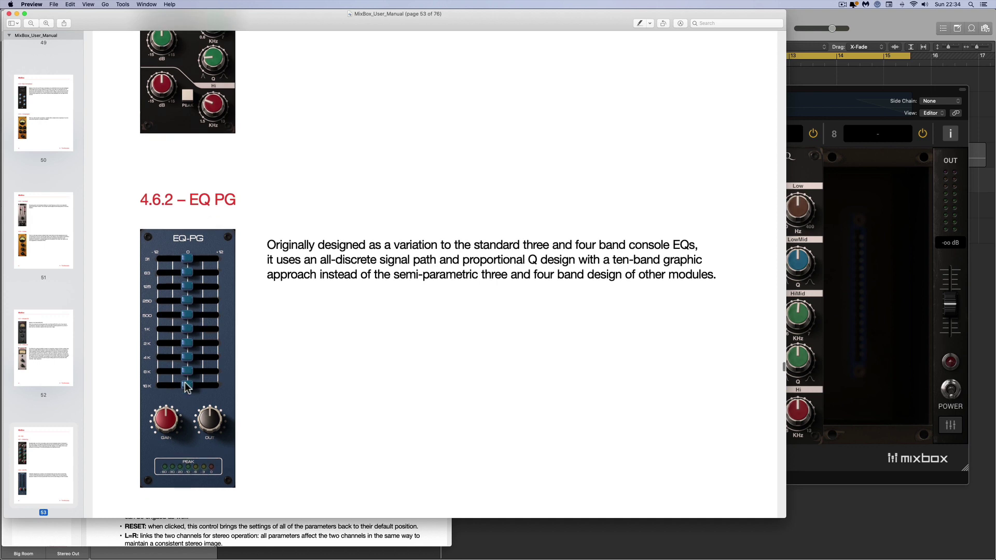
{"action": "scroll", "coordinate": [187, 387], "scroll_direction": "down", "scroll_amount": 2}
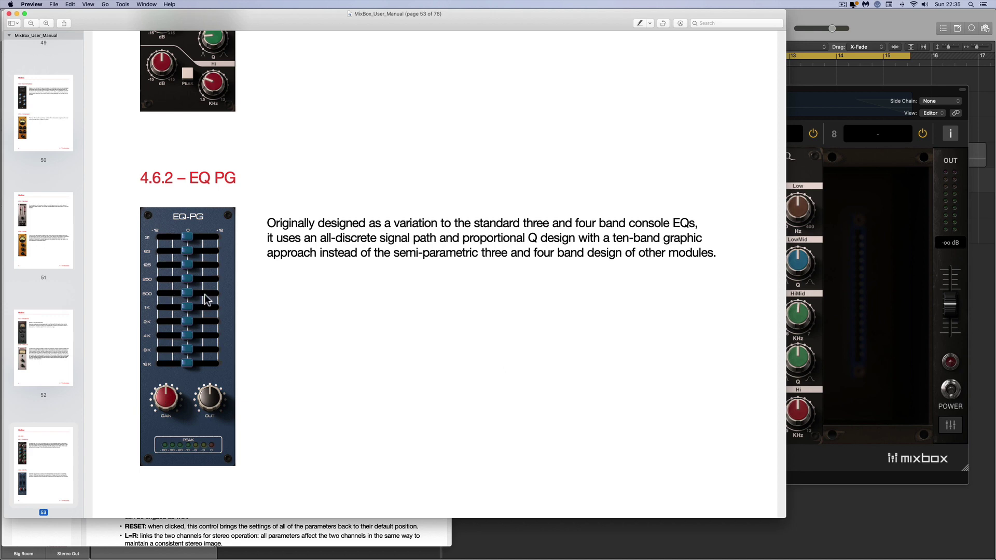
{"action": "scroll", "coordinate": [204, 294], "scroll_direction": "down", "scroll_amount": 2}
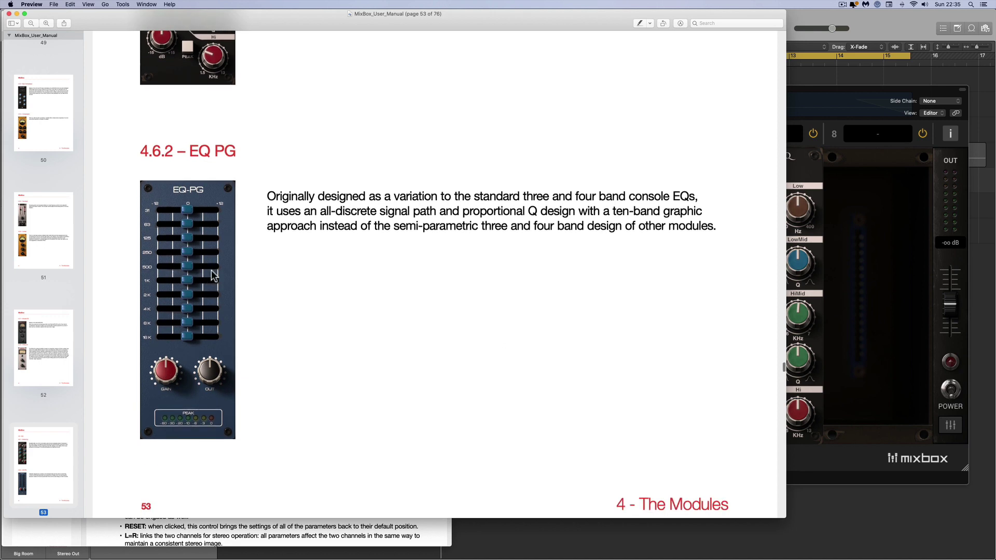
{"action": "scroll", "coordinate": [202, 273], "scroll_direction": "down", "scroll_amount": 4}
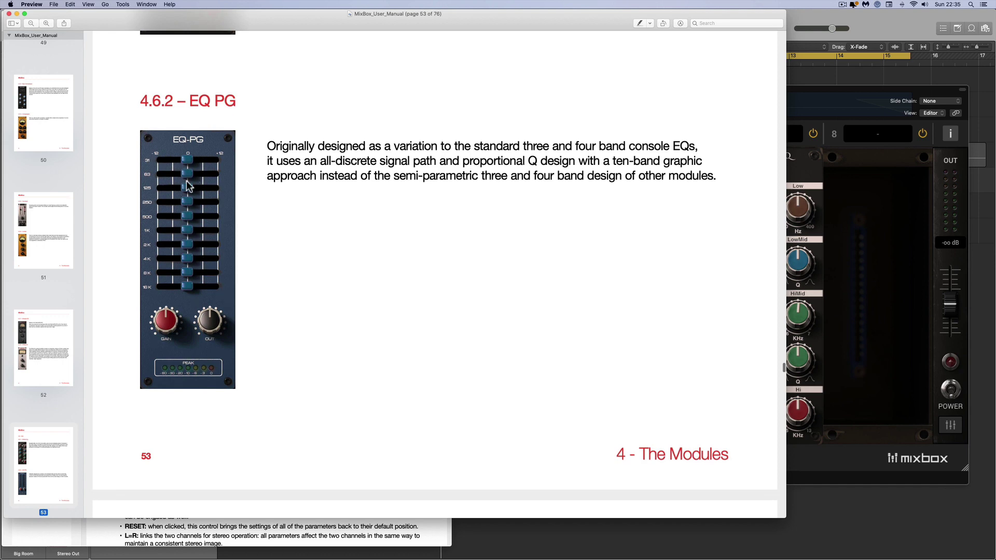
Read the Parametric EQ description in section 4.6.3 on page 54 of the manual.
{"action": "scroll", "coordinate": [196, 228], "scroll_direction": "down", "scroll_amount": 10}
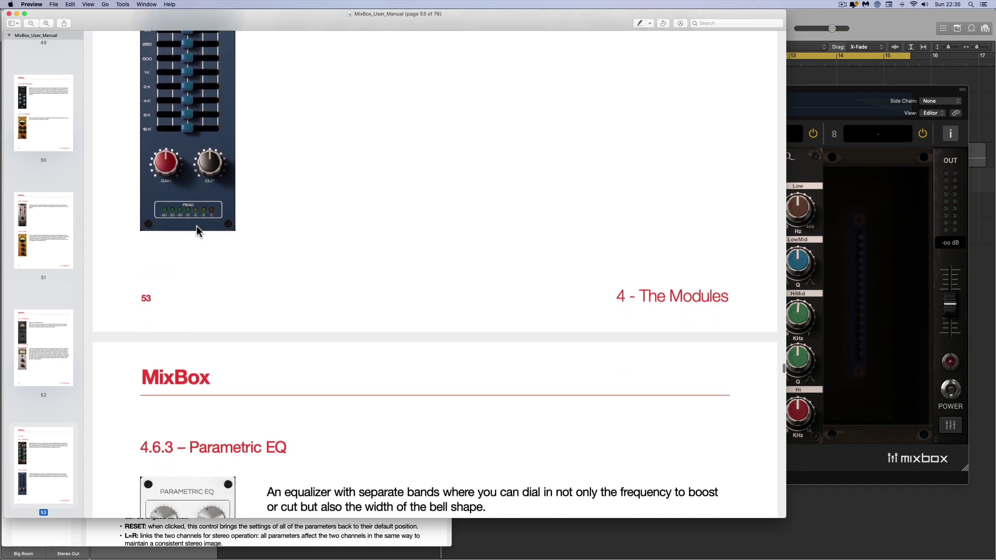
{"action": "scroll", "coordinate": [196, 226], "scroll_direction": "down", "scroll_amount": 18}
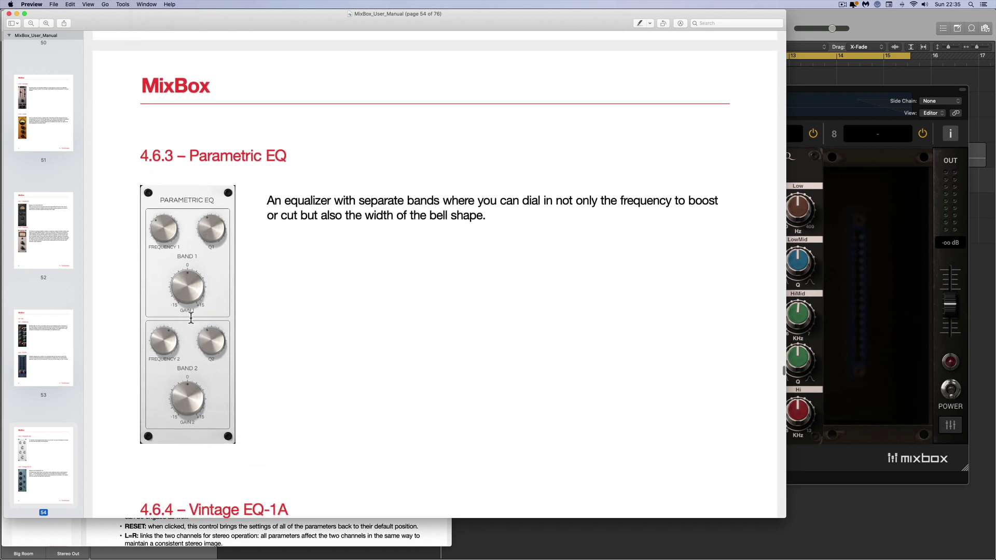
{"action": "scroll", "coordinate": [191, 318], "scroll_direction": "down", "scroll_amount": 3}
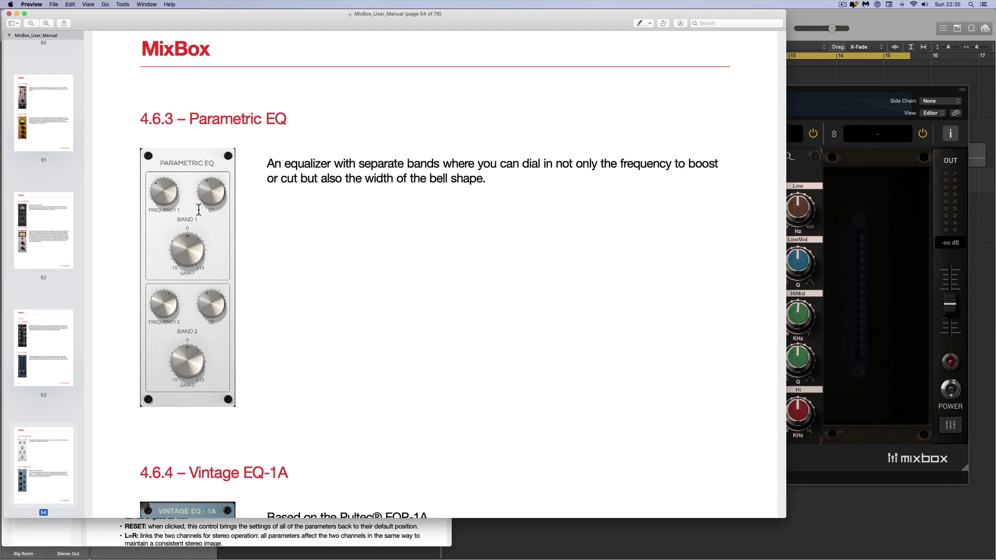
{"action": "scroll", "coordinate": [197, 280], "scroll_direction": "down", "scroll_amount": 1}
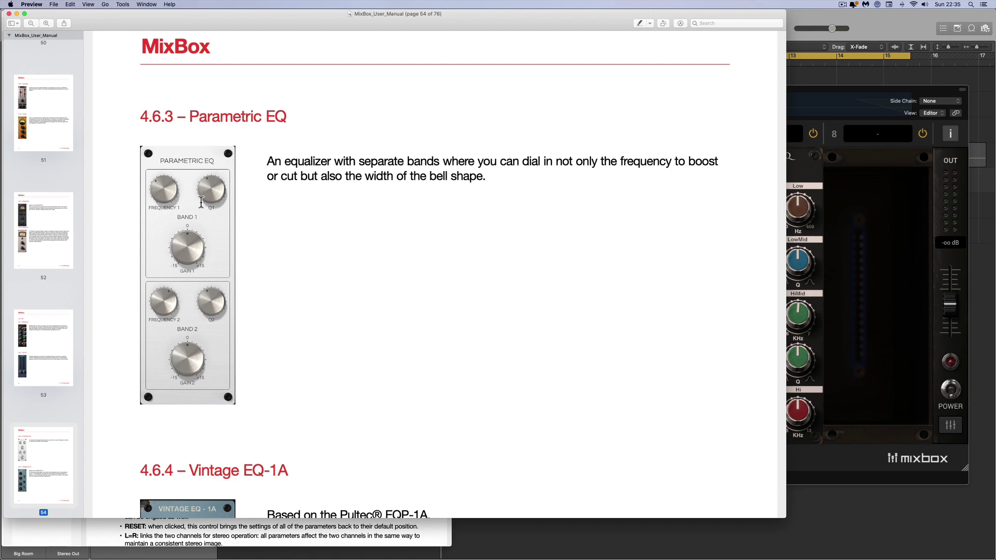
Read the Vintage EQ-1A description in section 4.6.4 and examine the module's boost and attenuation controls.
{"action": "scroll", "coordinate": [203, 223], "scroll_direction": "down", "scroll_amount": 3}
{"action": "scroll", "coordinate": [203, 224], "scroll_direction": "down", "scroll_amount": 10}
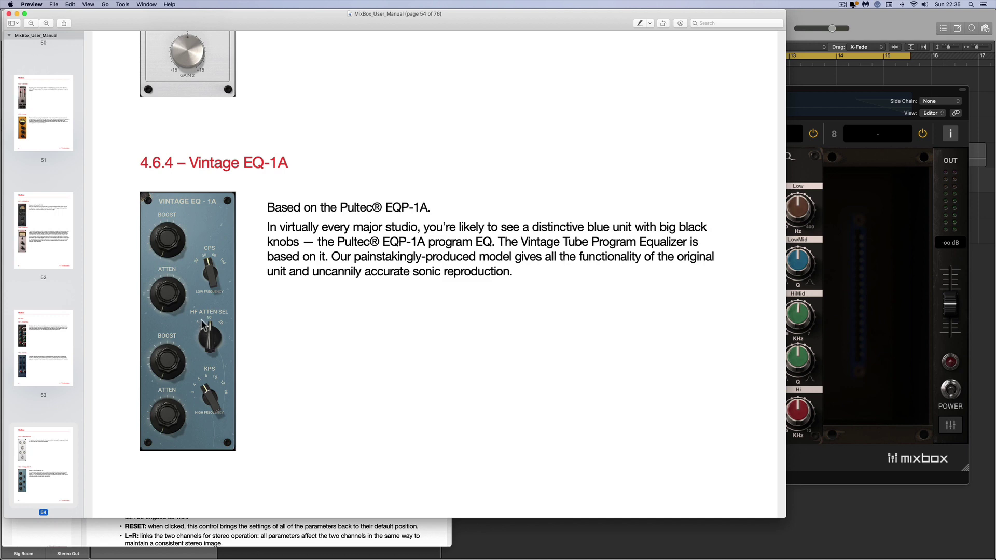
{"action": "scroll", "coordinate": [203, 326], "scroll_direction": "down", "scroll_amount": 3}
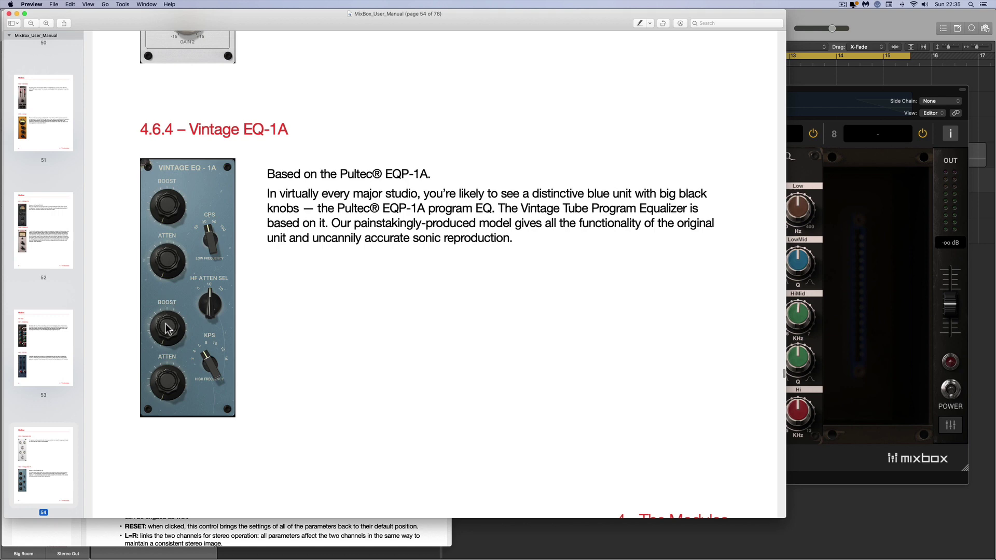
{"action": "scroll", "coordinate": [165, 324], "scroll_direction": "down", "scroll_amount": 1}
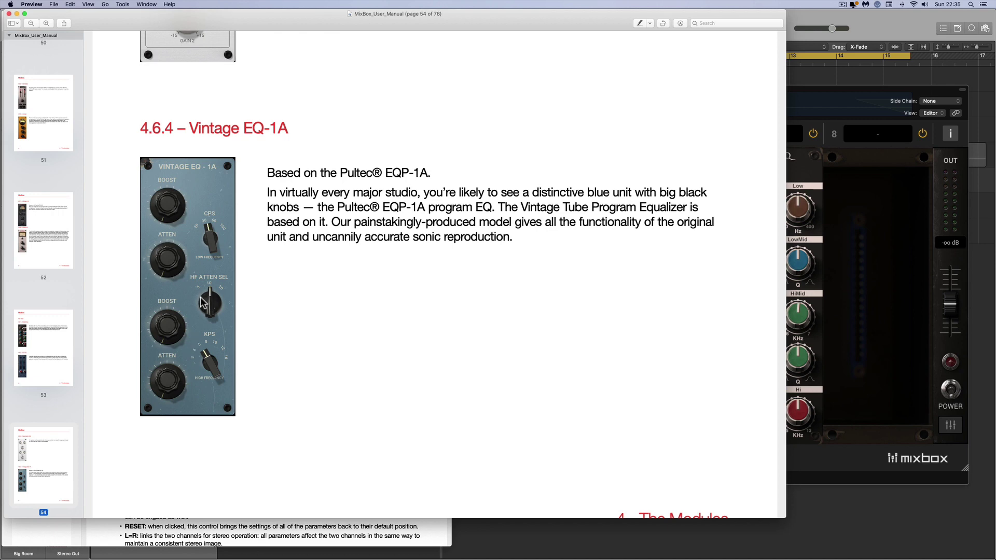
{"action": "scroll", "coordinate": [200, 295], "scroll_direction": "down", "scroll_amount": 3}
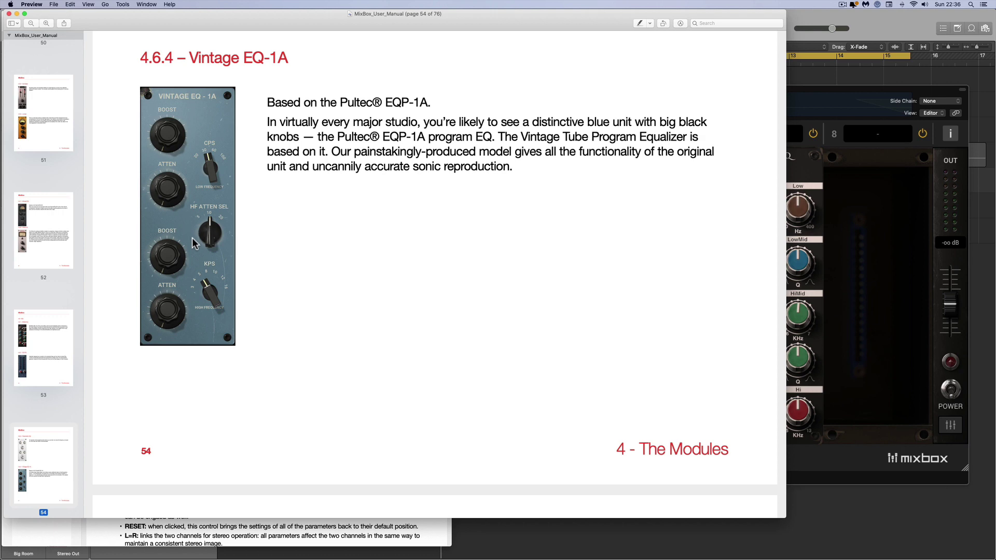
Move on to section 4.7, Filter, and read the Env Filter, Filter Formant and Filter Phaser descriptions.
{"action": "scroll", "coordinate": [192, 238], "scroll_direction": "down", "scroll_amount": 8}
{"action": "scroll", "coordinate": [193, 244], "scroll_direction": "down", "scroll_amount": 10}
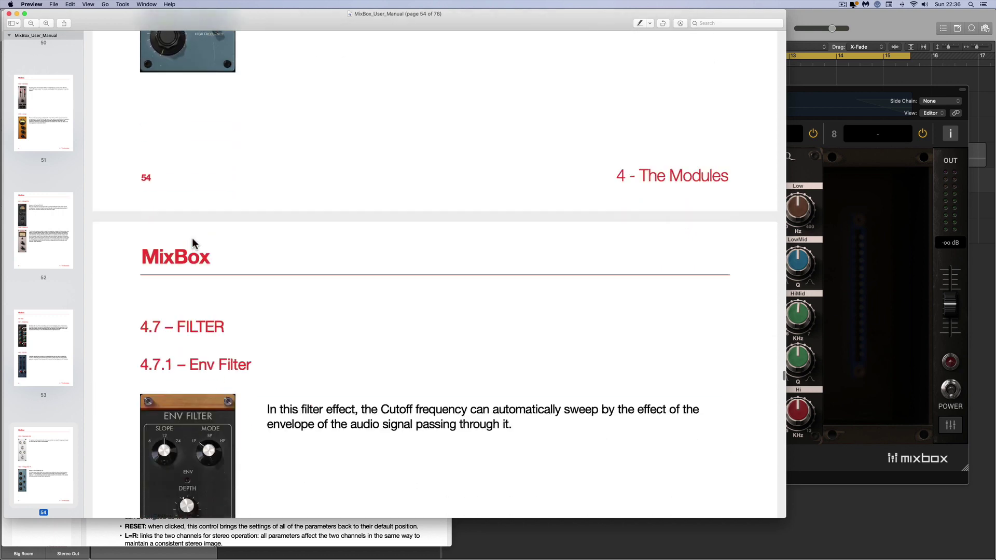
{"action": "scroll", "coordinate": [202, 253], "scroll_direction": "down", "scroll_amount": 3}
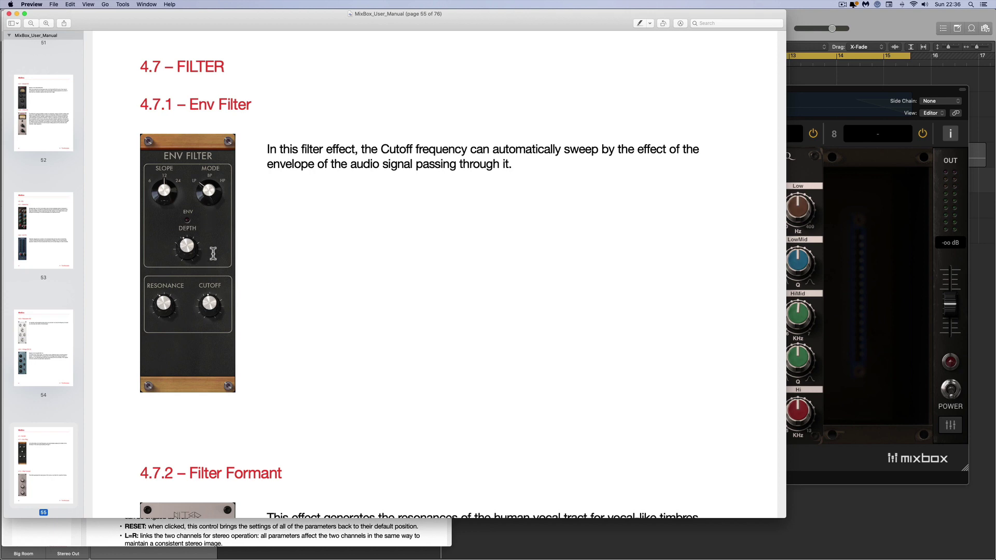
{"action": "scroll", "coordinate": [183, 239], "scroll_direction": "down", "scroll_amount": 10}
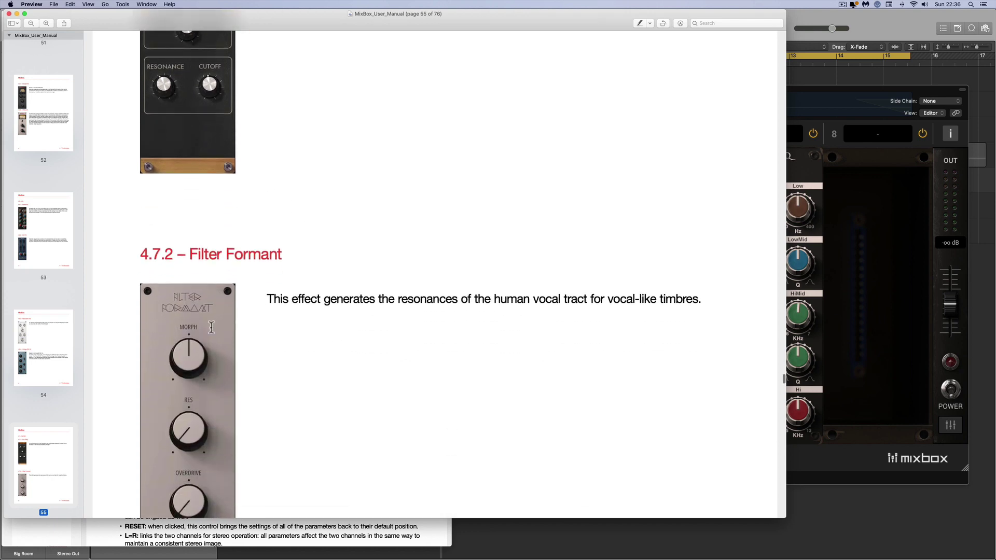
{"action": "scroll", "coordinate": [211, 327], "scroll_direction": "down", "scroll_amount": 14}
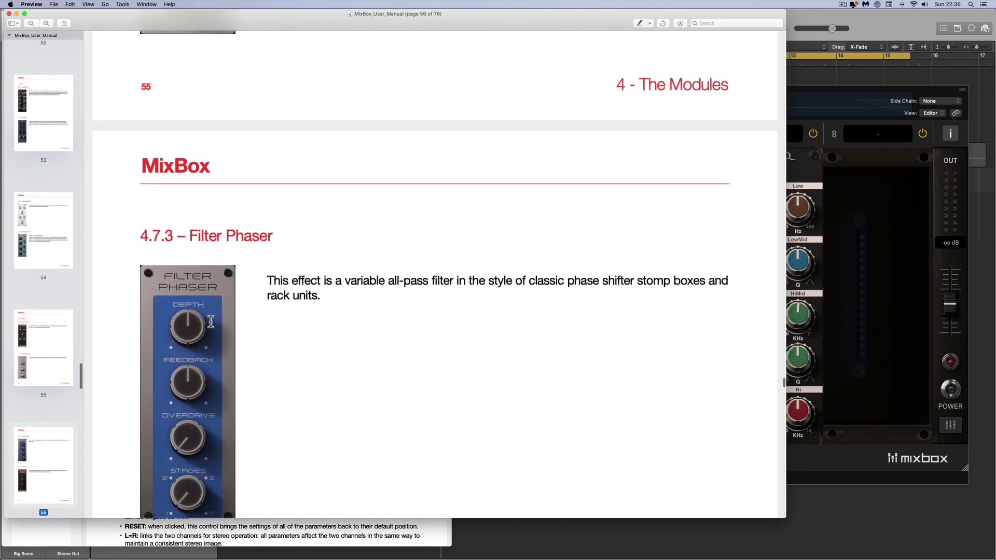
{"action": "scroll", "coordinate": [207, 330], "scroll_direction": "down", "scroll_amount": 4}
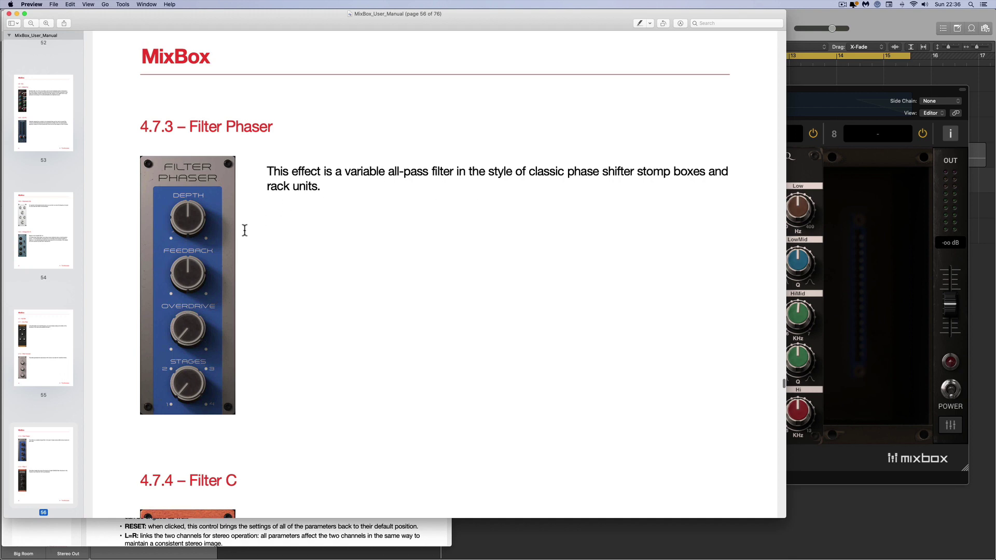
Read the Filter C, Filter M and Filter O descriptions in sections 4.7.4 to 4.7.6 of the manual.
{"action": "scroll", "coordinate": [192, 249], "scroll_direction": "down", "scroll_amount": 10}
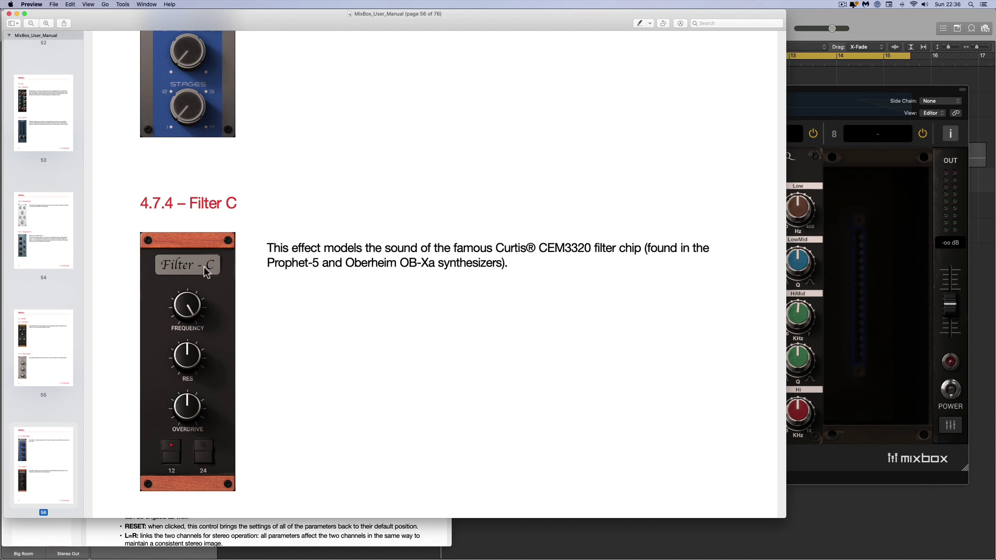
{"action": "scroll", "coordinate": [191, 265], "scroll_direction": "down", "scroll_amount": 15}
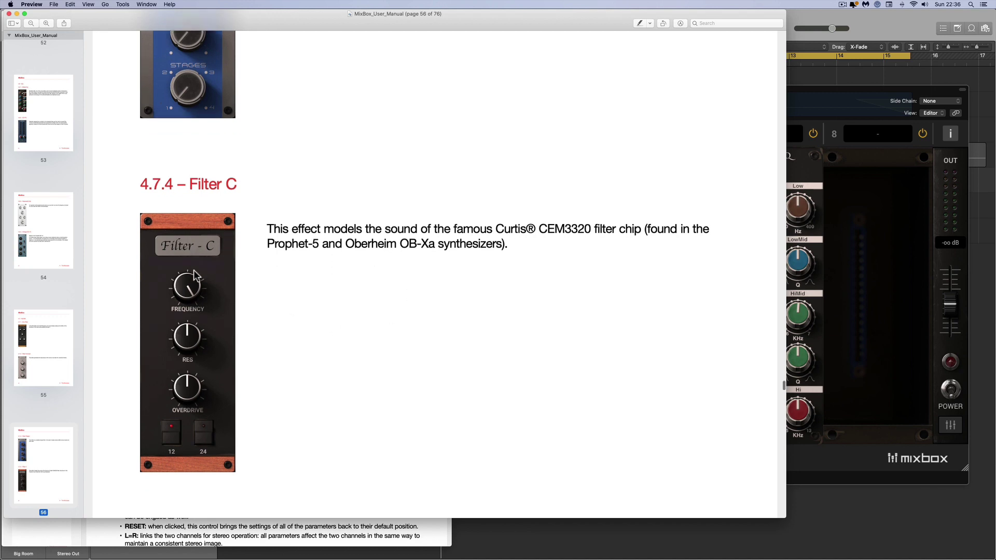
{"action": "scroll", "coordinate": [197, 264], "scroll_direction": "down", "scroll_amount": 5}
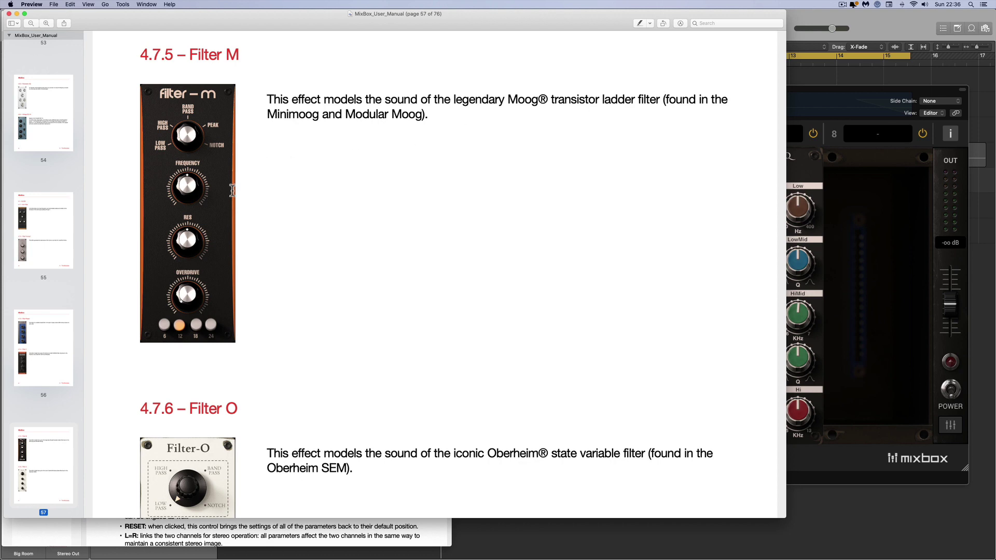
{"action": "scroll", "coordinate": [202, 254], "scroll_direction": "down", "scroll_amount": 10}
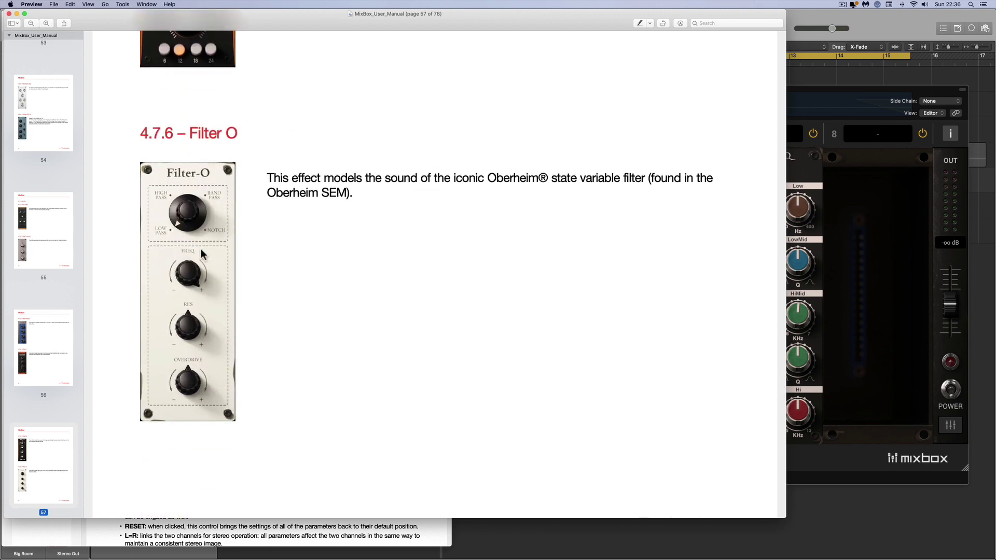
Read the Filter R description in section 4.7.7 and highlight the mention of the IR3109 filter chip.
{"action": "scroll", "coordinate": [202, 254], "scroll_direction": "down", "scroll_amount": 12}
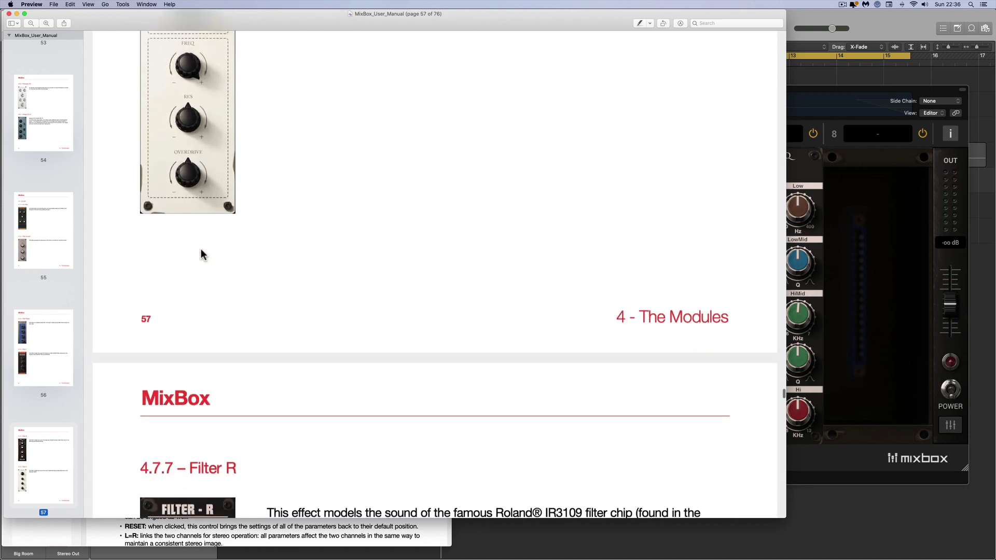
{"action": "scroll", "coordinate": [201, 250], "scroll_direction": "down", "scroll_amount": 5}
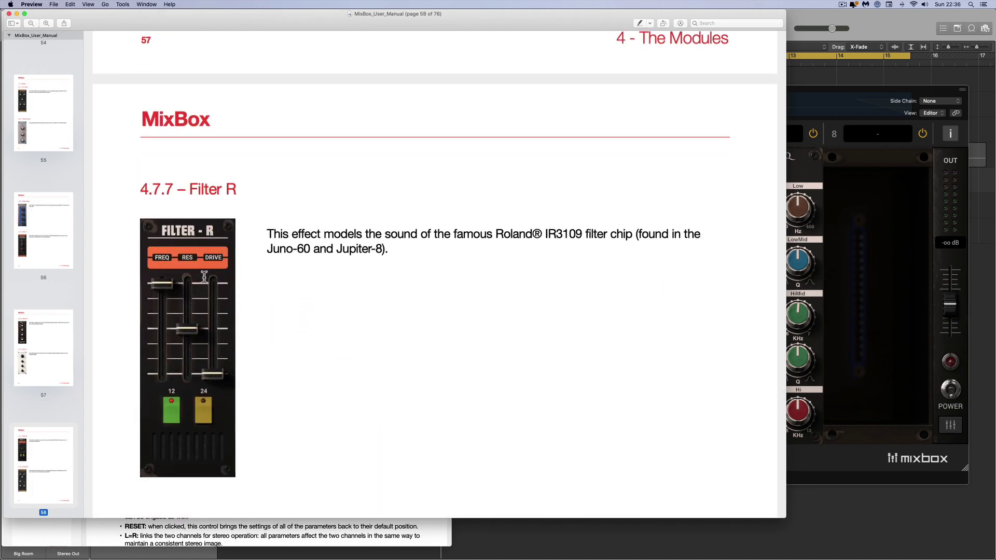
{"action": "left_click_drag", "start_coordinate": [543, 234], "coordinate": [619, 232]}
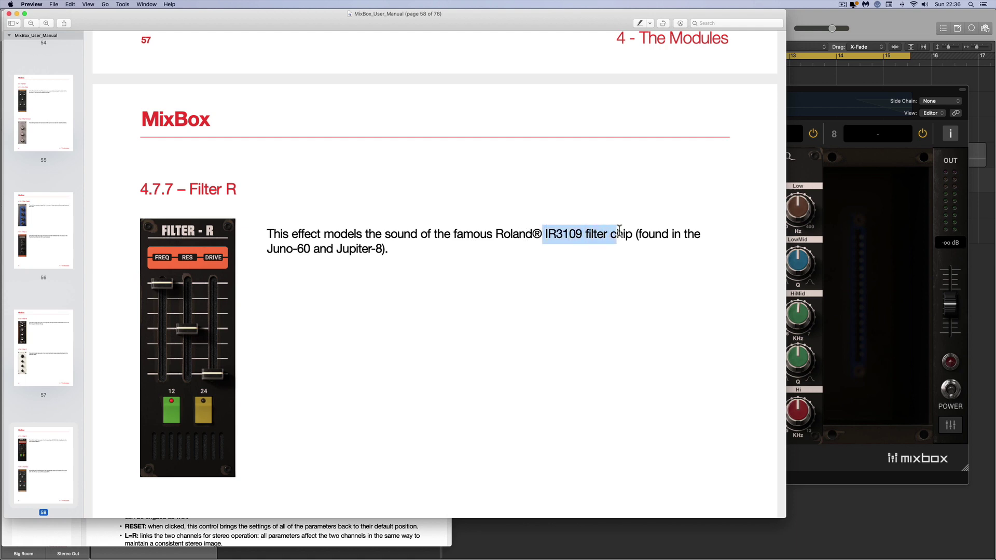
Read the LFO Filter description in section 4.7.8 and examine the module's slope, mode, rate and sync controls.
{"action": "scroll", "coordinate": [438, 265], "scroll_direction": "down", "scroll_amount": 12}
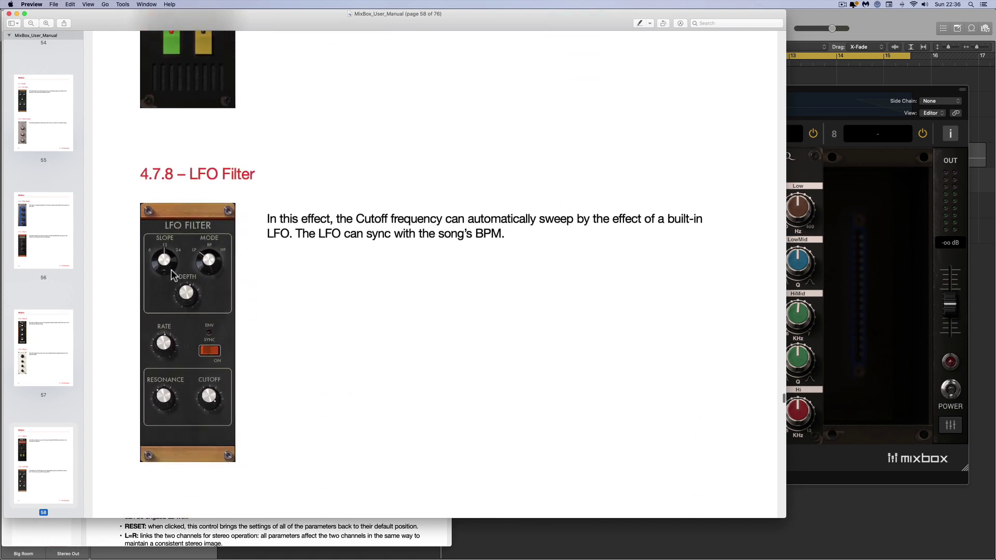
{"action": "scroll", "coordinate": [311, 259], "scroll_direction": "down", "scroll_amount": 3}
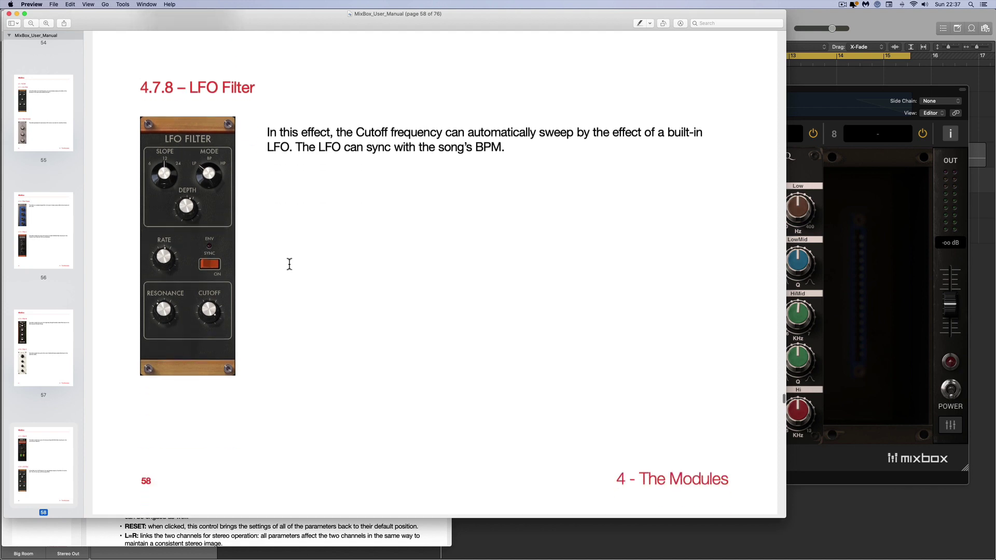
{"action": "scroll", "coordinate": [254, 257], "scroll_direction": "down", "scroll_amount": 1}
{"action": "scroll", "coordinate": [394, 147], "scroll_direction": "down", "scroll_amount": 7}
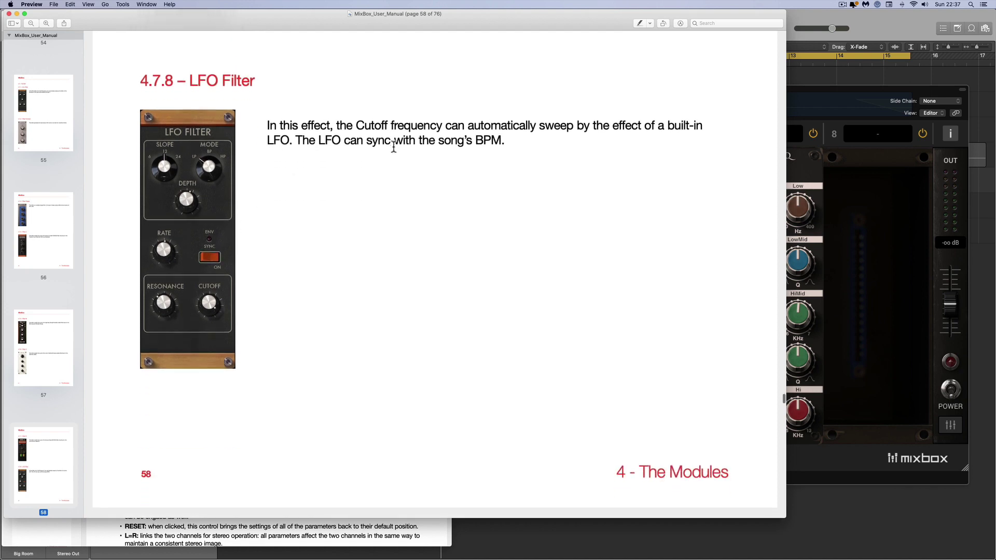
Read the Multi Filter and Wah 47 descriptions in sections 4.7.9 and 4.7.10 on page 59.
{"action": "scroll", "coordinate": [394, 147], "scroll_direction": "down", "scroll_amount": 7}
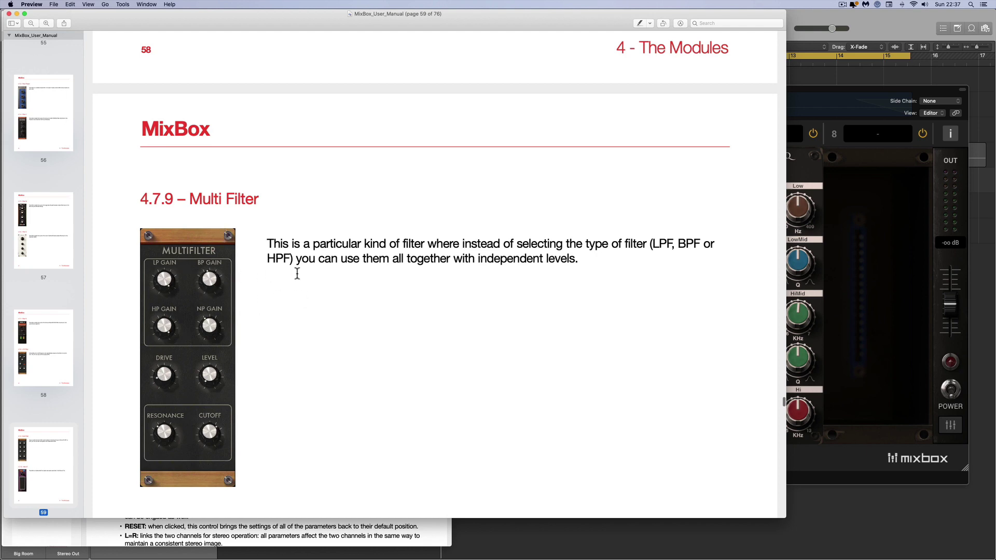
{"action": "scroll", "coordinate": [311, 272], "scroll_direction": "down", "scroll_amount": 4}
{"action": "scroll", "coordinate": [332, 275], "scroll_direction": "down", "scroll_amount": 5}
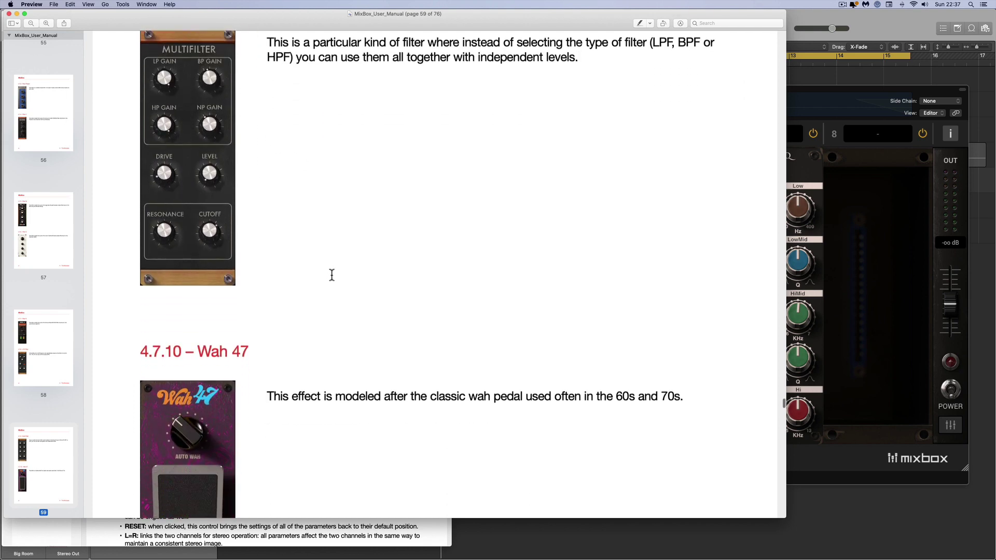
{"action": "scroll", "coordinate": [188, 454], "scroll_direction": "down", "scroll_amount": 2}
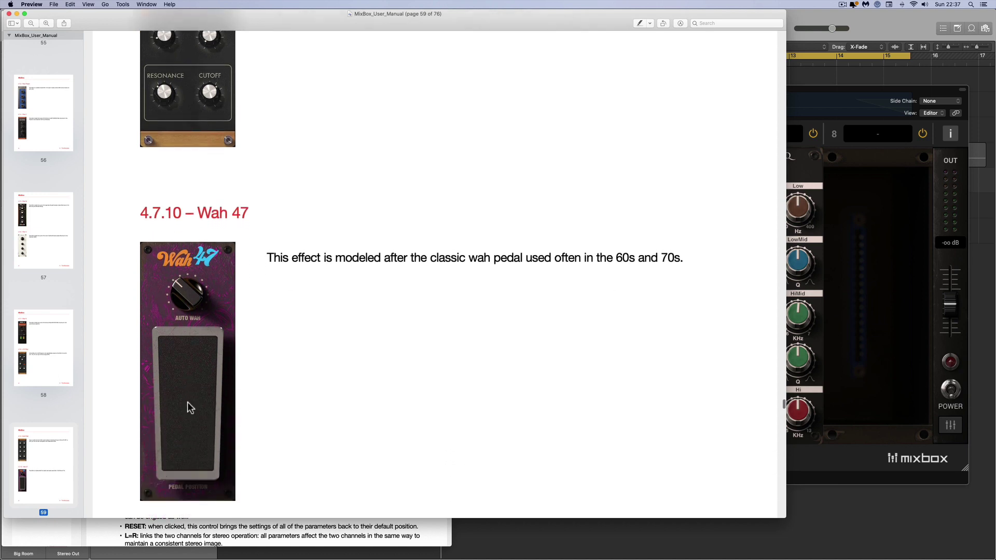
{"action": "scroll", "coordinate": [187, 402], "scroll_direction": "down", "scroll_amount": 2}
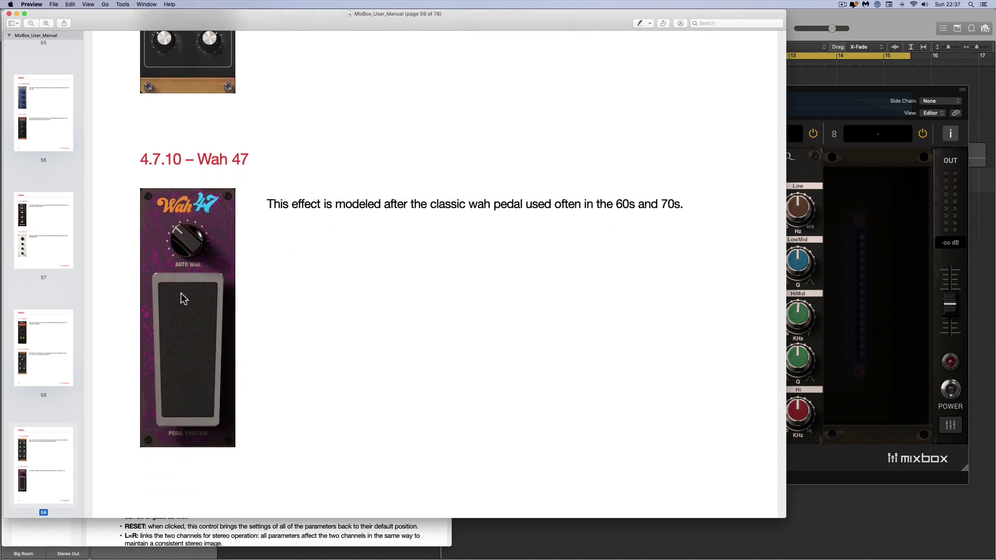
Switch to the MixBox window in Logic Pro and replace the British EQ in slot 7 with the Wah 47 filter.
{"action": "left_click", "coordinate": [845, 93]}
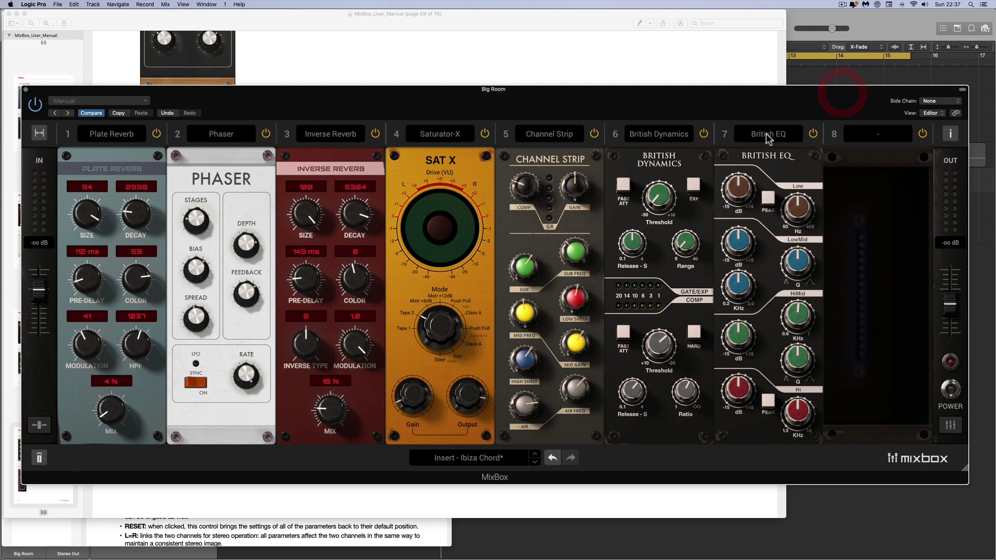
{"action": "left_click", "coordinate": [767, 134]}
{"action": "mouse_move", "coordinate": [765, 249]}
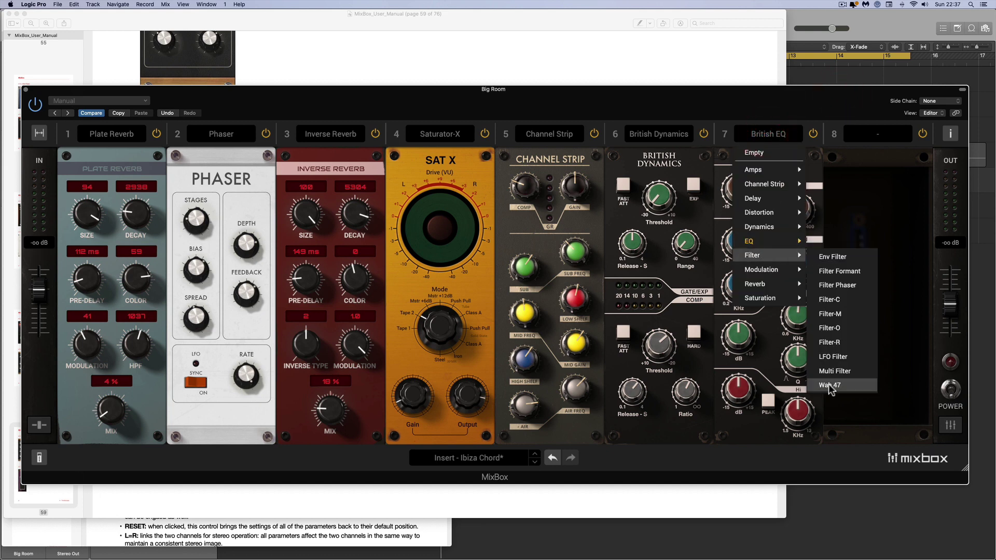
{"action": "left_click", "coordinate": [829, 388]}
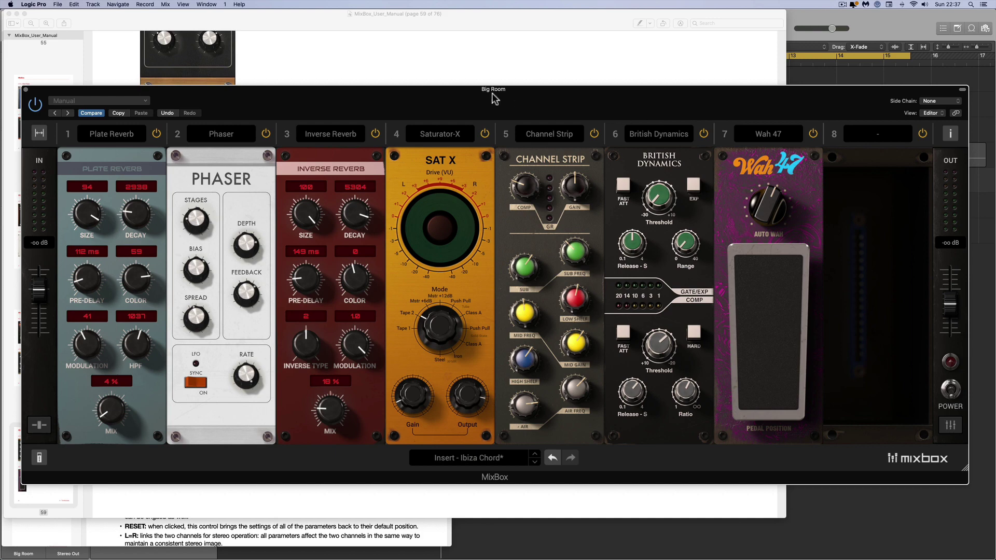
Return to the manual in Preview and read the AM Modulator description in section 4.8.1, Modulation.
{"action": "left_click", "coordinate": [567, 65]}
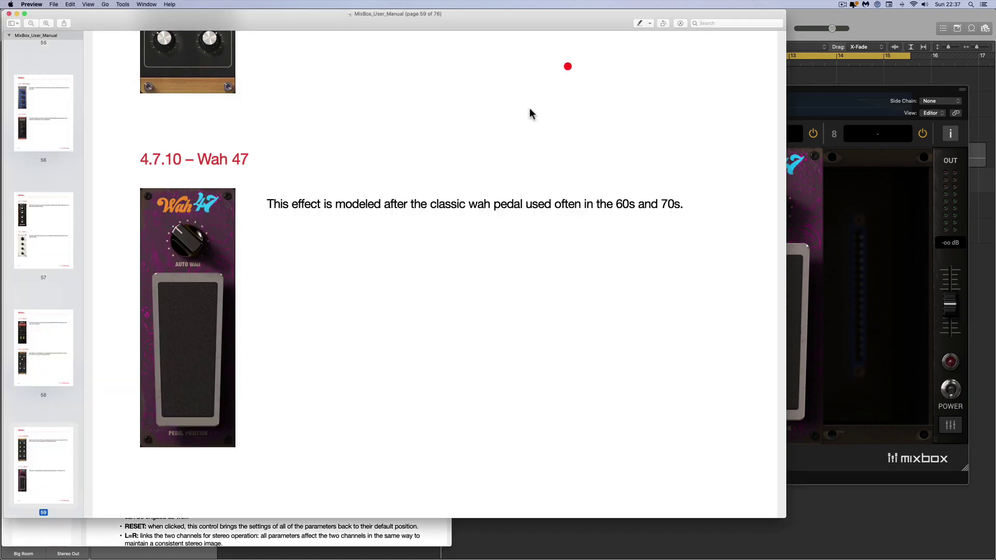
{"action": "scroll", "coordinate": [340, 239], "scroll_direction": "down", "scroll_amount": 10}
{"action": "scroll", "coordinate": [341, 238], "scroll_direction": "down", "scroll_amount": 10}
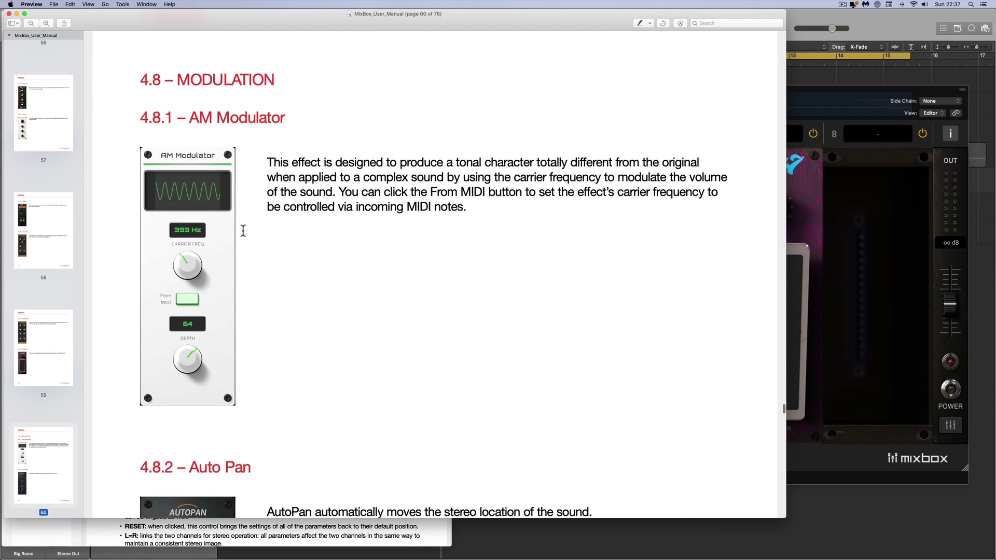
{"action": "scroll", "coordinate": [287, 233], "scroll_direction": "down", "scroll_amount": 3}
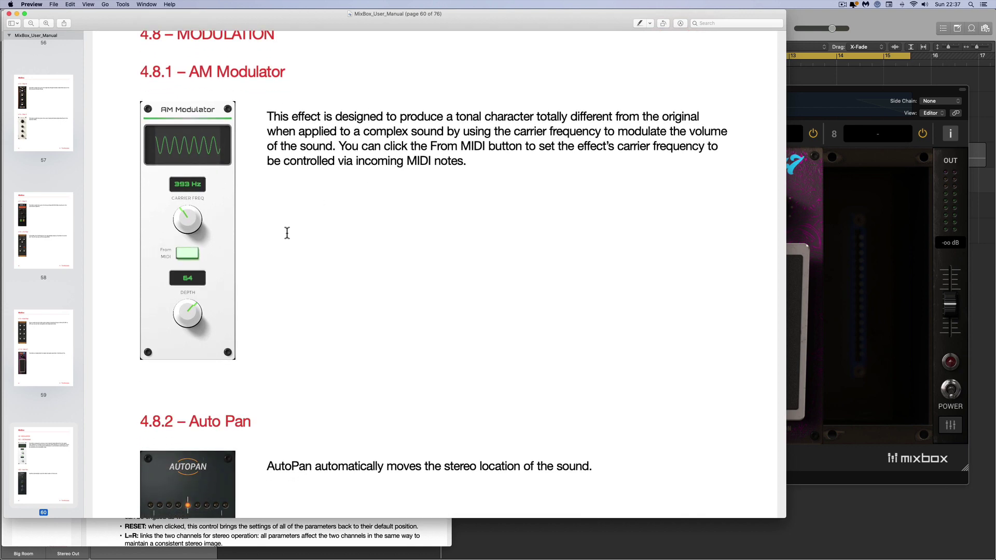
{"action": "scroll", "coordinate": [287, 233], "scroll_direction": "down", "scroll_amount": 2}
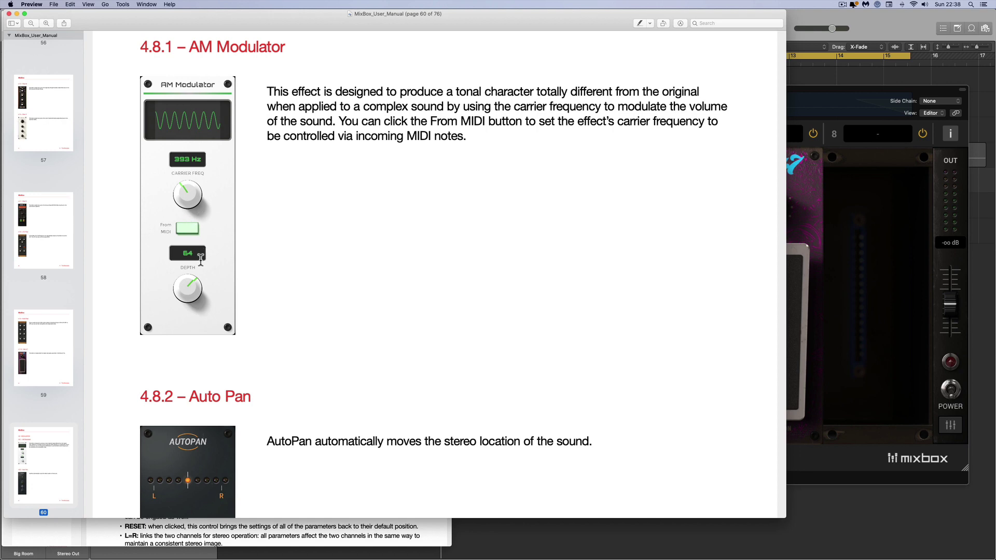
Read the Auto Pan and Chorus descriptions in sections 4.8.2 and 4.8.3 of the manual.
{"action": "scroll", "coordinate": [201, 254], "scroll_direction": "down", "scroll_amount": 5}
{"action": "scroll", "coordinate": [201, 260], "scroll_direction": "down", "scroll_amount": 10}
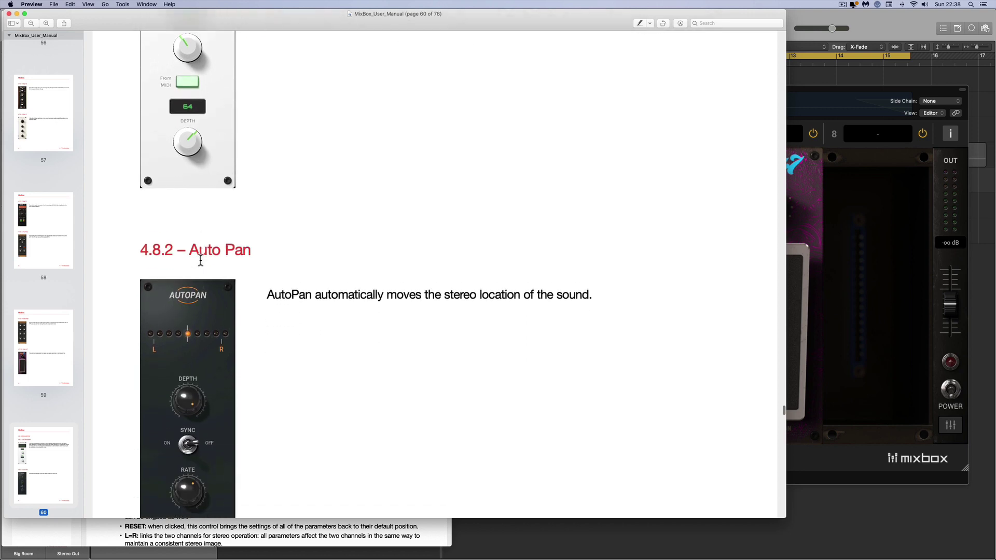
{"action": "scroll", "coordinate": [201, 283], "scroll_direction": "down", "scroll_amount": 15}
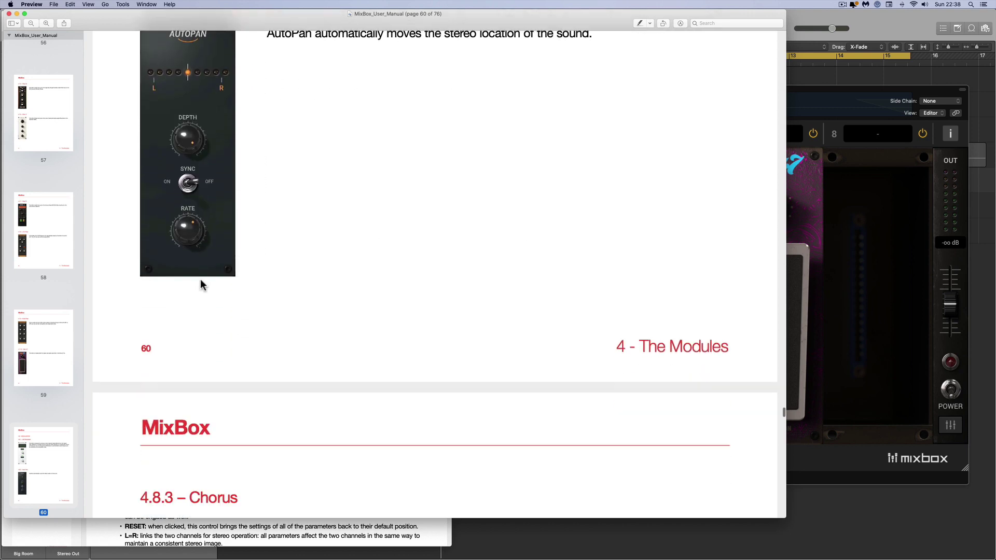
{"action": "scroll", "coordinate": [201, 306], "scroll_direction": "down", "scroll_amount": 2}
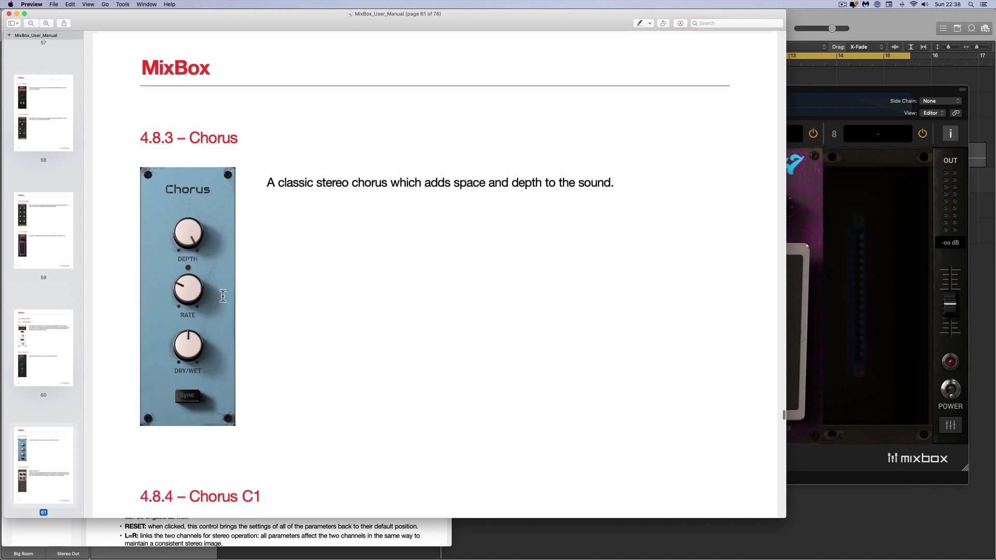
Read the Chorus C1 description in section 4.8.4 and examine the module's chorus and vibrato controls.
{"action": "scroll", "coordinate": [286, 258], "scroll_direction": "down", "scroll_amount": 6}
{"action": "scroll", "coordinate": [286, 256], "scroll_direction": "down", "scroll_amount": 6}
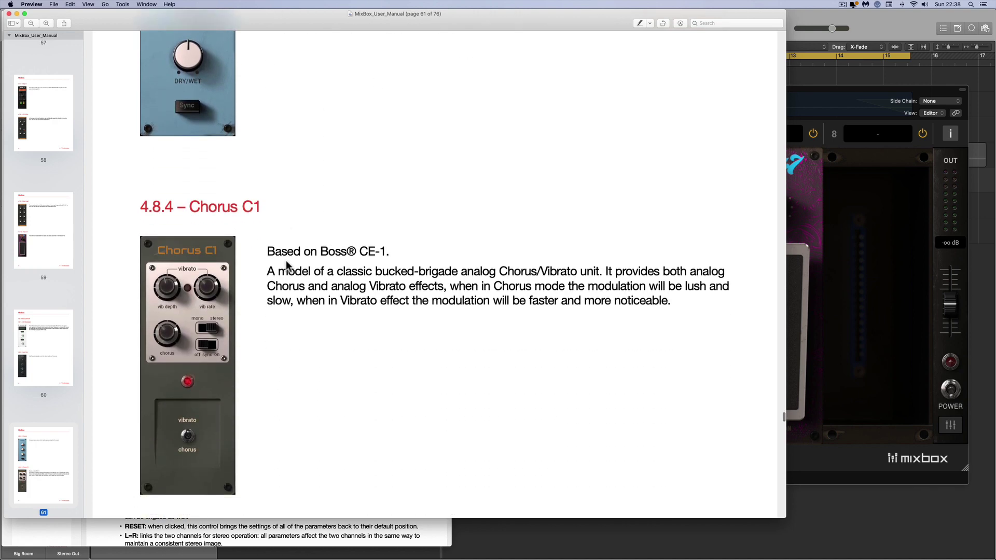
{"action": "scroll", "coordinate": [322, 262], "scroll_direction": "down", "scroll_amount": 2}
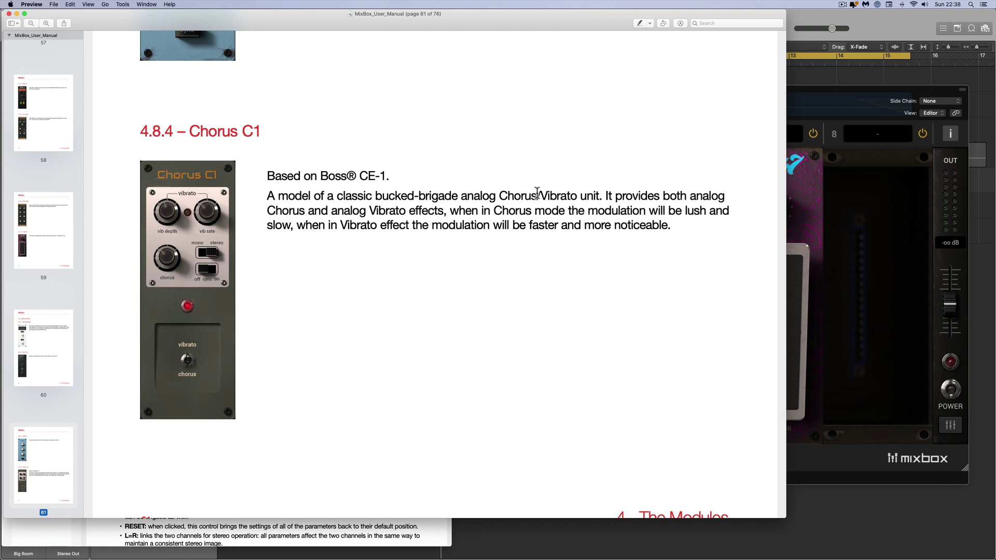
Read the Electric Flanger and Ensemble descriptions in sections 4.8.5 and 4.8.6 on page 62.
{"action": "scroll", "coordinate": [309, 251], "scroll_direction": "down", "scroll_amount": 4}
{"action": "scroll", "coordinate": [194, 244], "scroll_direction": "down", "scroll_amount": 16}
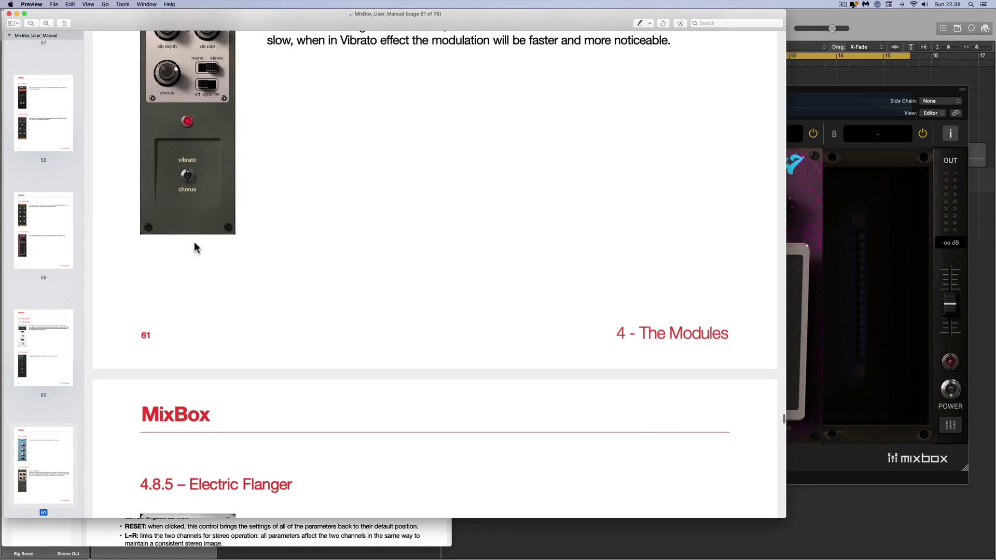
{"action": "scroll", "coordinate": [205, 295], "scroll_direction": "down", "scroll_amount": 14}
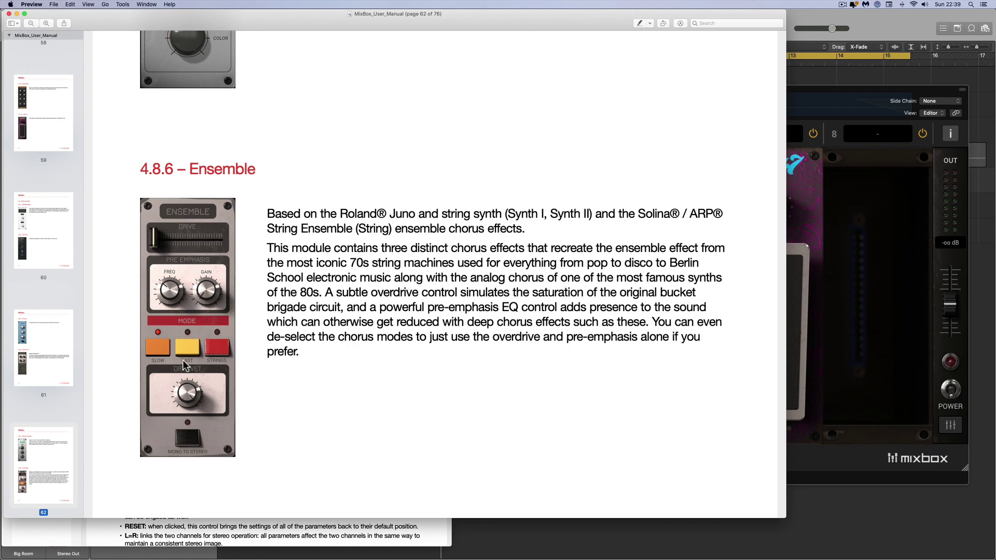
Read the Env Flanger and Flanger descriptions in sections 4.8.7 and 4.8.8 on page 63.
{"action": "scroll", "coordinate": [184, 364], "scroll_direction": "down", "scroll_amount": 15}
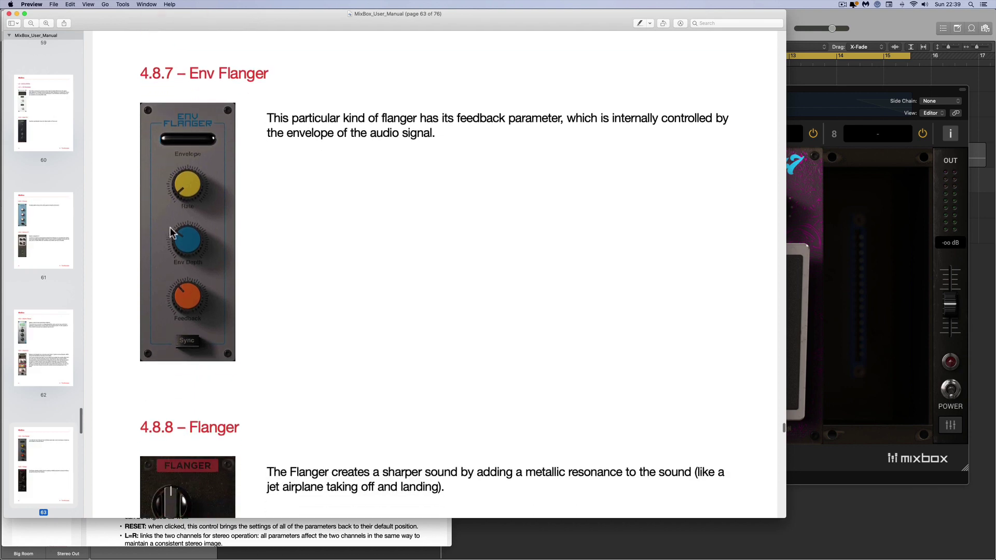
{"action": "scroll", "coordinate": [179, 313], "scroll_direction": "down", "scroll_amount": 8}
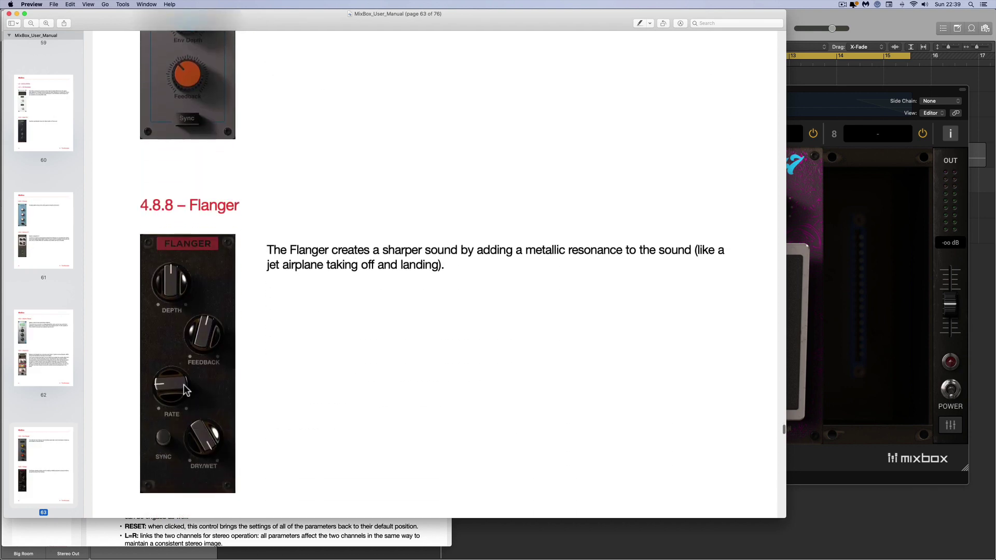
{"action": "scroll", "coordinate": [184, 387], "scroll_direction": "down", "scroll_amount": 2}
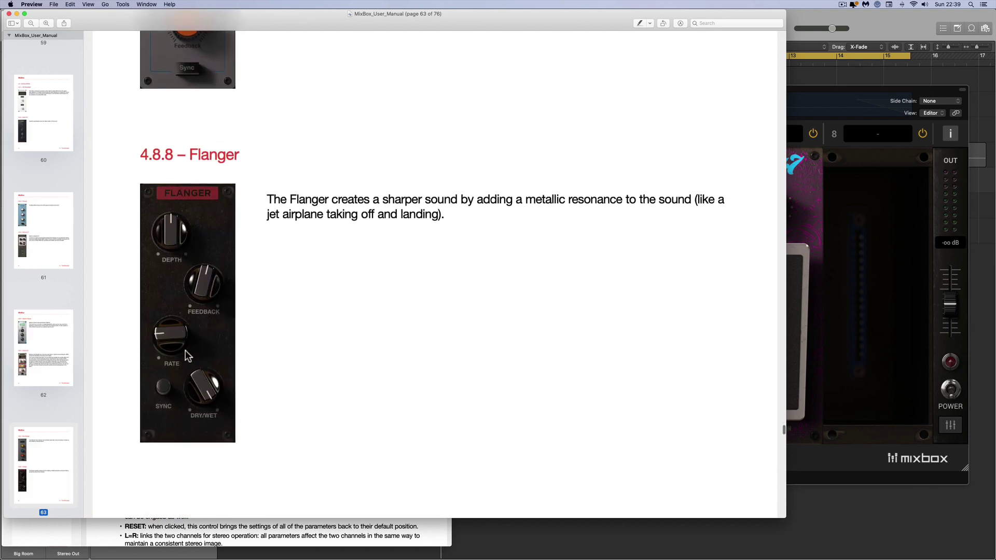
Read the FM Modulator and Multi Chorus descriptions in sections 4.8.9 and 4.8.10 on page 64.
{"action": "scroll", "coordinate": [186, 350], "scroll_direction": "down", "scroll_amount": 20}
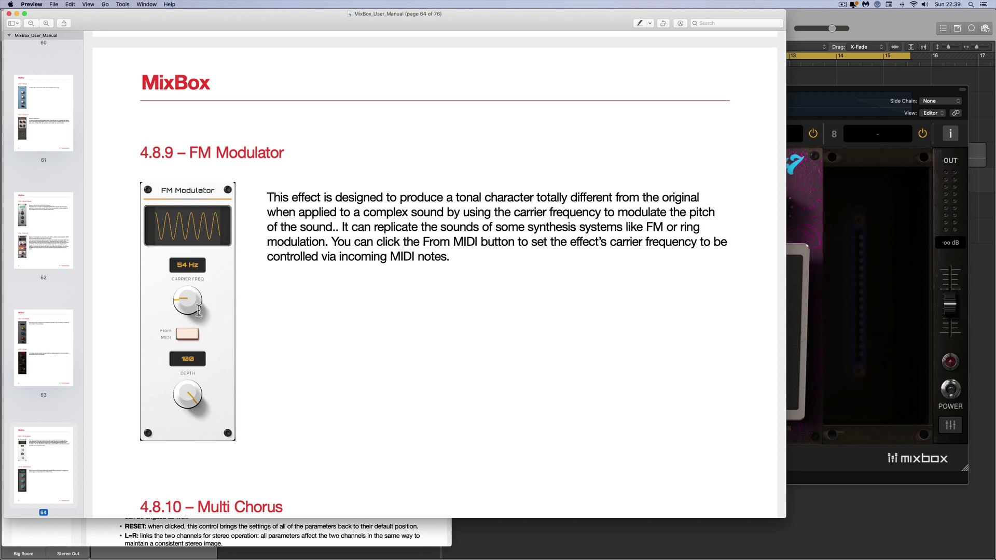
{"action": "scroll", "coordinate": [262, 315], "scroll_direction": "down", "scroll_amount": 3}
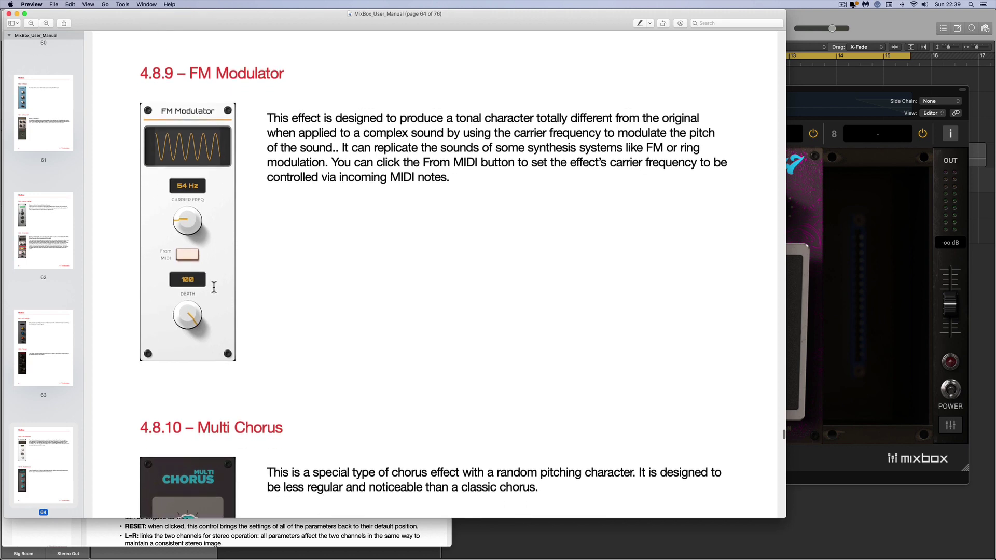
{"action": "scroll", "coordinate": [184, 168], "scroll_direction": "up", "scroll_amount": 1}
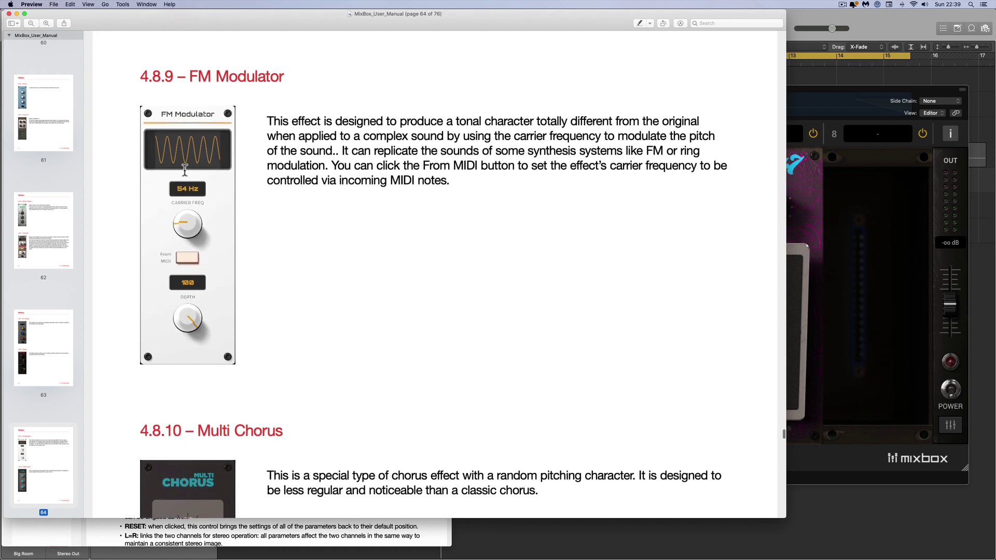
{"action": "scroll", "coordinate": [188, 229], "scroll_direction": "down", "scroll_amount": 9}
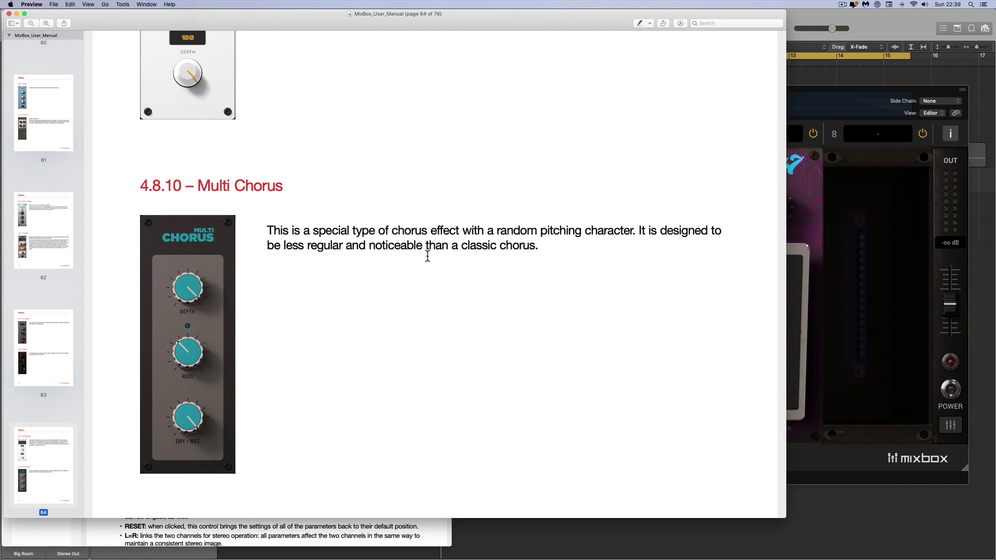
Read the Opto Tremolo and Phaser descriptions in sections 4.8.11 and 4.8.12 on page 65.
{"action": "scroll", "coordinate": [427, 255], "scroll_direction": "down", "scroll_amount": 2}
{"action": "scroll", "coordinate": [427, 256], "scroll_direction": "down", "scroll_amount": 15}
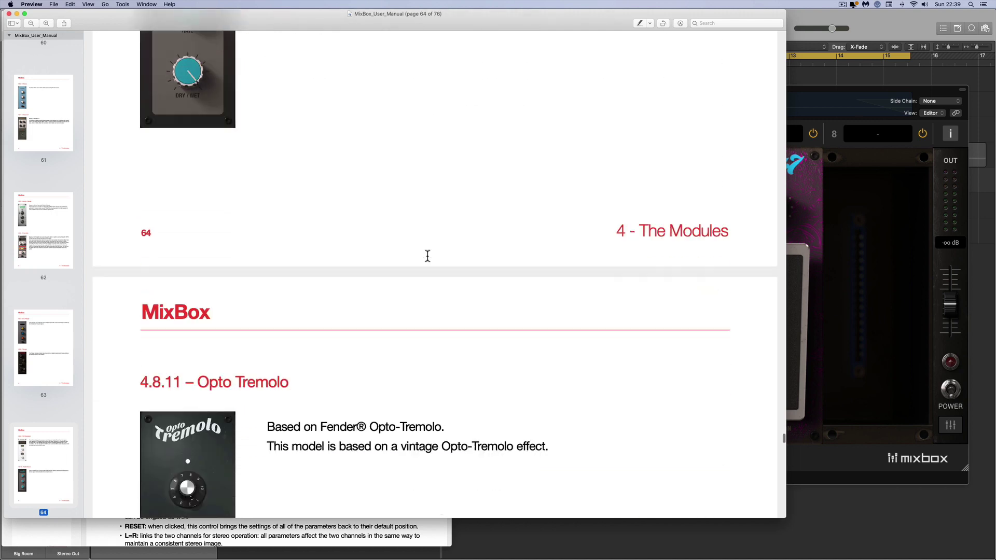
{"action": "scroll", "coordinate": [428, 256], "scroll_direction": "down", "scroll_amount": 3}
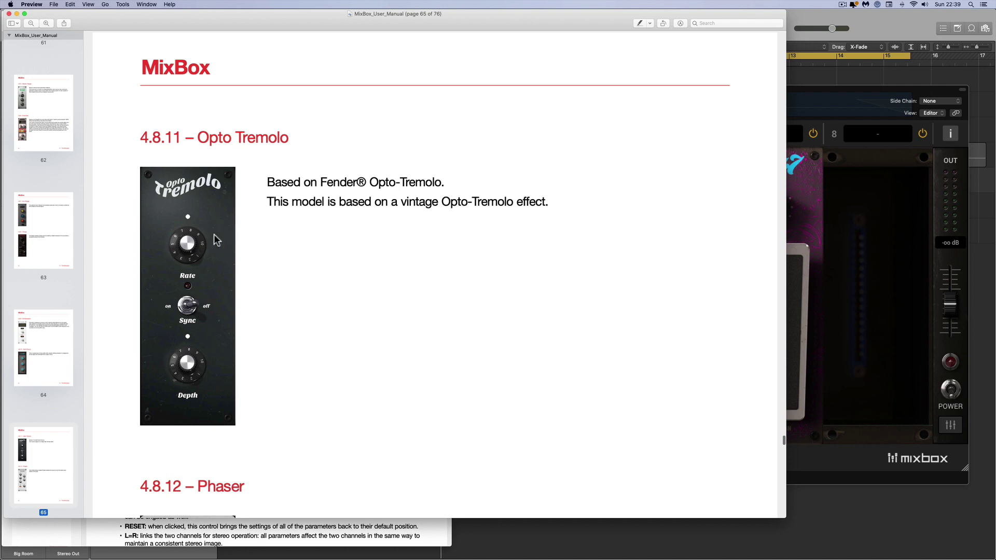
{"action": "scroll", "coordinate": [363, 247], "scroll_direction": "down", "scroll_amount": 10}
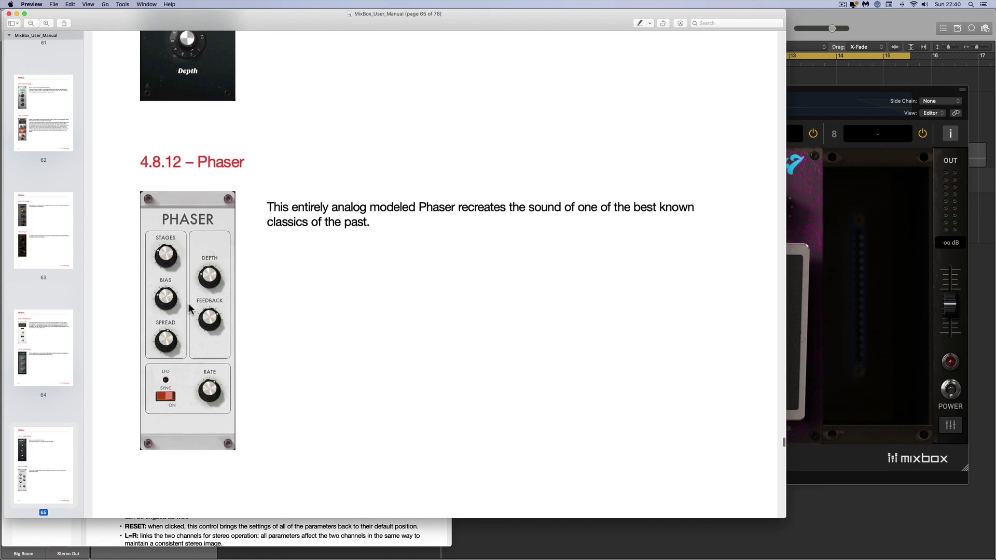
Read the Rotary Speaker and Slicer descriptions in sections 4.8.13 and 4.8.14 on page 66.
{"action": "scroll", "coordinate": [188, 305], "scroll_direction": "down", "scroll_amount": 3}
{"action": "scroll", "coordinate": [188, 307], "scroll_direction": "down", "scroll_amount": 14}
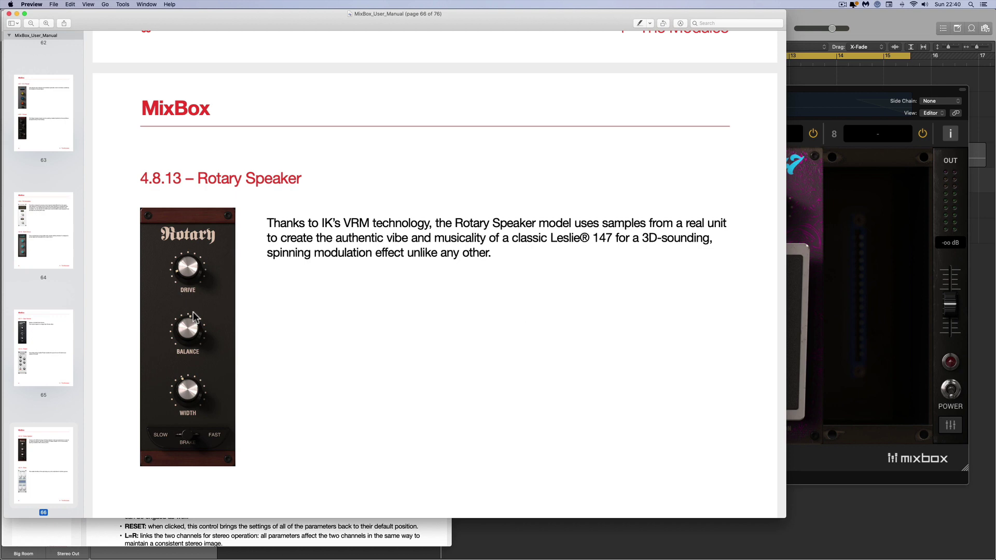
{"action": "scroll", "coordinate": [288, 363], "scroll_direction": "down", "scroll_amount": 5}
{"action": "scroll", "coordinate": [291, 356], "scroll_direction": "down", "scroll_amount": 6}
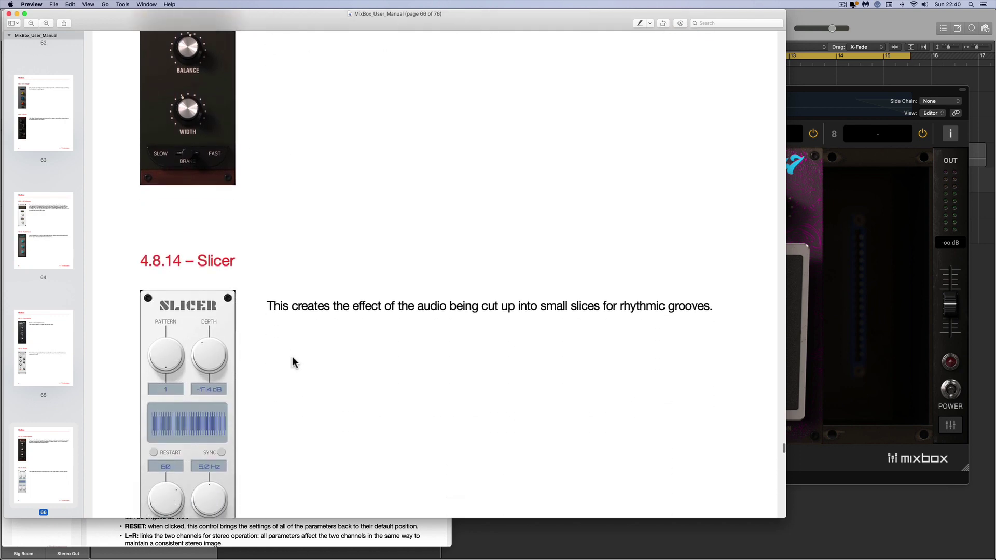
Switch to the MixBox plug-in in Logic Pro and replace British Dynamics in slot 6 with the Slicer modulation module.
{"action": "left_click", "coordinate": [810, 89]}
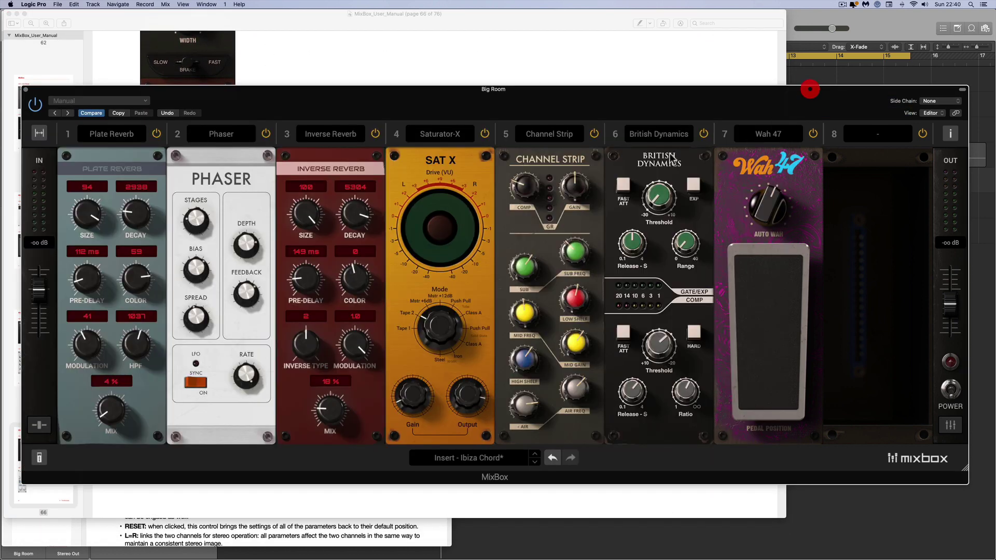
{"action": "left_click", "coordinate": [661, 134]}
{"action": "mouse_move", "coordinate": [650, 261]}
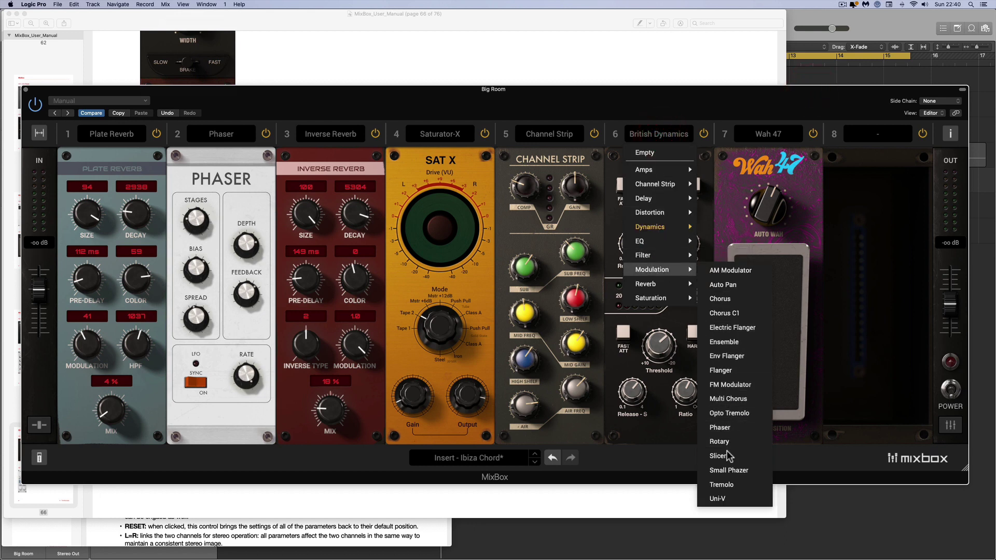
{"action": "left_click", "coordinate": [721, 456]}
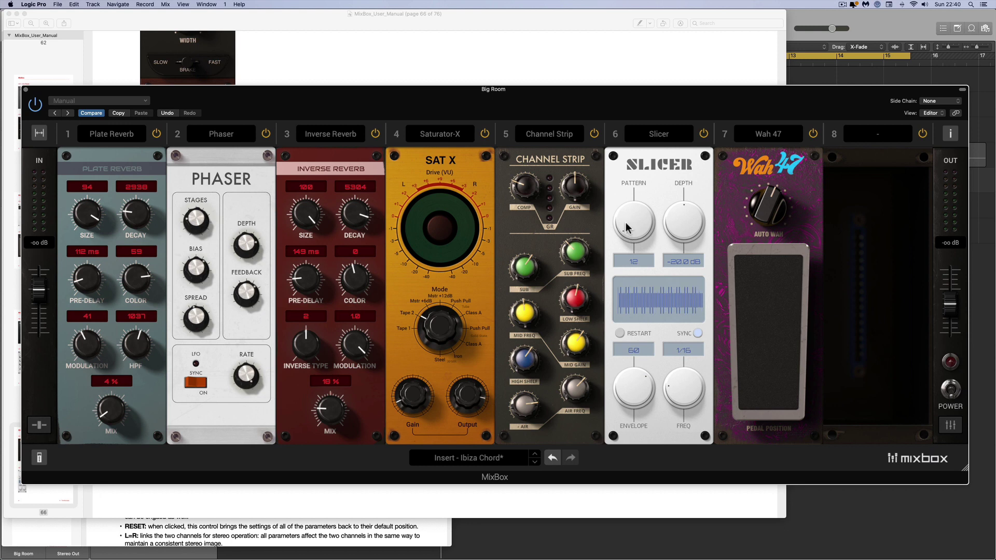
Try several rhythm patterns on the Slicer in slot 6, leaving its pattern set to 25.
{"action": "left_click_drag", "start_coordinate": [628, 227], "coordinate": [654, 206]}
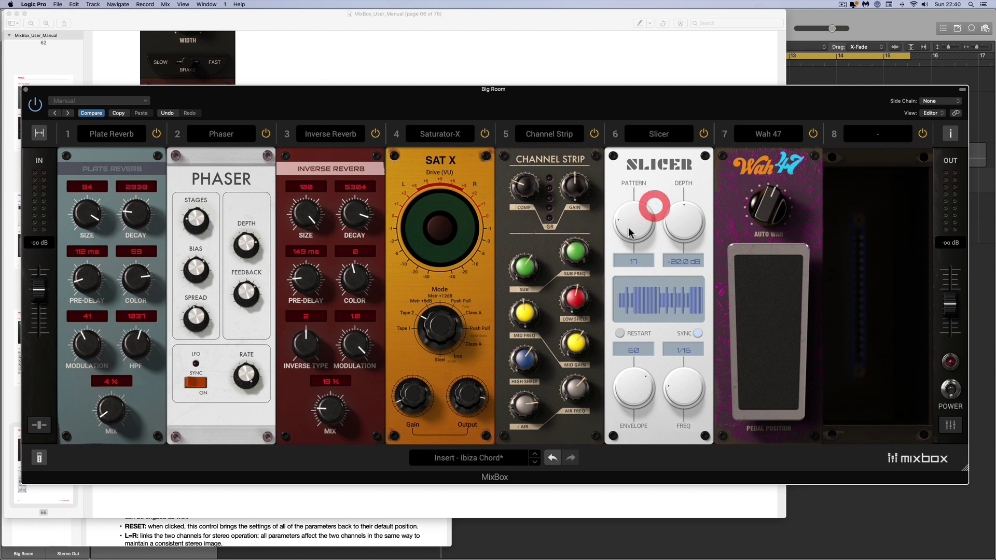
{"action": "left_click", "coordinate": [629, 230], "text": "alt"}
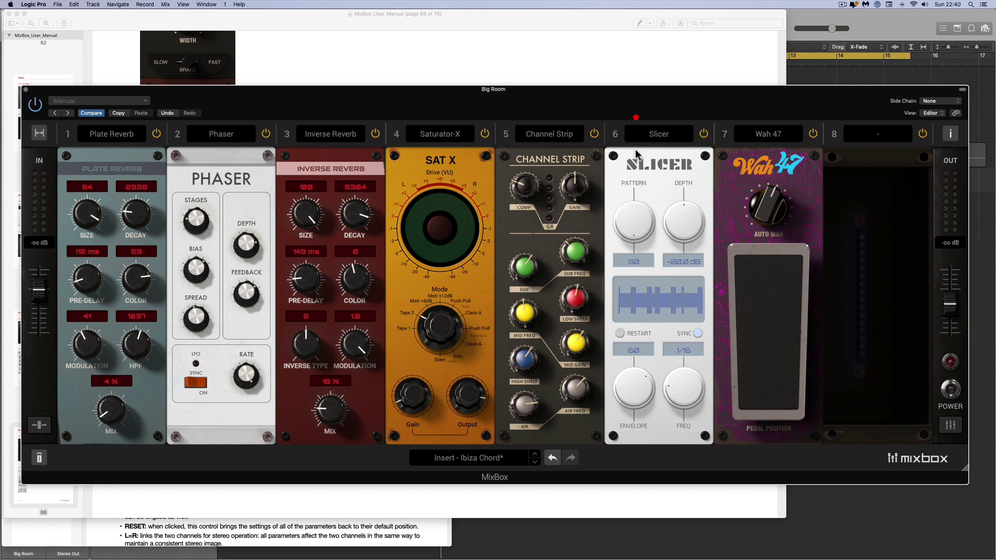
{"action": "left_click_drag", "start_coordinate": [633, 227], "coordinate": [661, 299]}
{"action": "left_click_drag", "start_coordinate": [698, 339], "coordinate": [686, 390]}
Switch to the user manual in Preview and go through the last modulation modules, from Small Phazer to Uni-V, in sections 4.8.15 to 4.8.17.
{"action": "left_click", "coordinate": [371, 70]}
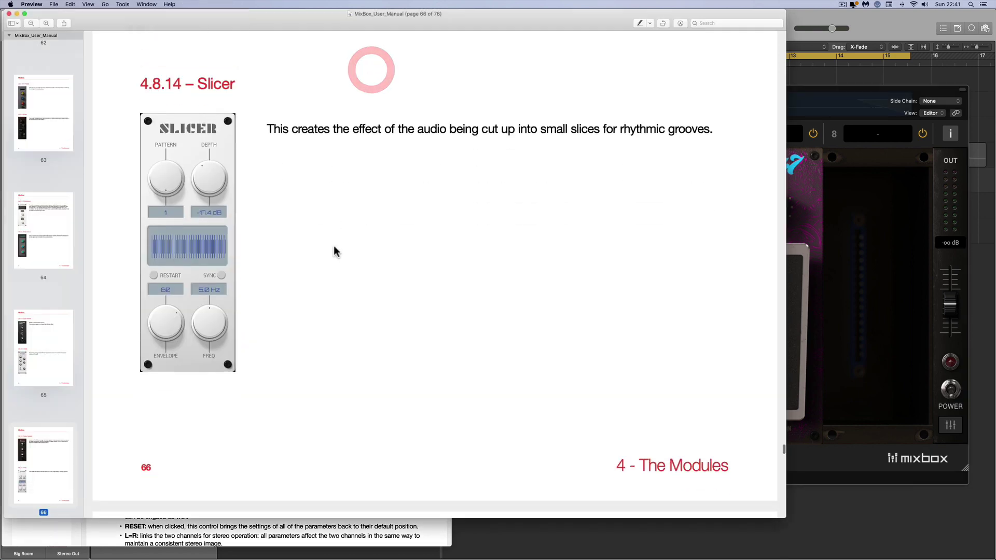
{"action": "scroll", "coordinate": [334, 245], "scroll_direction": "down", "scroll_amount": 10}
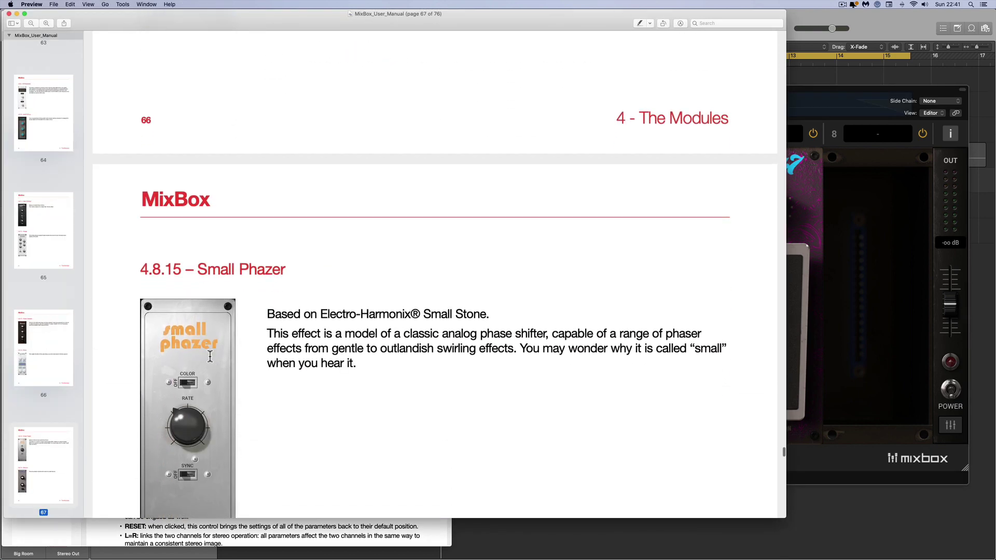
{"action": "scroll", "coordinate": [211, 356], "scroll_direction": "down", "scroll_amount": 15}
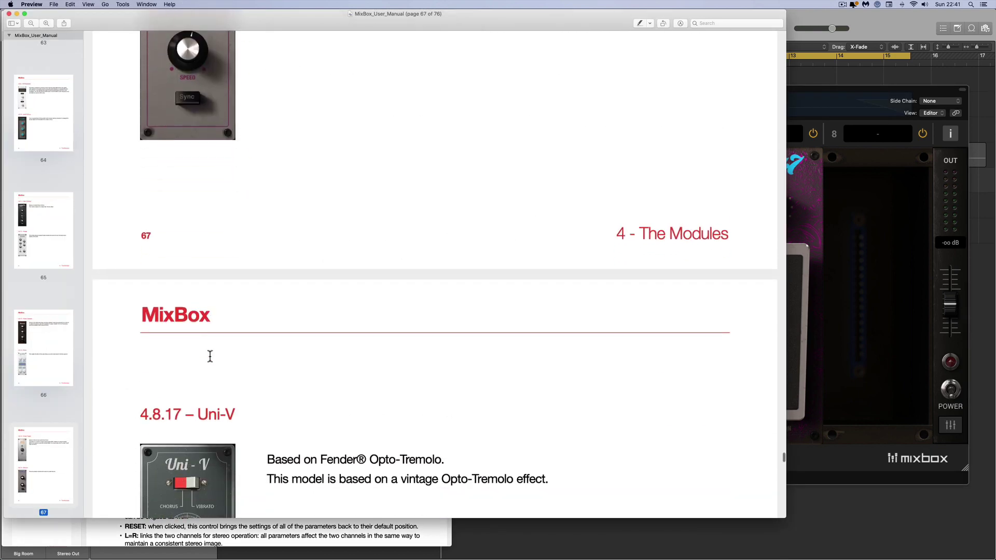
{"action": "scroll", "coordinate": [211, 356], "scroll_direction": "down", "scroll_amount": 5}
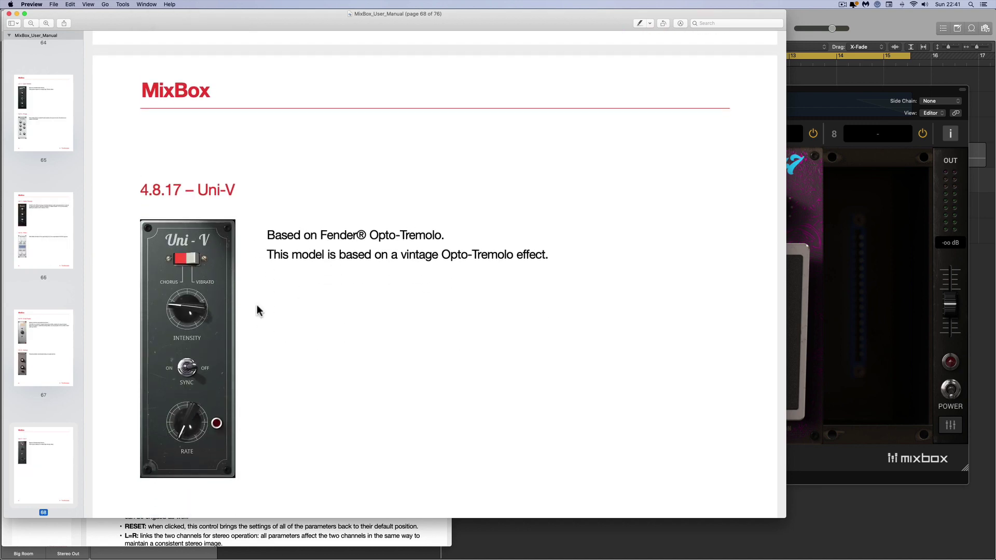
Read the Ambience description in section 4.9.1 at the start of the Reverb chapter on page 69.
{"action": "scroll", "coordinate": [256, 308], "scroll_direction": "down", "scroll_amount": 5}
{"action": "scroll", "coordinate": [213, 284], "scroll_direction": "down", "scroll_amount": 5}
{"action": "scroll", "coordinate": [213, 285], "scroll_direction": "down", "scroll_amount": 20}
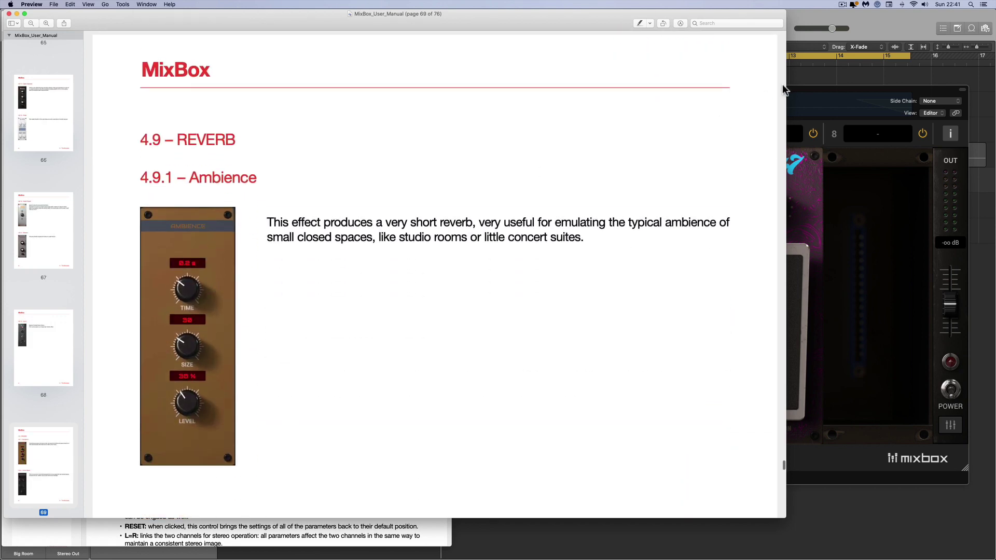
Switch to the MixBox plug-in in Logic Pro and try the Ambience and Digital Reverb modules in slot 7.
{"action": "left_click", "coordinate": [800, 90]}
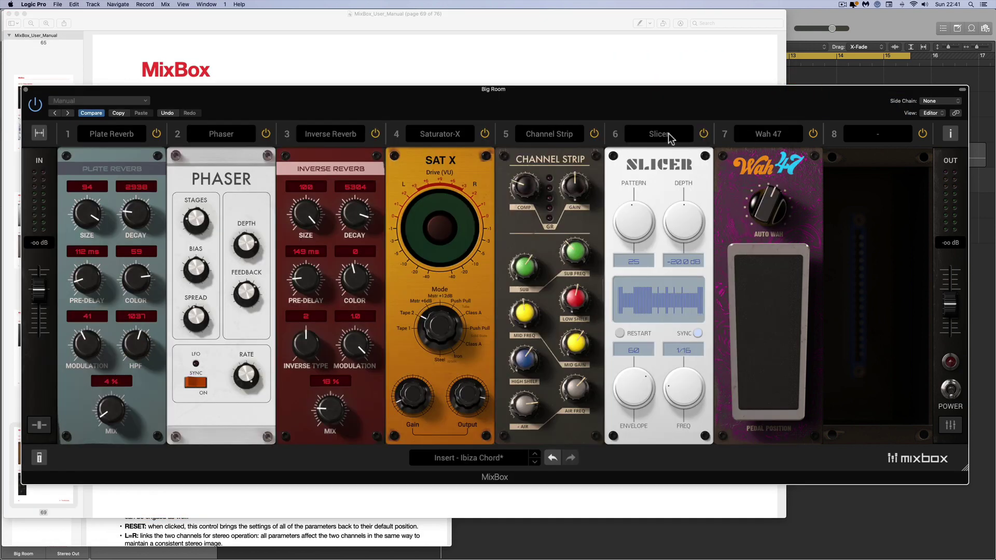
{"action": "left_click", "coordinate": [756, 132]}
{"action": "mouse_move", "coordinate": [759, 284]}
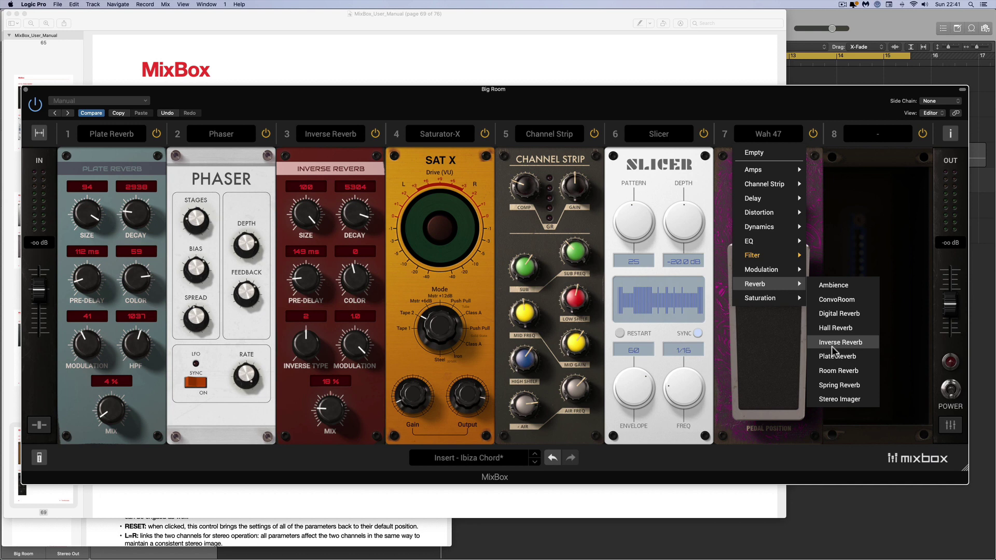
{"action": "left_click", "coordinate": [836, 286]}
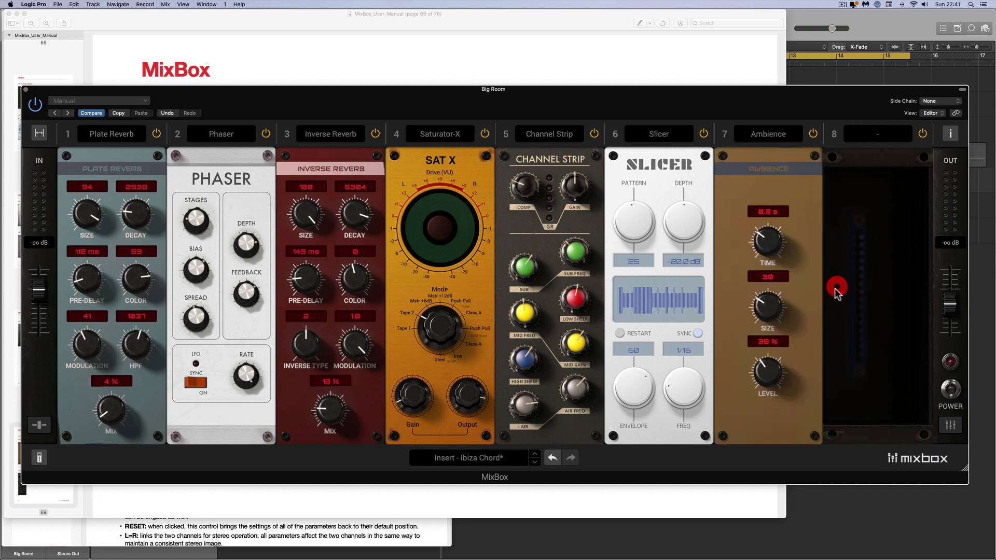
{"action": "left_click", "coordinate": [767, 135]}
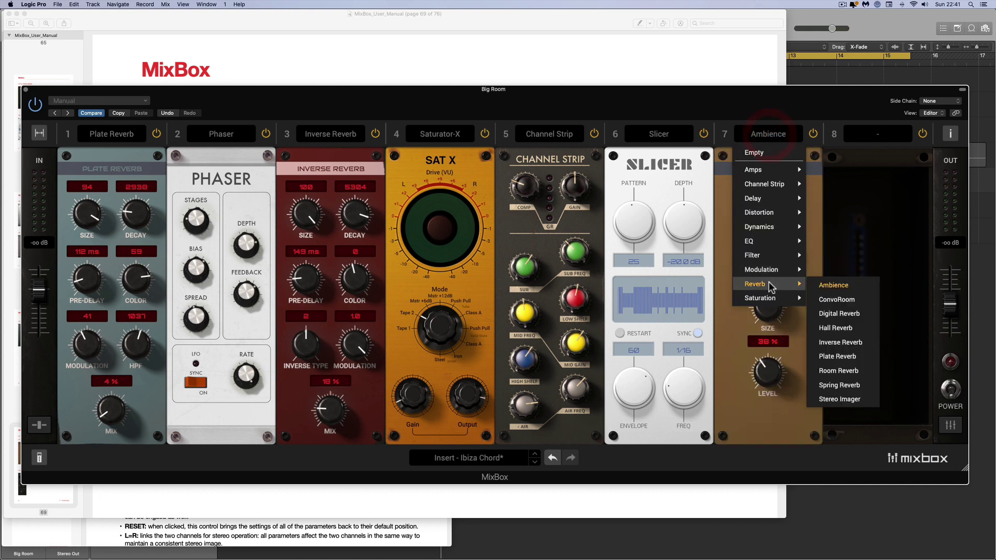
{"action": "left_click", "coordinate": [839, 314]}
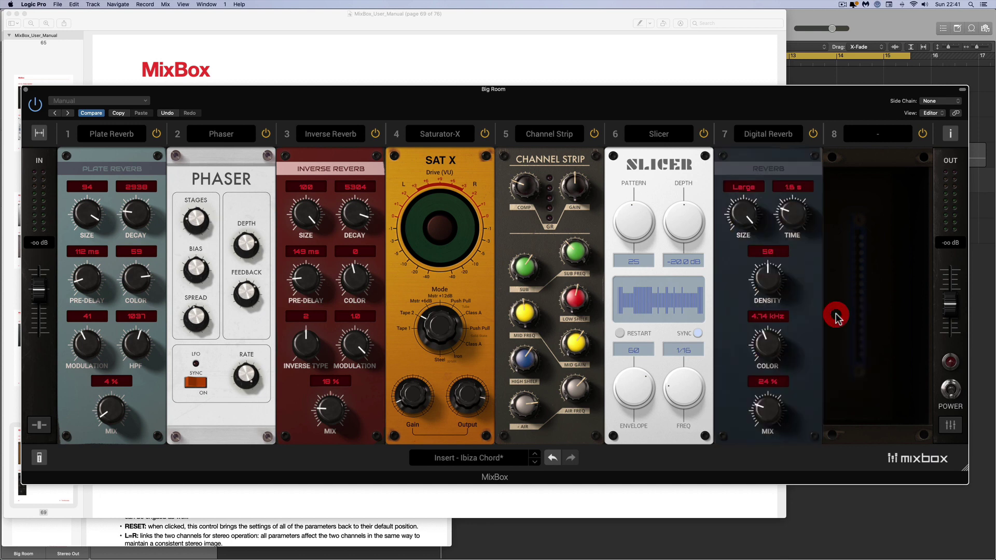
Try the Hall Reverb and Inverse Reverb modules in slot 7.
{"action": "left_click", "coordinate": [771, 139]}
{"action": "mouse_move", "coordinate": [757, 284]}
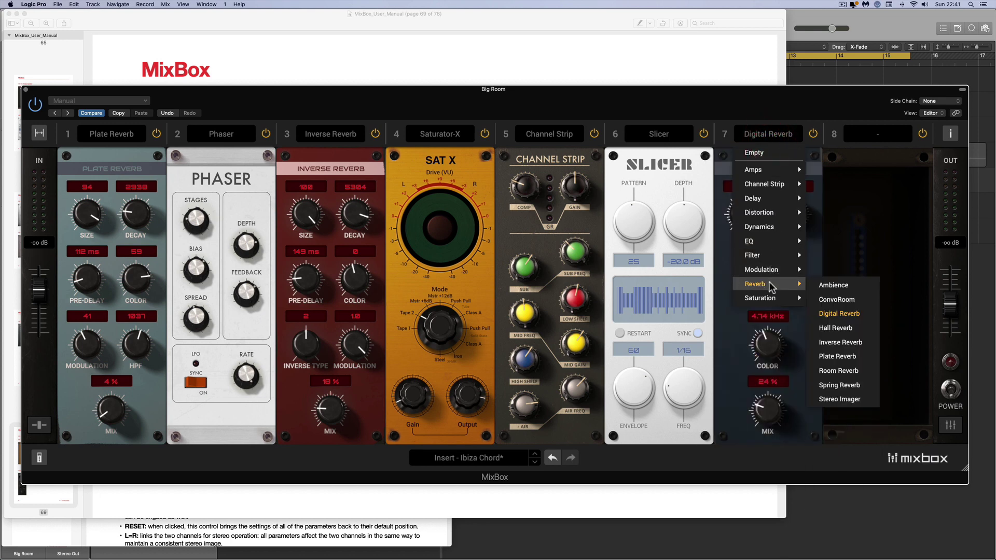
{"action": "left_click", "coordinate": [839, 335]}
{"action": "left_click", "coordinate": [768, 134]}
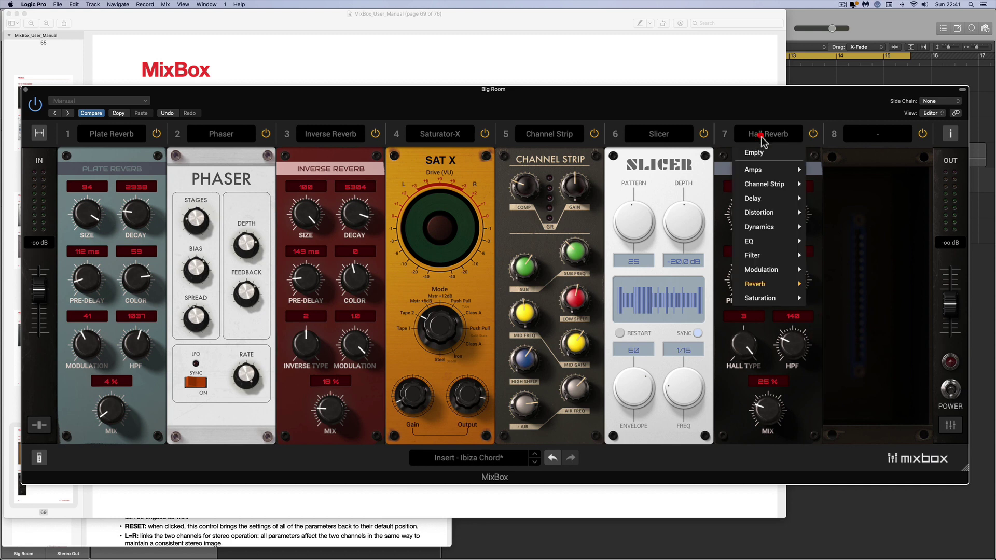
{"action": "left_click", "coordinate": [841, 343]}
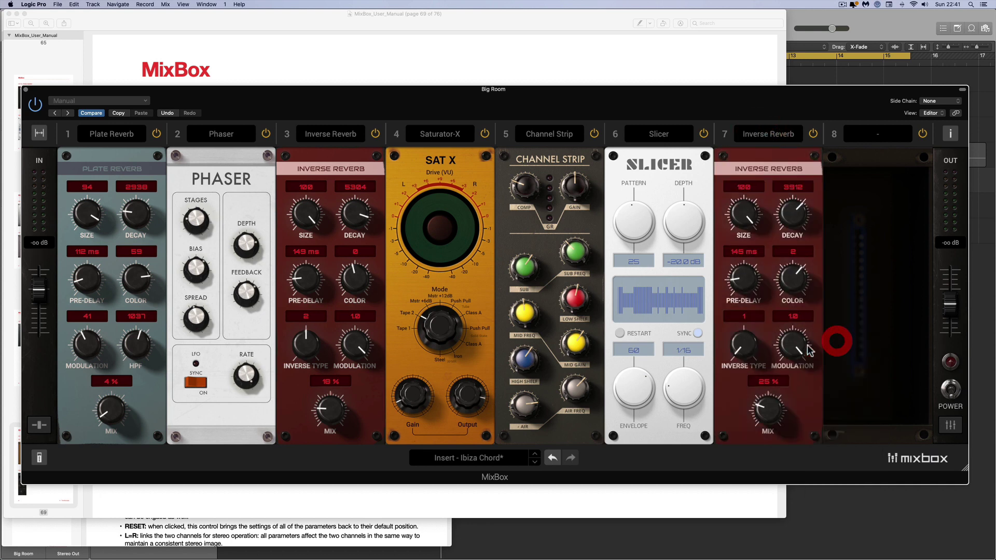
Try the Plate Reverb and Room Reverb modules in slot 7.
{"action": "left_click", "coordinate": [769, 136]}
{"action": "mouse_move", "coordinate": [759, 283]}
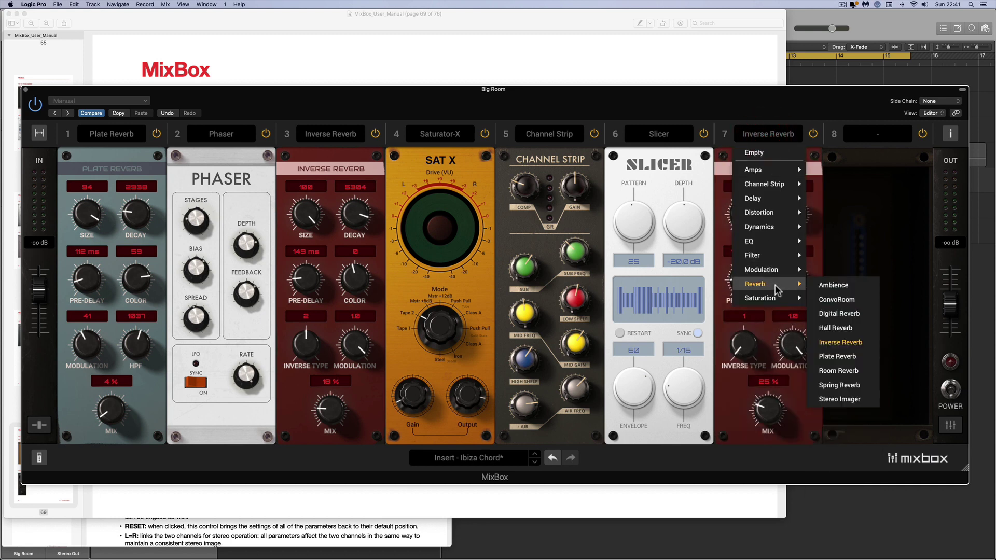
{"action": "left_click", "coordinate": [843, 355]}
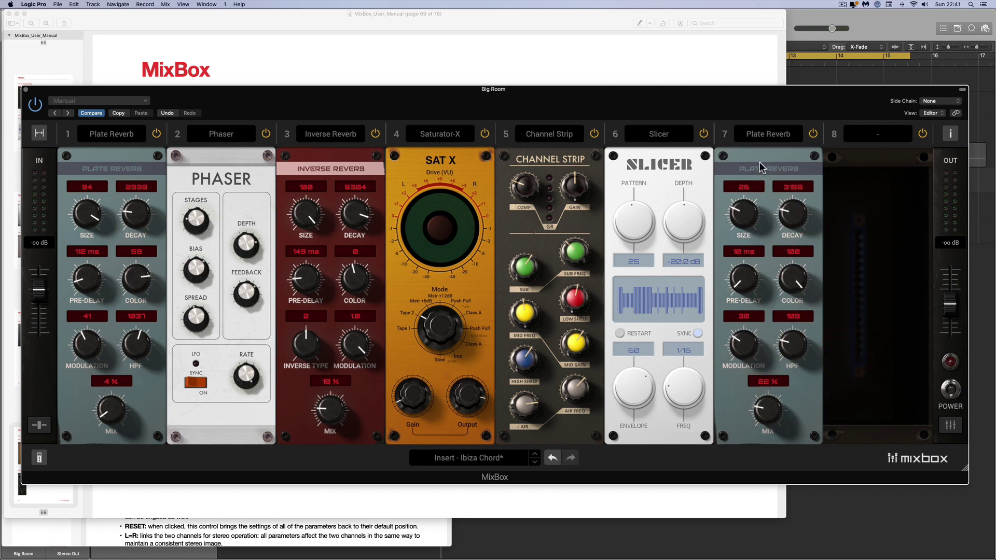
{"action": "left_click", "coordinate": [768, 135]}
{"action": "mouse_move", "coordinate": [772, 284]}
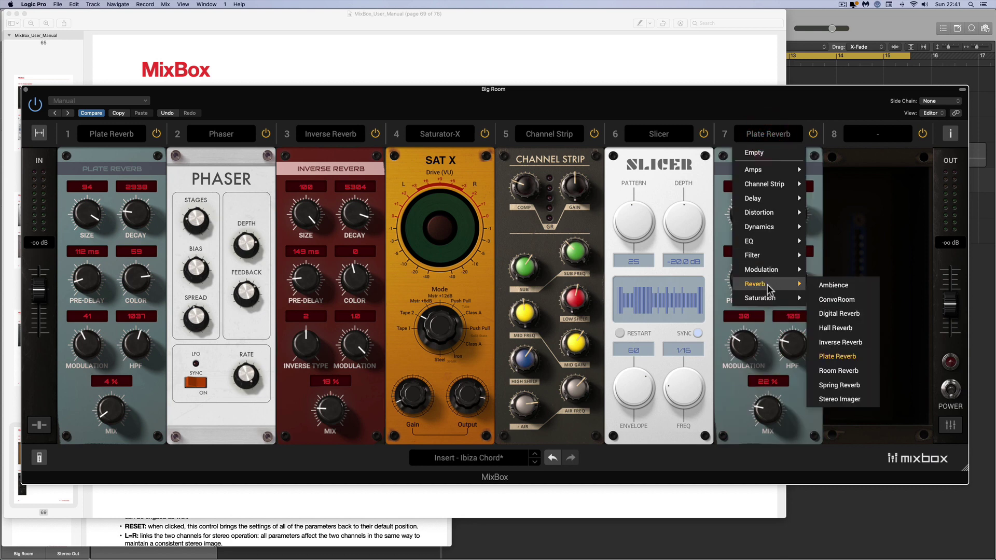
{"action": "left_click", "coordinate": [857, 372]}
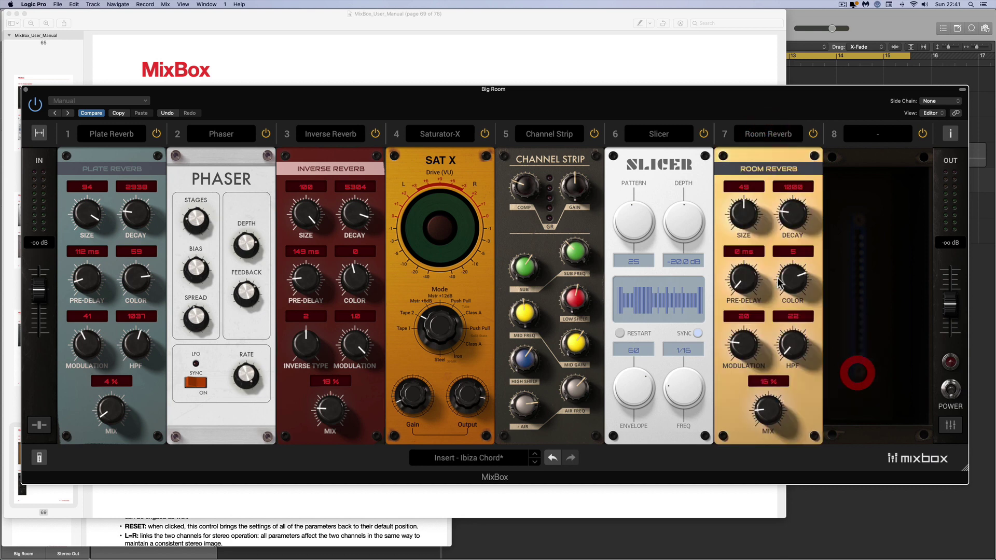
Replace the Room Reverb in slot 7 with the Spring Reverb module.
{"action": "left_click", "coordinate": [766, 135]}
{"action": "mouse_move", "coordinate": [773, 284]}
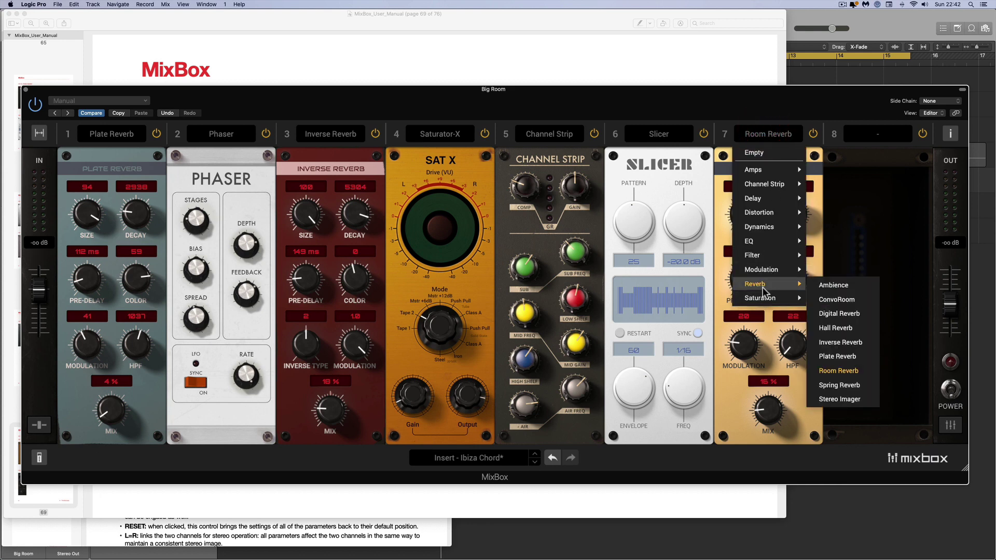
{"action": "left_click", "coordinate": [836, 373]}
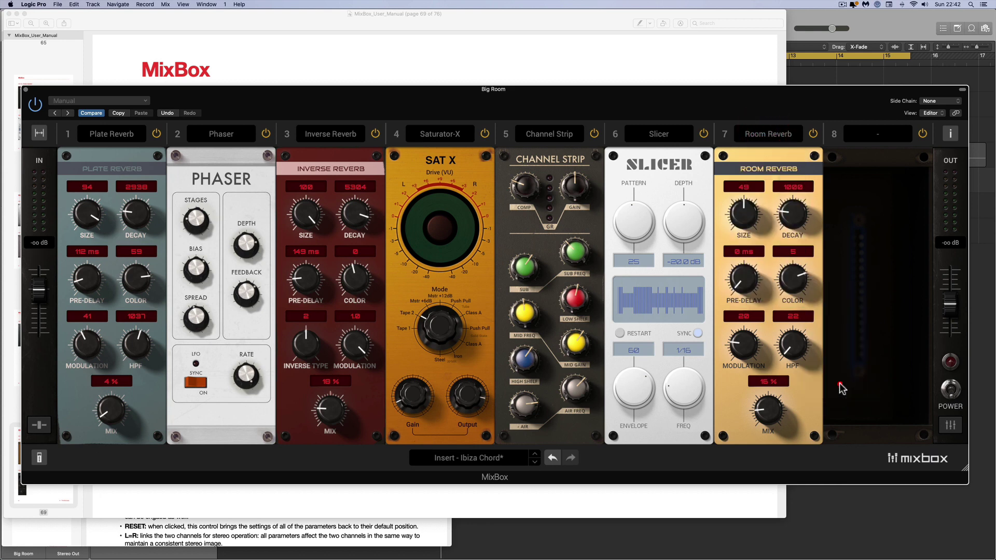
Load the Stereo Imager module into slot 7 and try its depth control at about 101%.
{"action": "left_click", "coordinate": [764, 136]}
{"action": "mouse_move", "coordinate": [768, 284]}
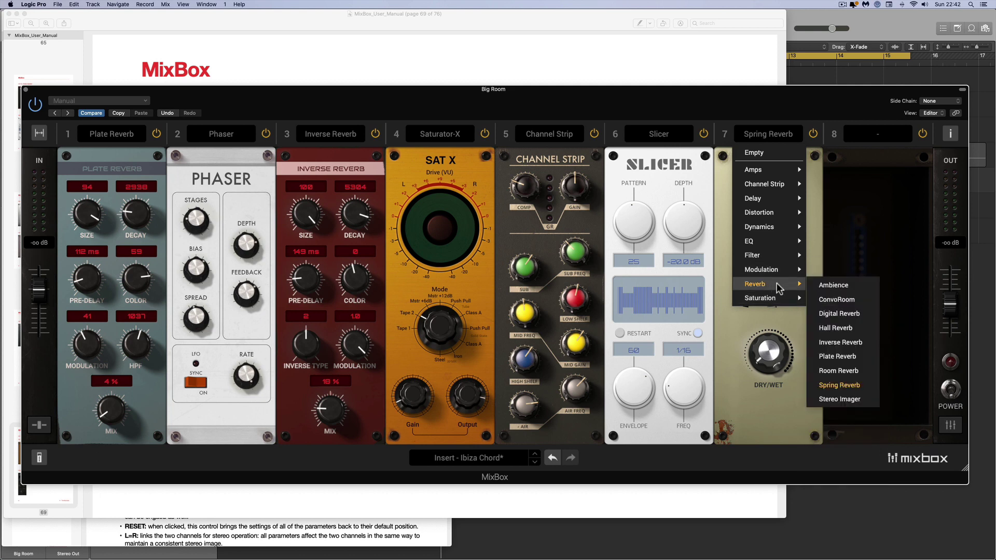
{"action": "left_click", "coordinate": [841, 401]}
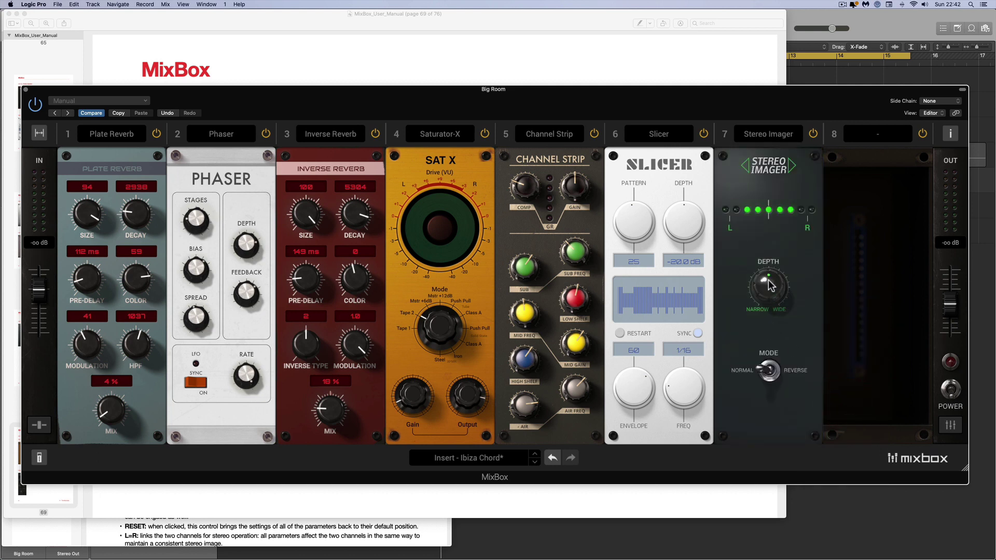
{"action": "mouse_move", "coordinate": [772, 286]}
{"action": "left_mouse_down"}
{"action": "mouse_move", "coordinate": [773, 203]}
{"action": "mouse_move", "coordinate": [768, 283]}
{"action": "left_mouse_up"}
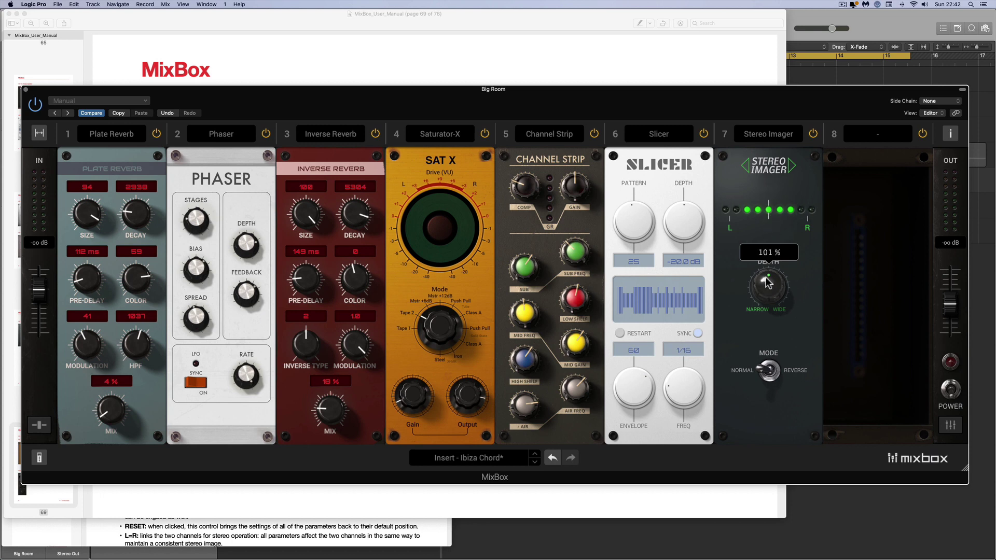
{"action": "left_click", "coordinate": [768, 283]}
Load the ConvoRoom reverb module into slot 7 and open its list of room types.
{"action": "left_click", "coordinate": [767, 134]}
{"action": "mouse_move", "coordinate": [769, 288]}
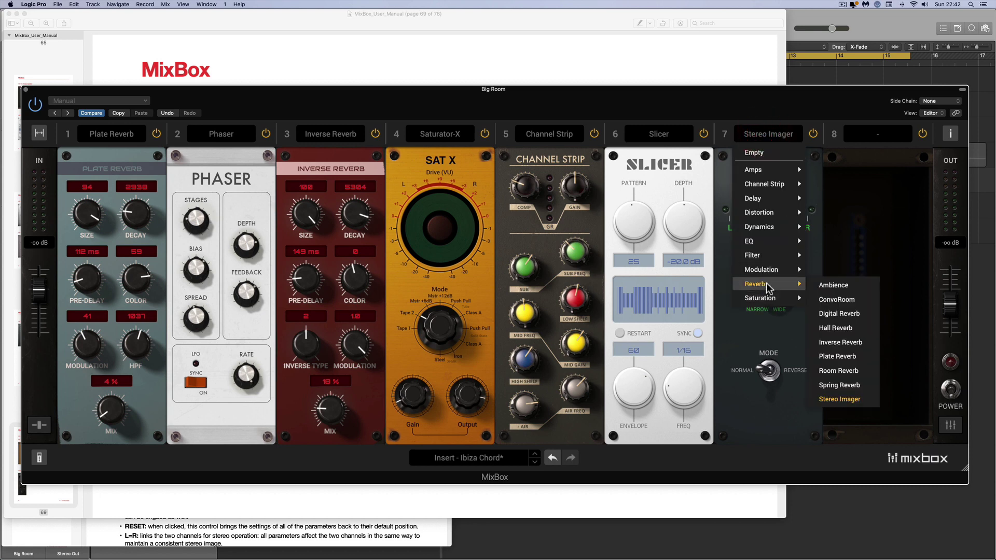
{"action": "left_click", "coordinate": [832, 299]}
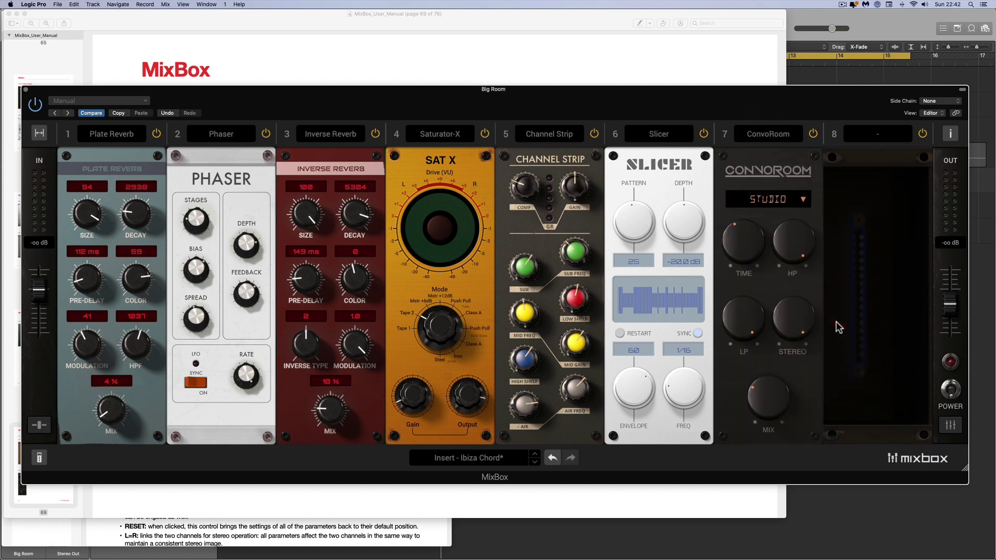
{"action": "left_click", "coordinate": [783, 201]}
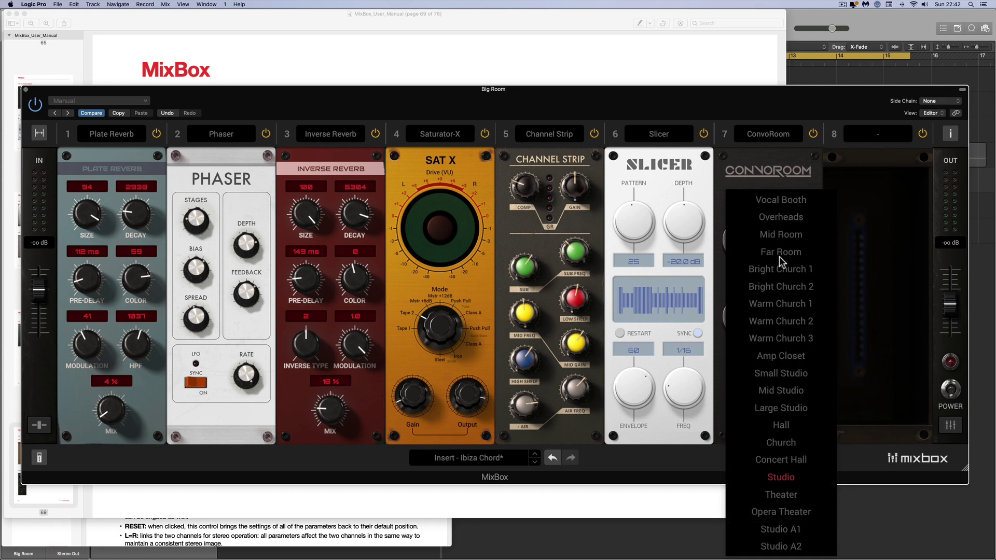
Close the ConvoRoom's room type list, leaving Studio selected, and look over its knobs and the list of available reverb modules.
{"action": "left_click", "coordinate": [763, 182]}
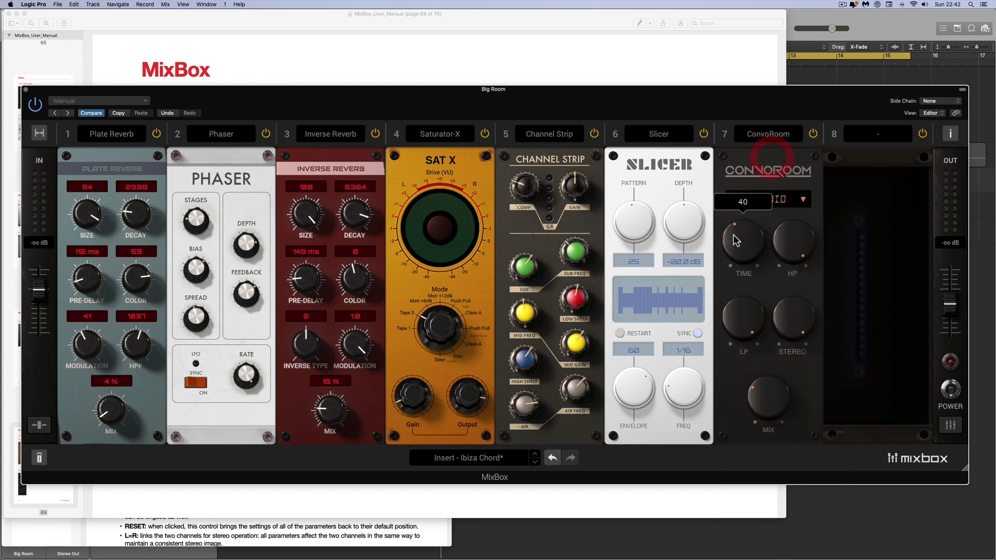
{"action": "left_click_drag", "start_coordinate": [733, 246], "coordinate": [753, 312]}
{"action": "left_click", "coordinate": [767, 135]}
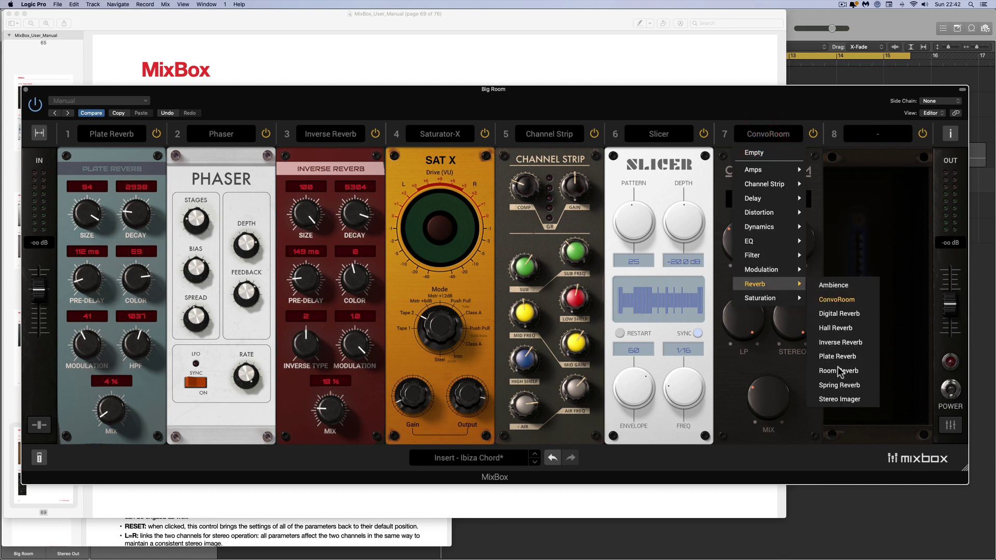
{"action": "left_click", "coordinate": [769, 362]}
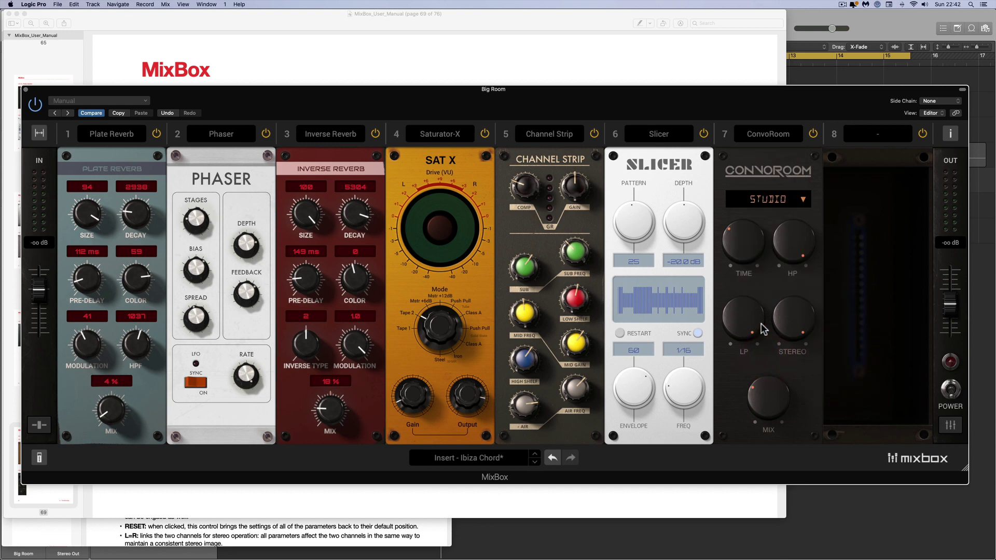
Try the Phonograph and Saturator-X saturation modules in slot 7.
{"action": "left_click", "coordinate": [766, 136]}
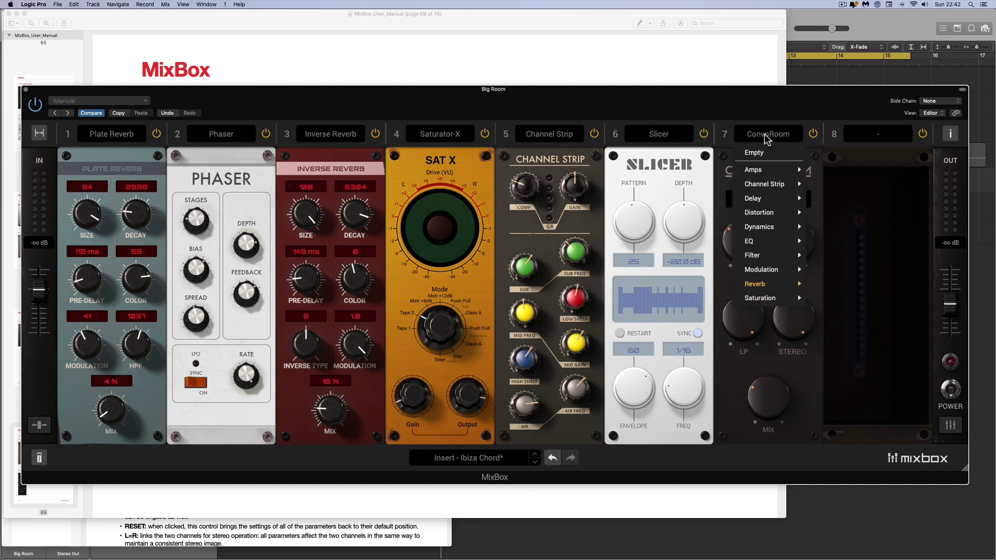
{"action": "mouse_move", "coordinate": [773, 301]}
{"action": "left_click", "coordinate": [836, 270]}
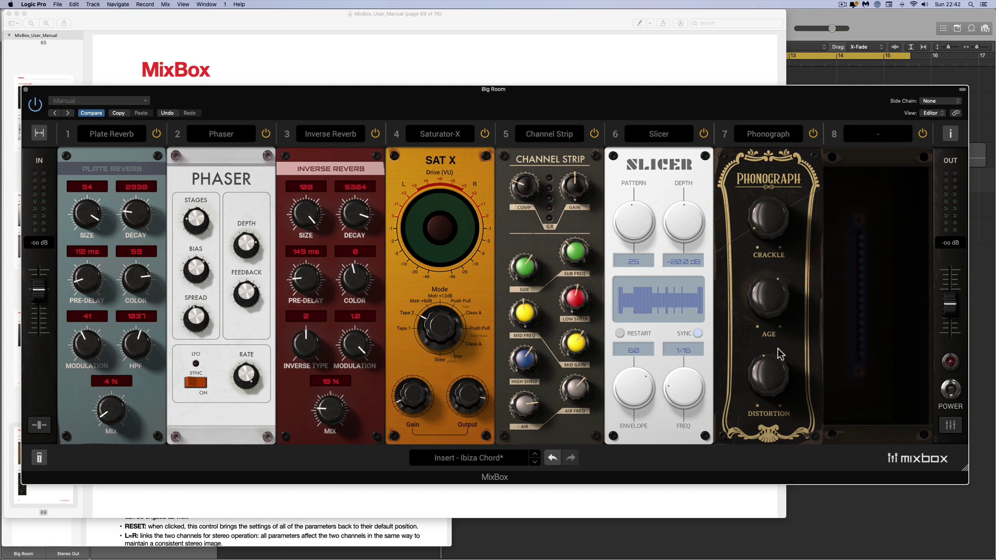
{"action": "left_click", "coordinate": [768, 134]}
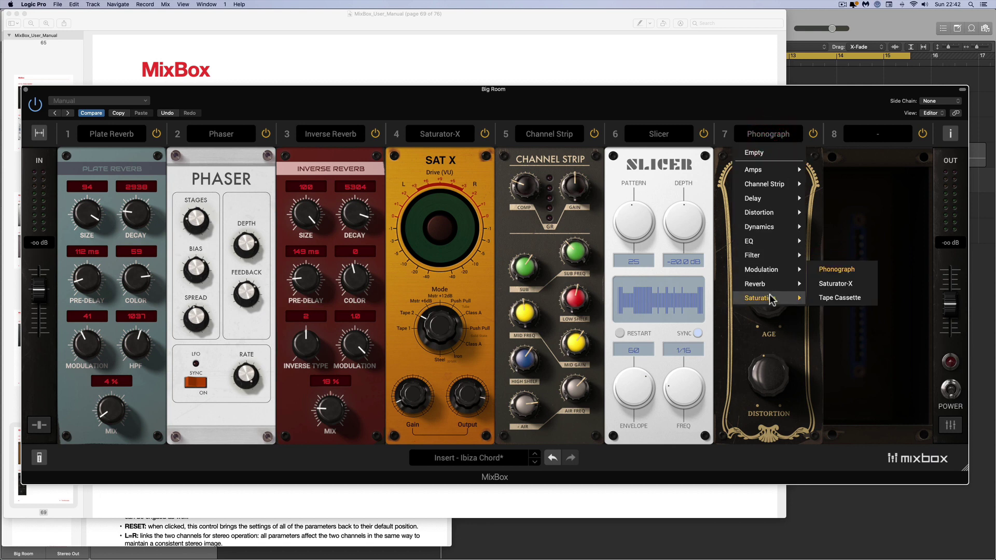
{"action": "left_click", "coordinate": [837, 292]}
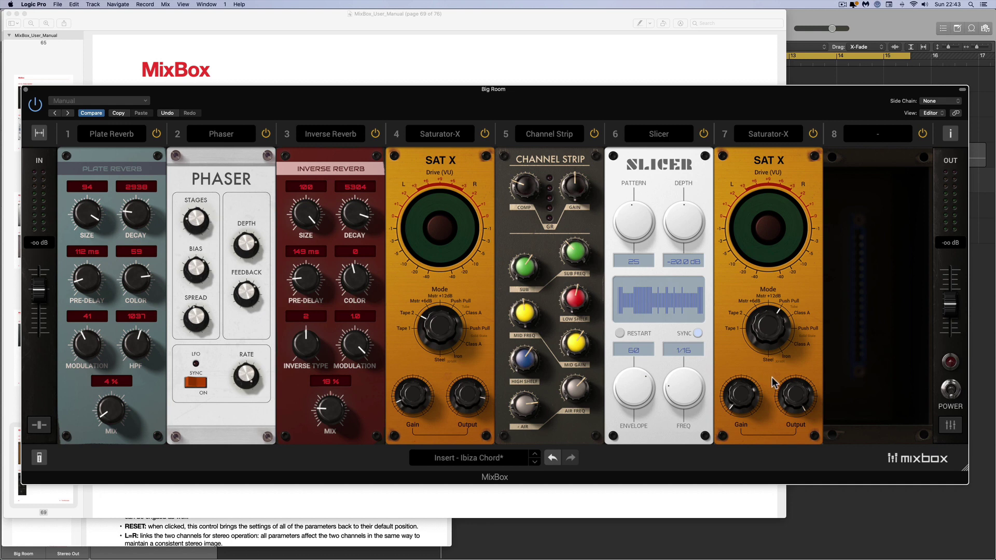
Load the Tape Cassette saturation module into slot 7.
{"action": "left_click", "coordinate": [763, 134]}
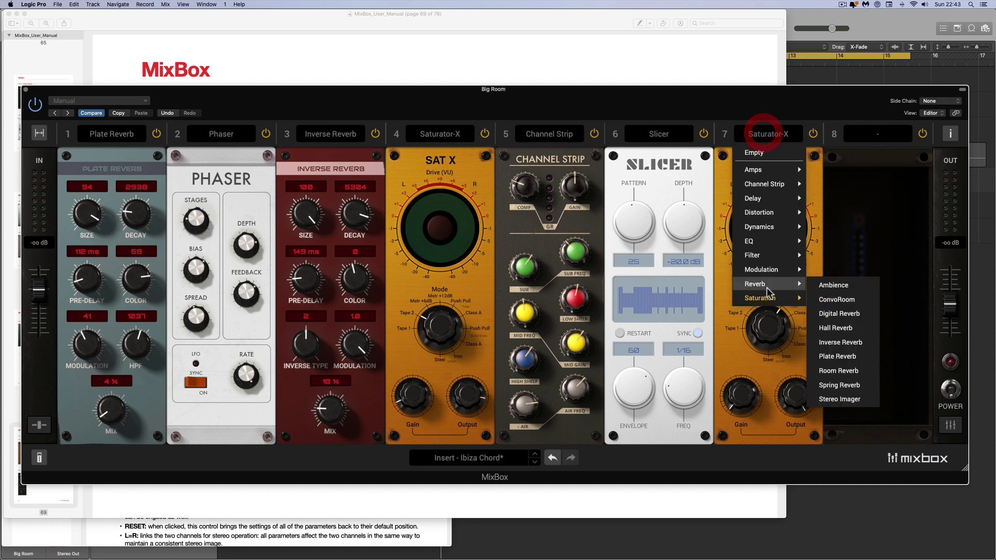
{"action": "mouse_move", "coordinate": [768, 294]}
{"action": "left_click", "coordinate": [828, 299]}
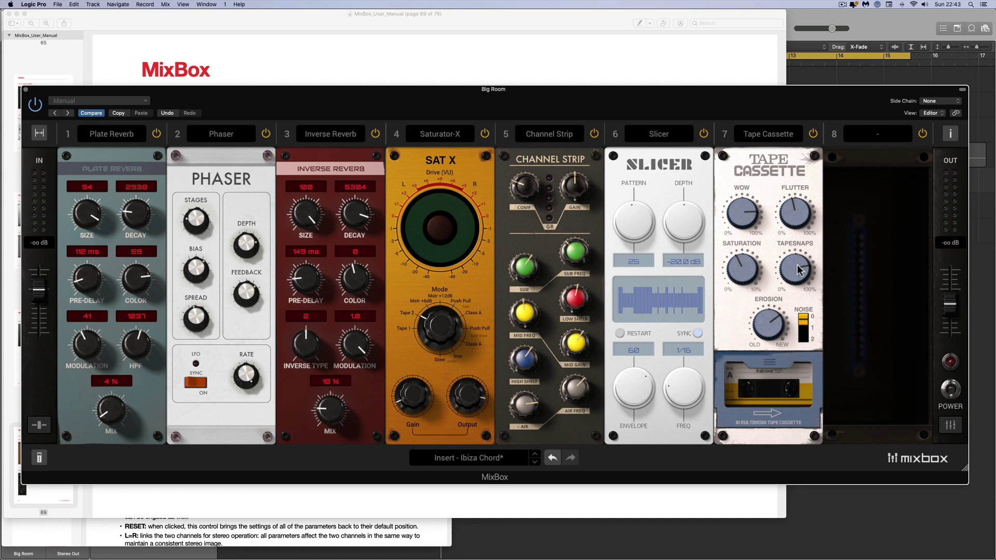
{"action": "left_click", "coordinate": [805, 340]}
Bring the Logic project window in front of the manual and reposition the MixBox plug-in window over it.
{"action": "left_click_drag", "start_coordinate": [644, 98], "coordinate": [641, 89]}
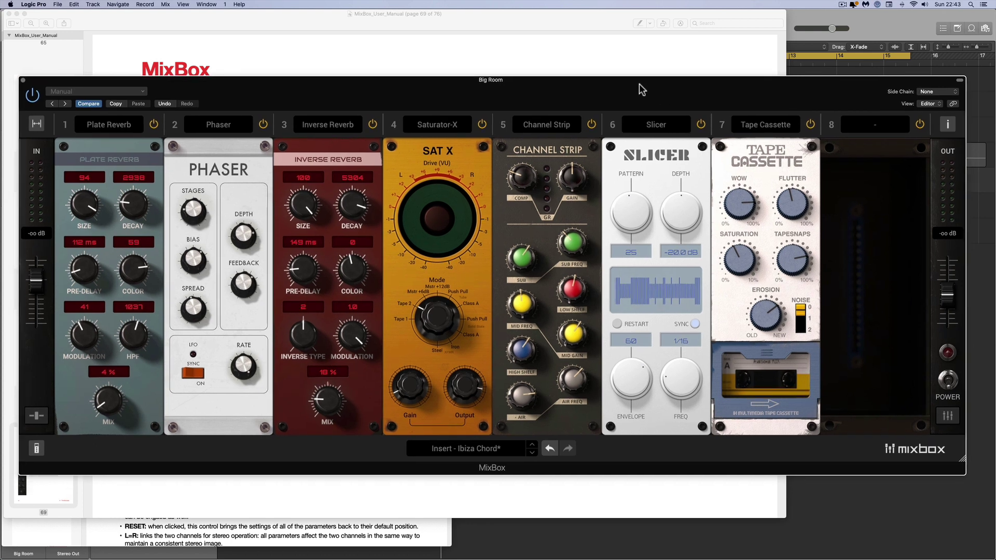
{"action": "left_click", "coordinate": [791, 37]}
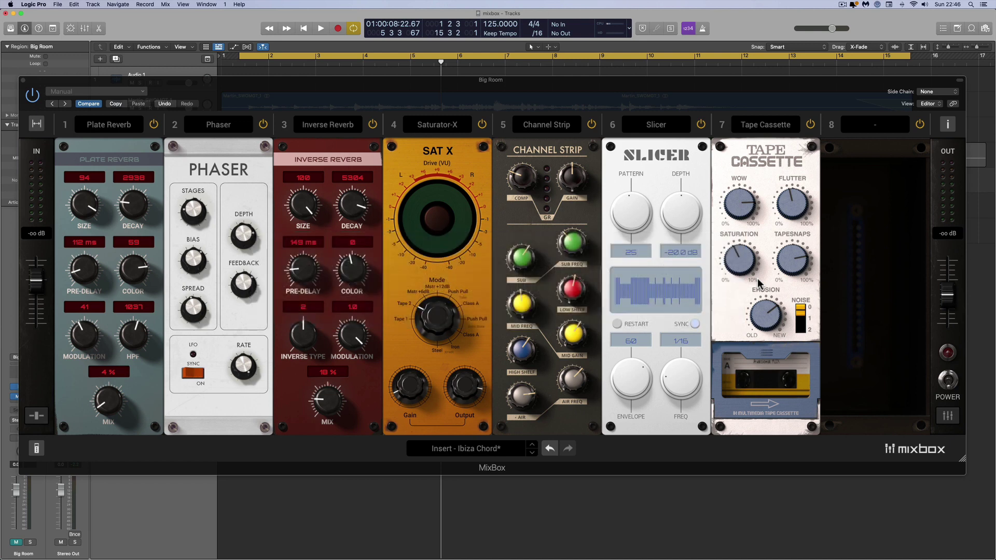
{"action": "left_click_drag", "start_coordinate": [513, 82], "coordinate": [513, 86]}
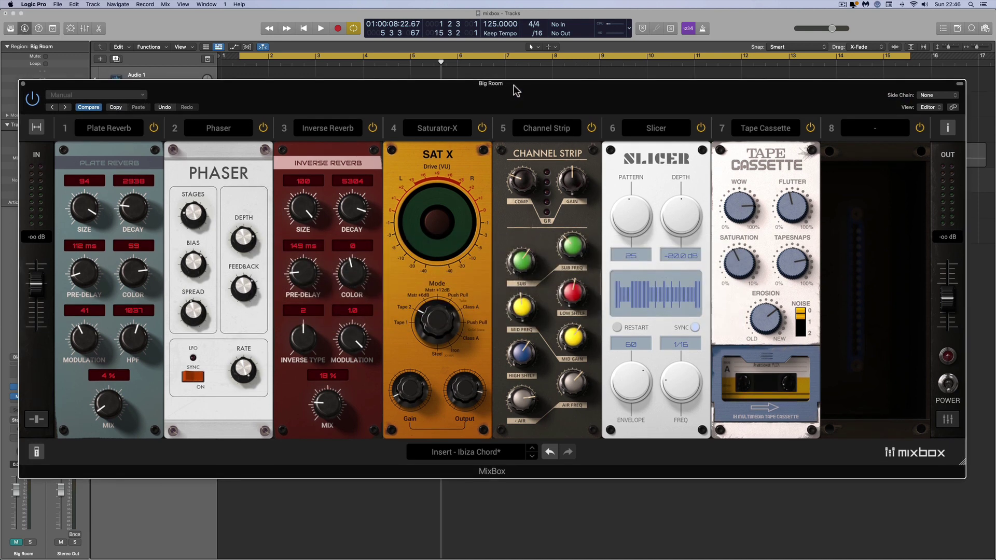
{"action": "left_click", "coordinate": [514, 86]}
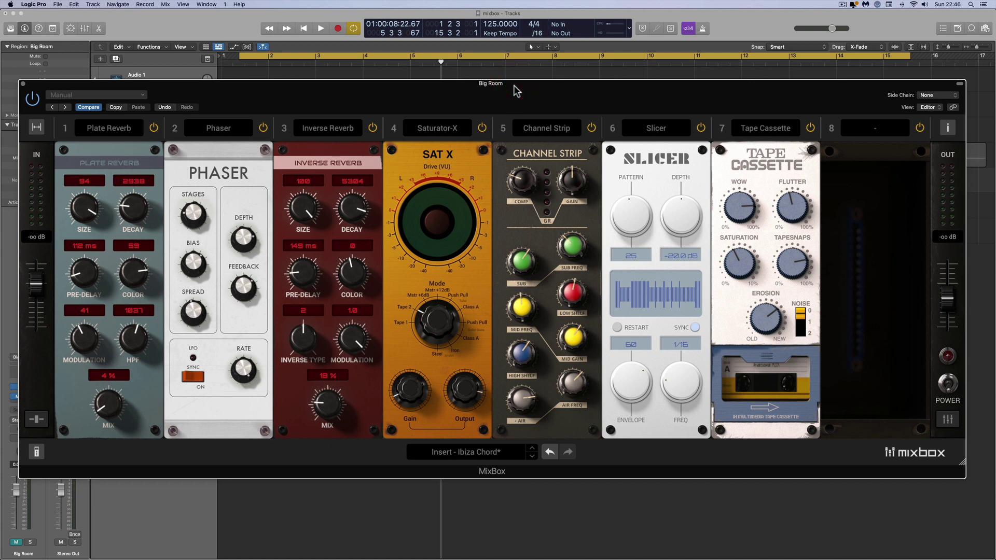